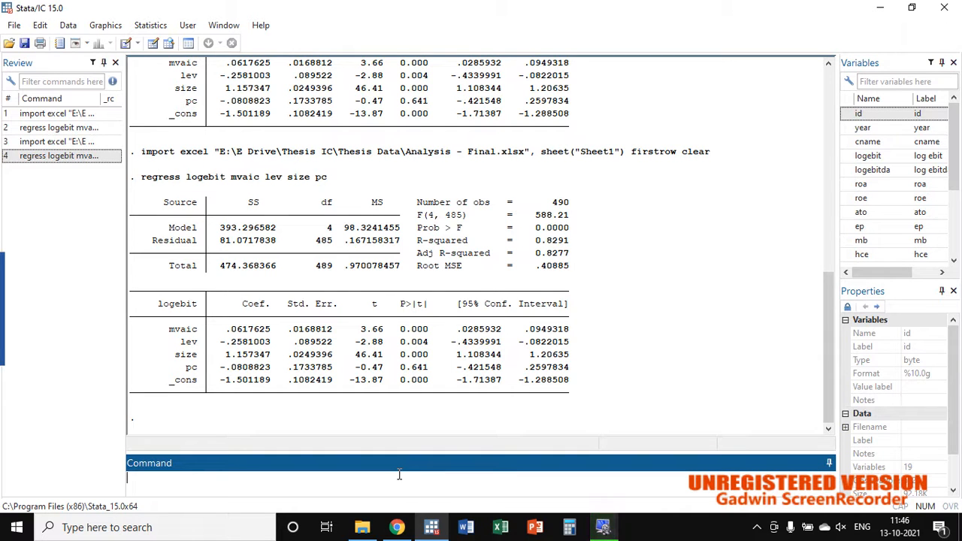
# Step: Import Sheet1 of the Excel file Analysis - Final.xlsx with the first row as variable names, discarding the unsaved data in memory
pyautogui.click(15, 29)
pyautogui.click(80, 179)
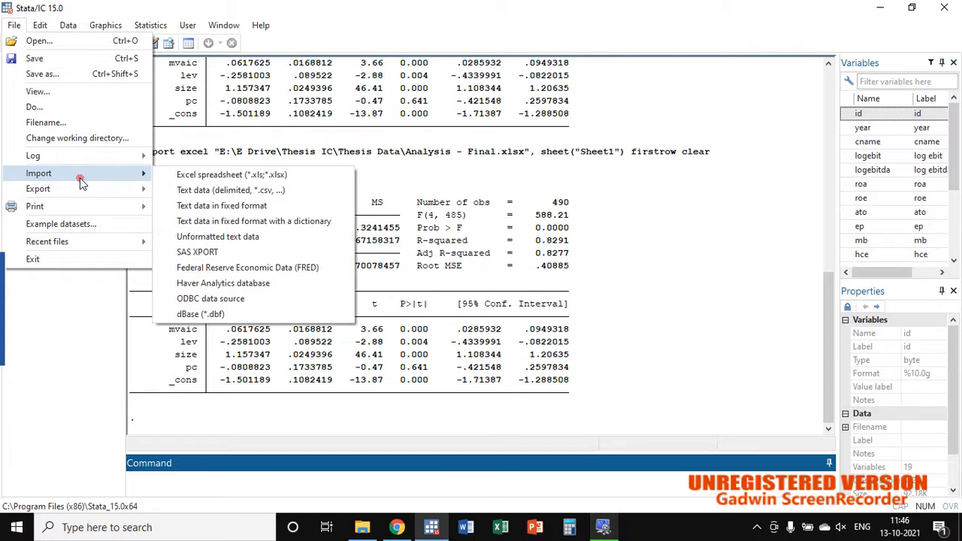
pyautogui.click(218, 174)
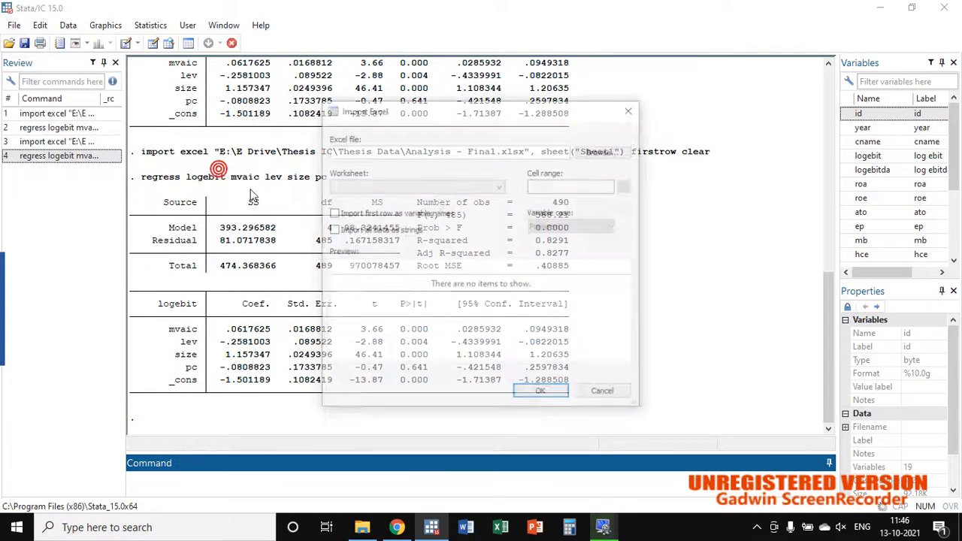
pyautogui.click(605, 152)
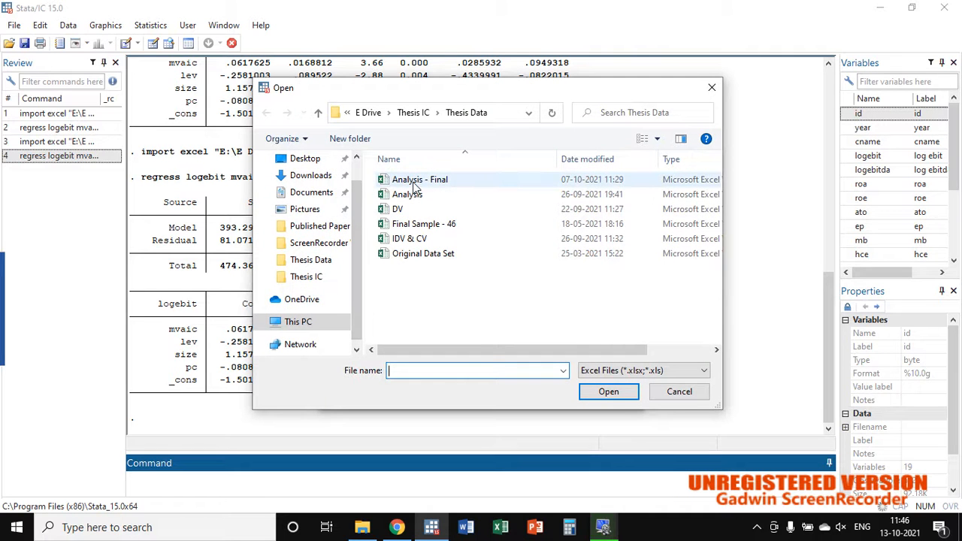
pyautogui.doubleClick(413, 183)
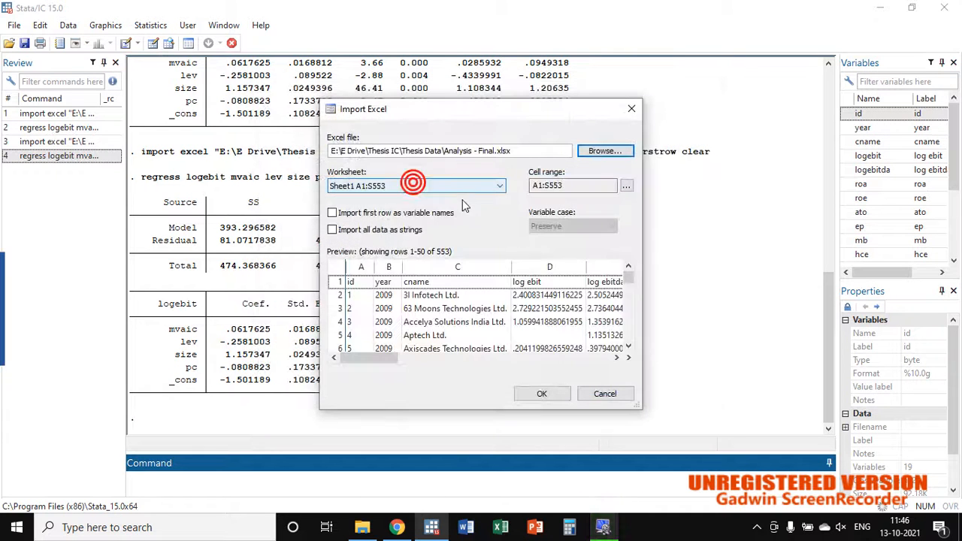
pyautogui.click(332, 214)
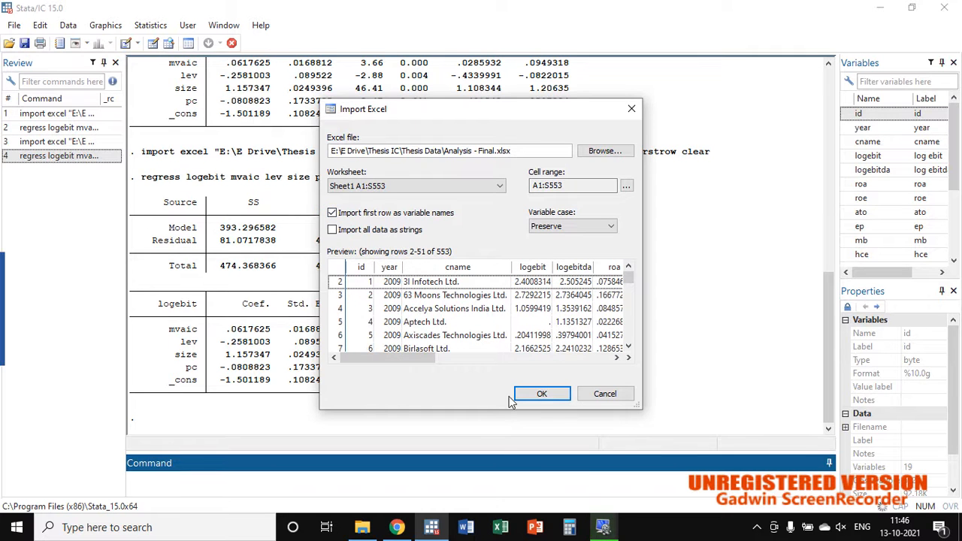
pyautogui.click(550, 394)
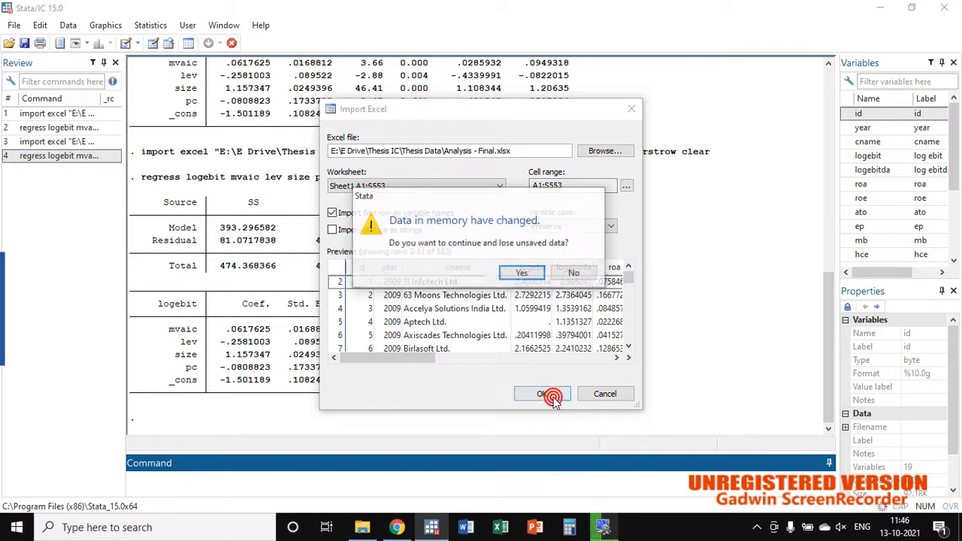
pyautogui.click(514, 274)
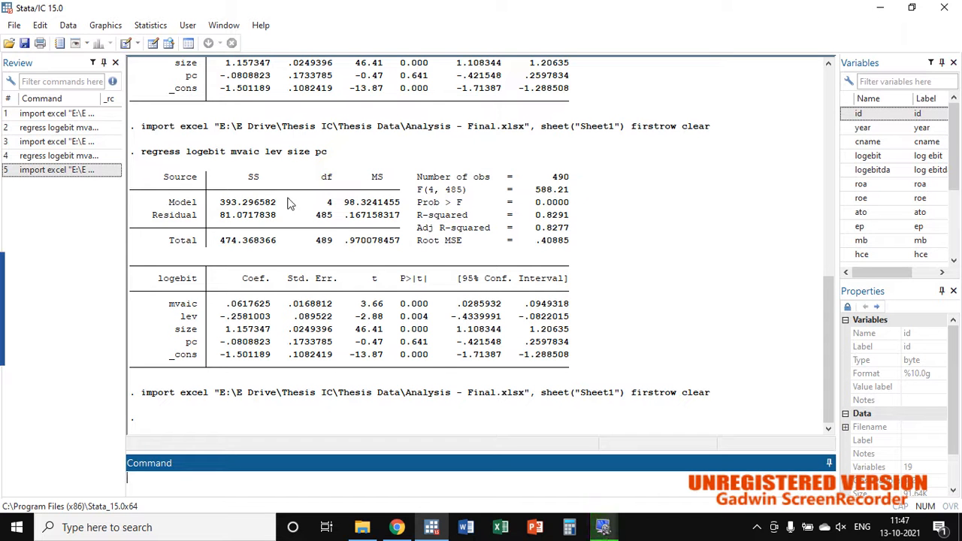
# Step: Open the dataset in the Data Editor and examine how the company id and year values are arranged across rows
pyautogui.click(152, 46)
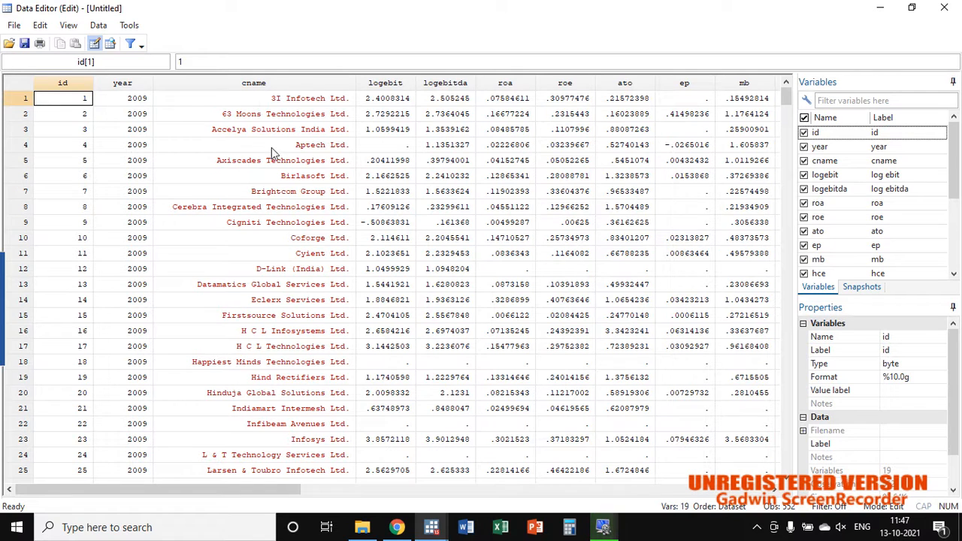
pyautogui.scroll(-11, 187, 300)
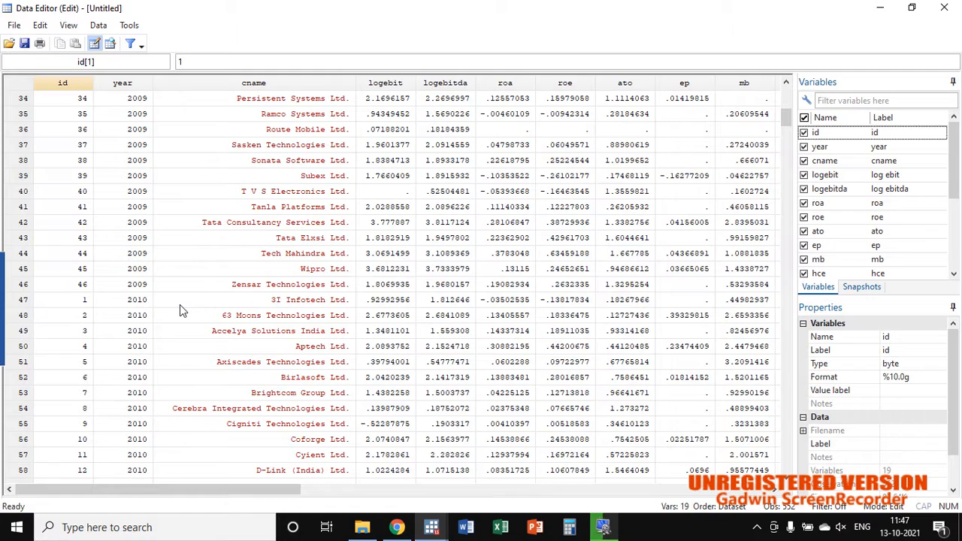
pyautogui.scroll(11, 180, 305)
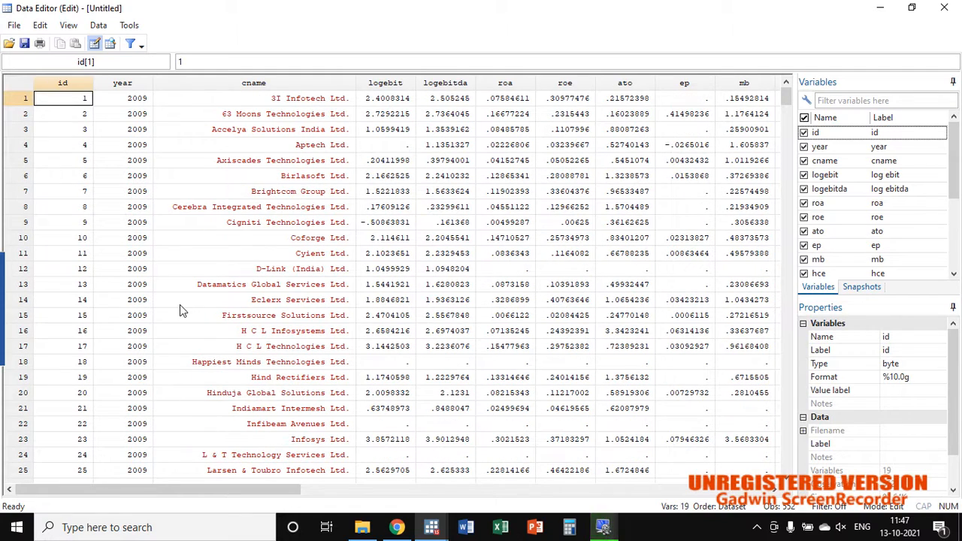
pyautogui.click(133, 98)
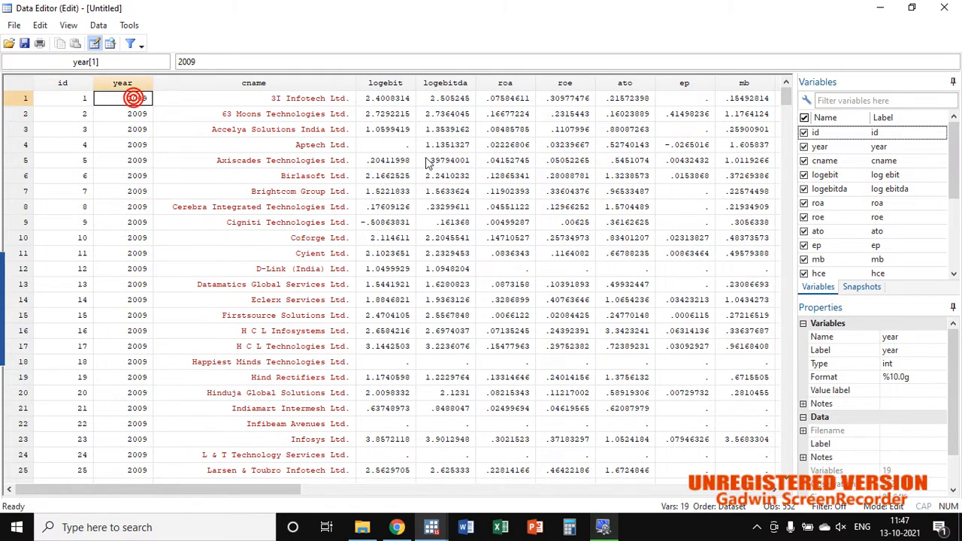
pyautogui.moveTo(786, 97)
pyautogui.mouseDown()
pyautogui.moveTo(786, 413)
pyautogui.moveTo(767, 459)
pyautogui.moveTo(784, 438)
pyautogui.moveTo(799, 93)
pyautogui.mouseUp()
pyautogui.scroll(9, 466, 395)
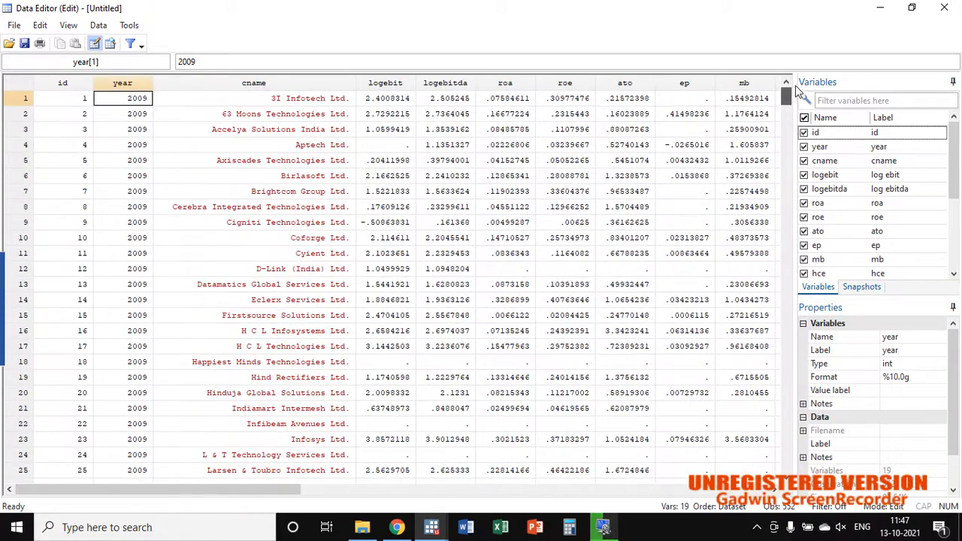
# Step: Examine the performance variable columns logebit, logebitda, roa, roe, ato, ep and mb
pyautogui.click(397, 84)
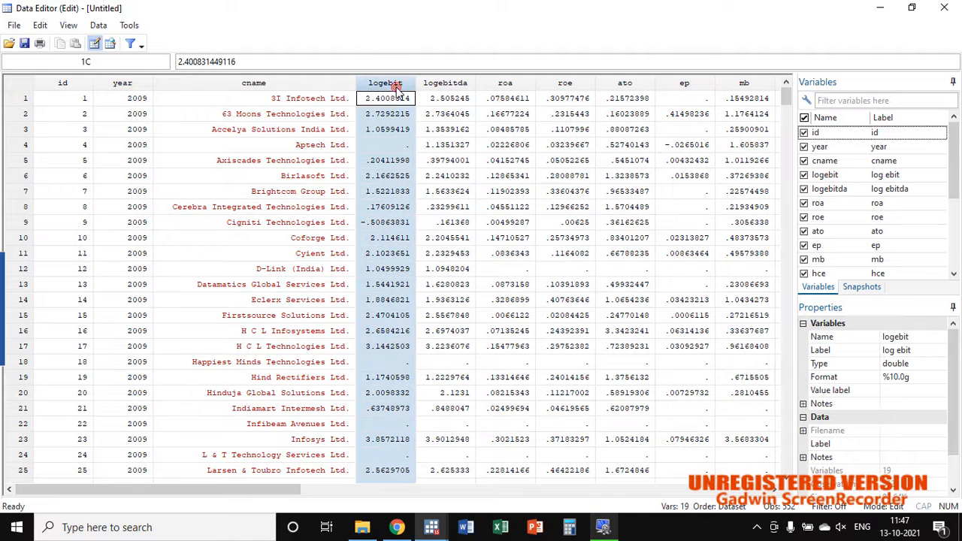
pyautogui.click(450, 84)
pyautogui.click(520, 84)
pyautogui.click(579, 84)
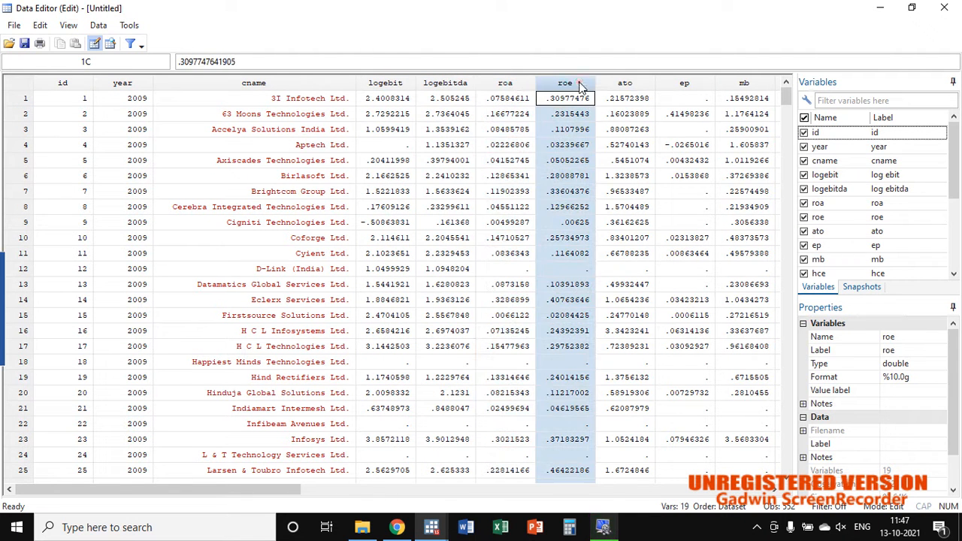
pyautogui.click(630, 84)
pyautogui.click(698, 84)
pyautogui.click(744, 84)
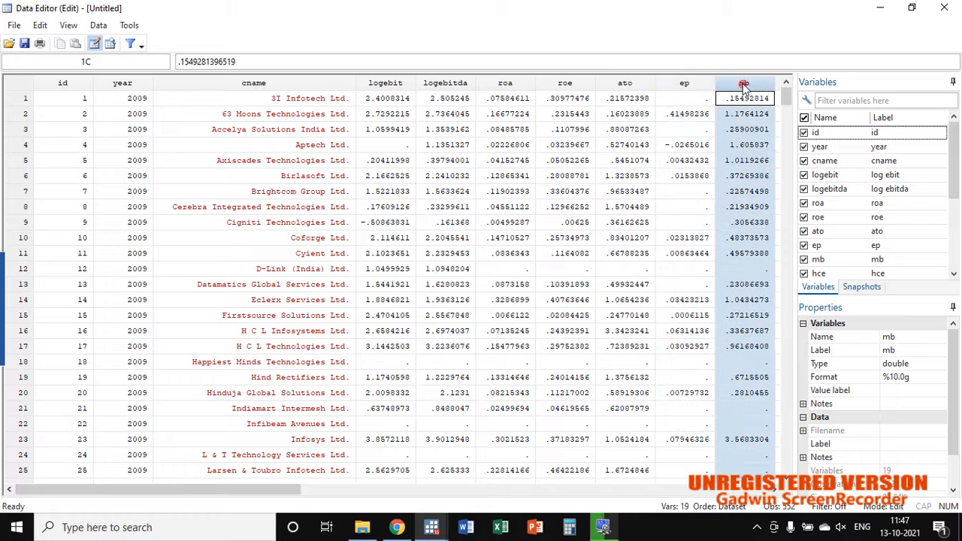
# Step: Examine the component variable columns hce, sce, rce, ince and cee in the data grid
pyautogui.click(778, 490)
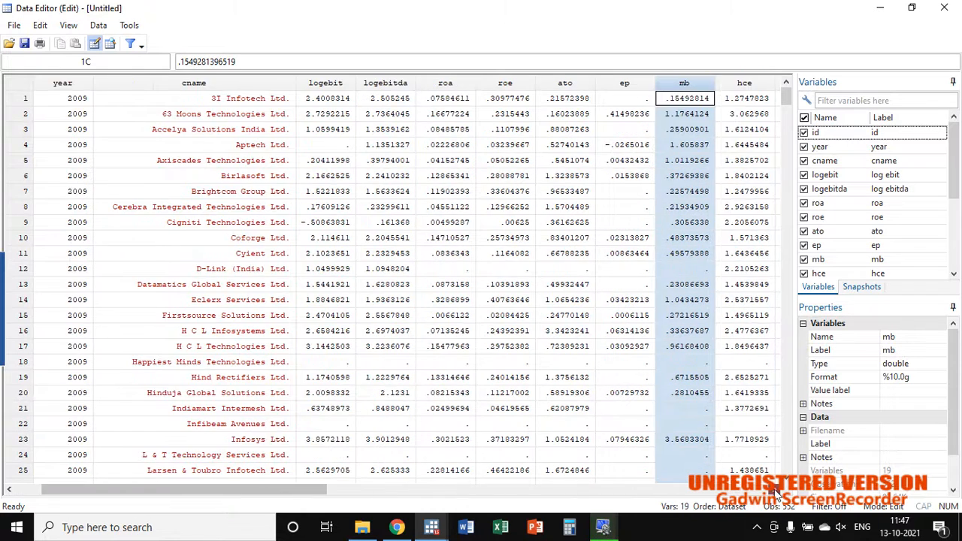
pyautogui.click(778, 490)
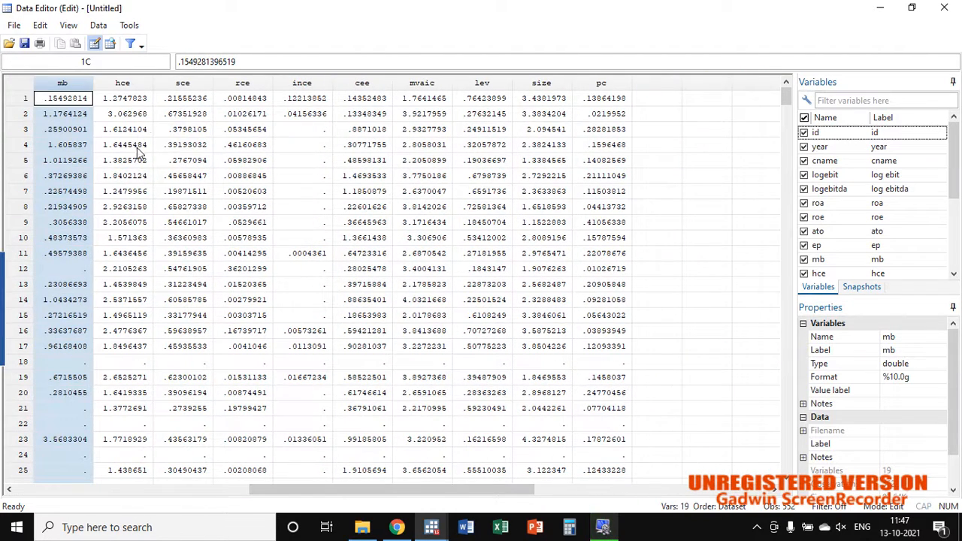
pyautogui.click(126, 84)
pyautogui.click(177, 84)
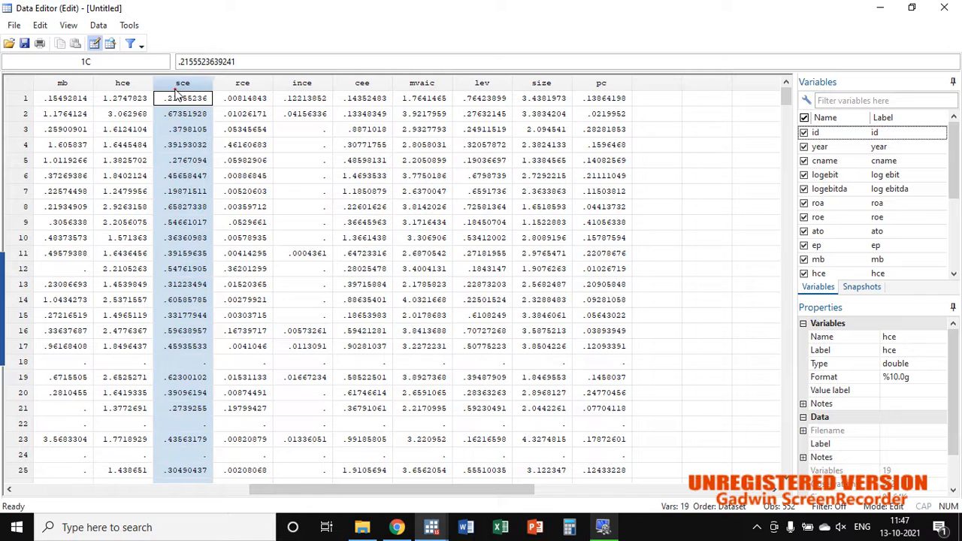
pyautogui.click(242, 86)
pyautogui.click(305, 89)
pyautogui.click(368, 91)
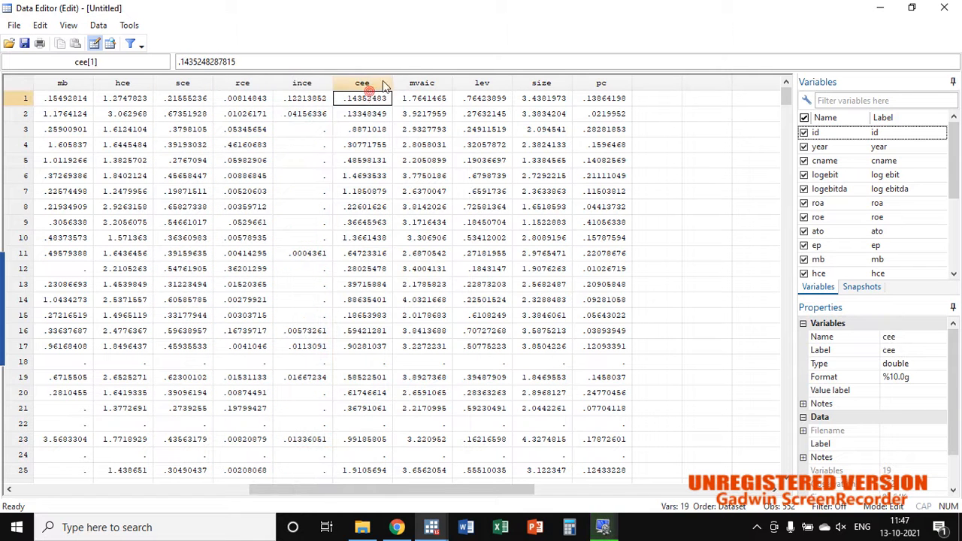
# Step: Examine the mvaic, lev, size and pc columns, and close the Data Editor
pyautogui.click(421, 84)
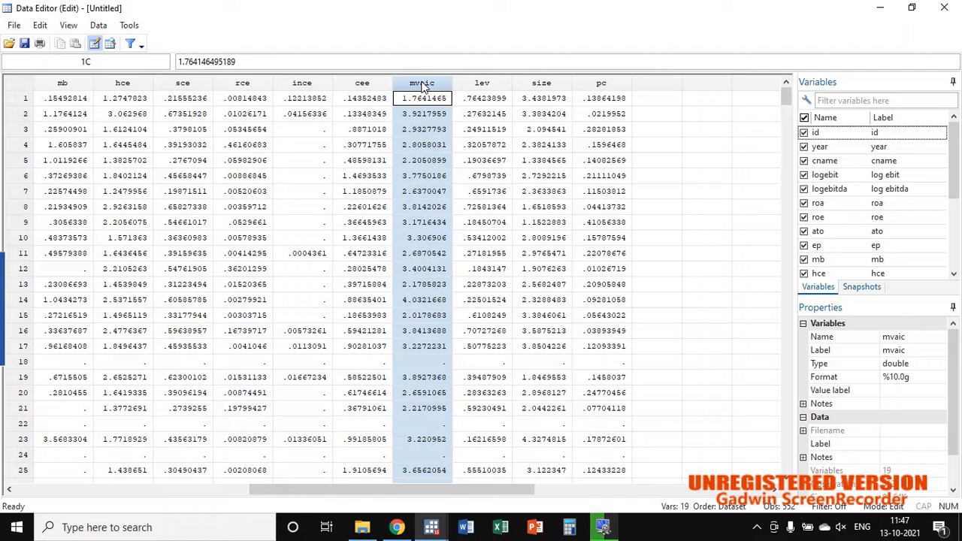
pyautogui.click(484, 85)
pyautogui.click(551, 83)
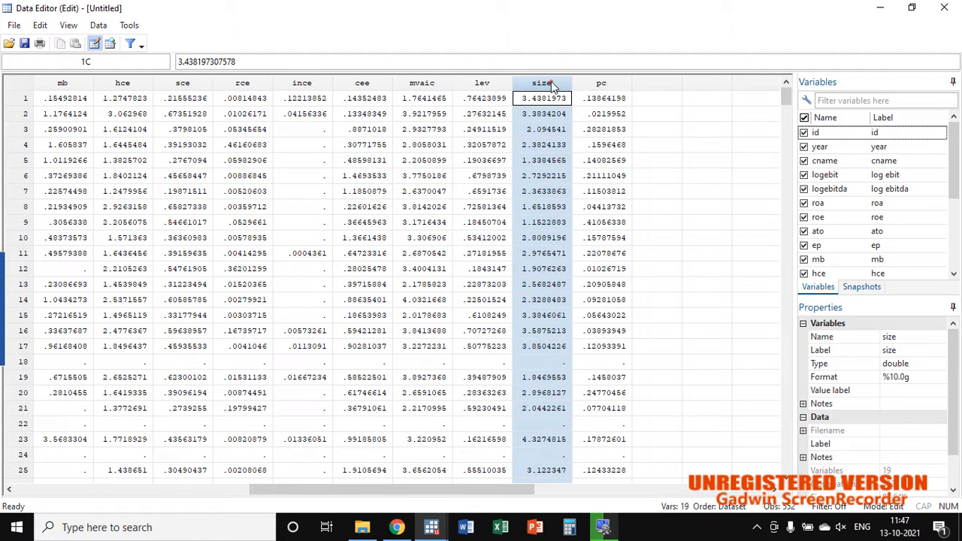
pyautogui.click(595, 84)
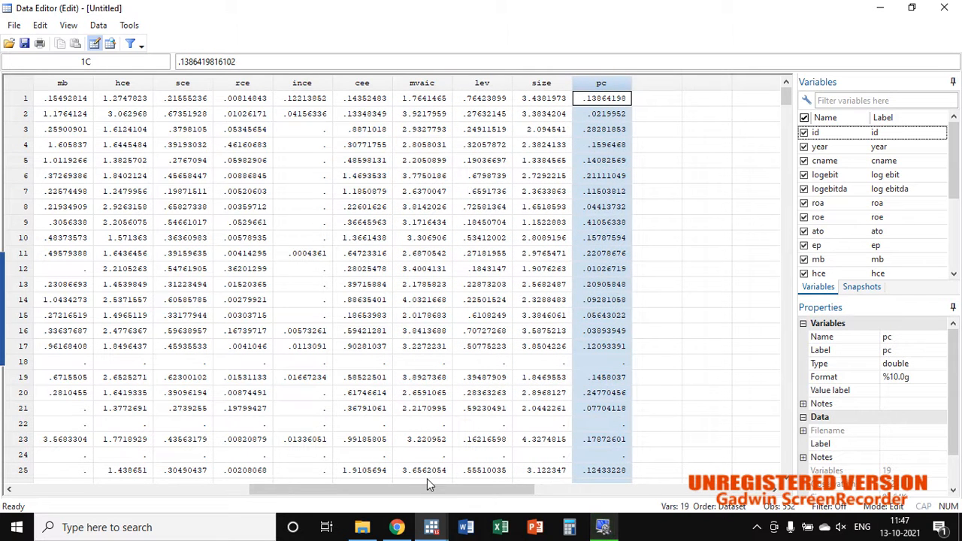
pyautogui.moveTo(427, 485); pyautogui.dragTo(188, 485)
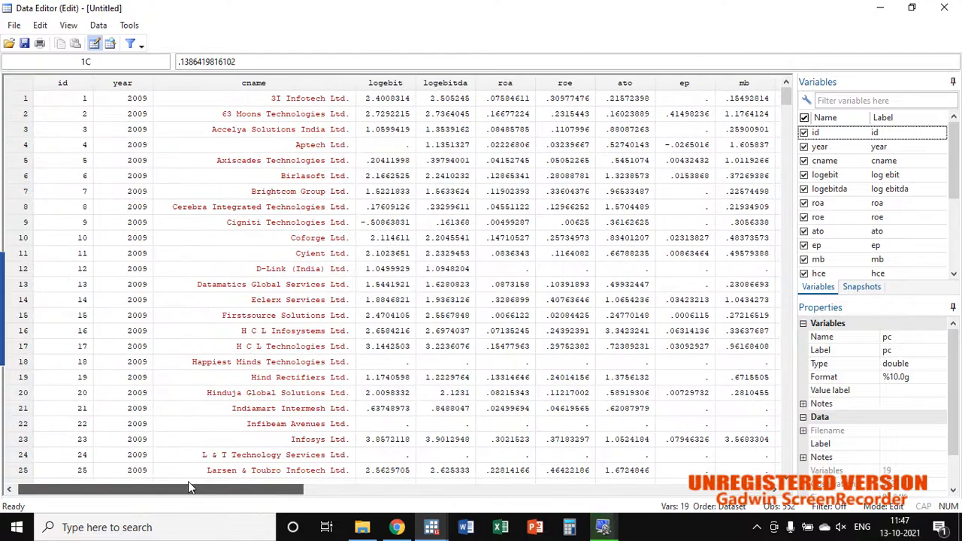
pyautogui.click(945, 7)
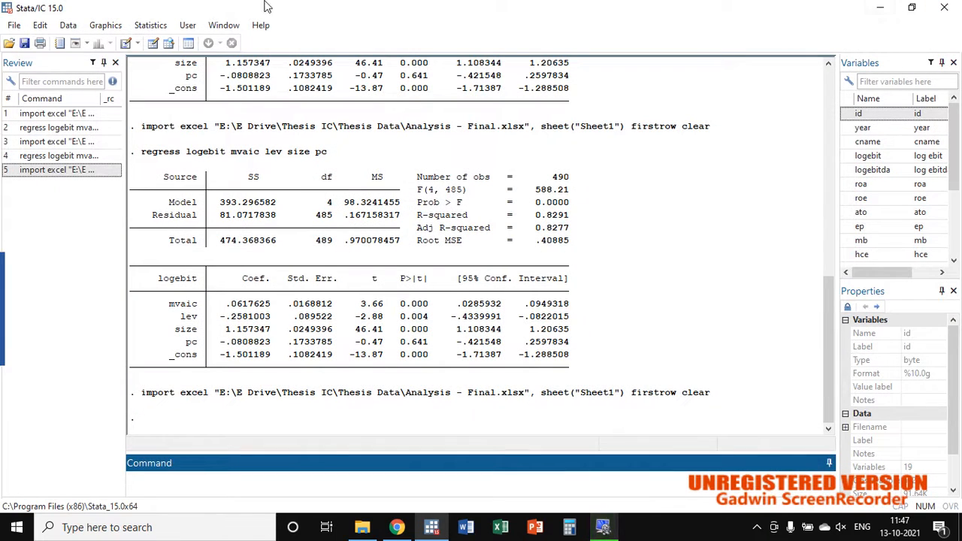
# Step: Run a linear regression with logebit as dependent variable and mvaic, lev, size and pc as independent variables
pyautogui.click(150, 25)
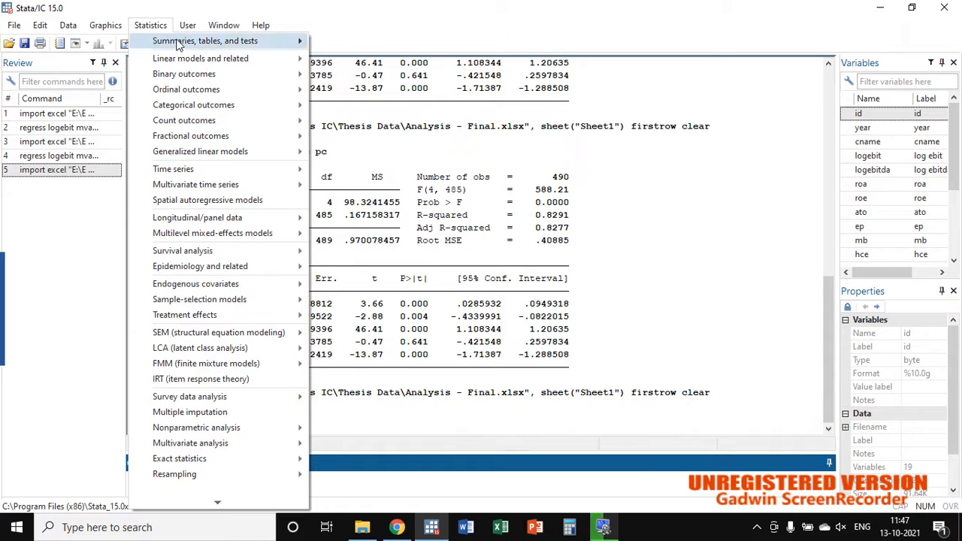
pyautogui.moveTo(190, 63)
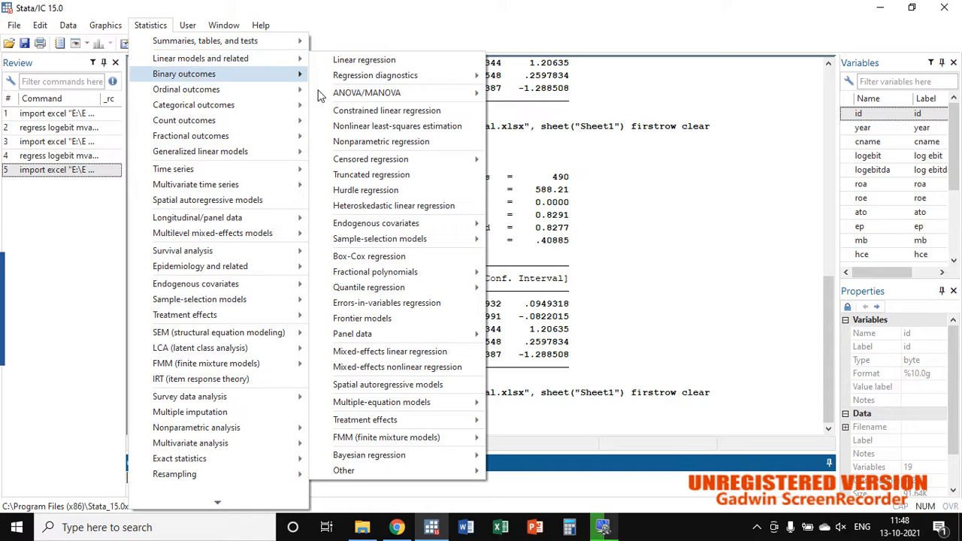
pyautogui.click(394, 60)
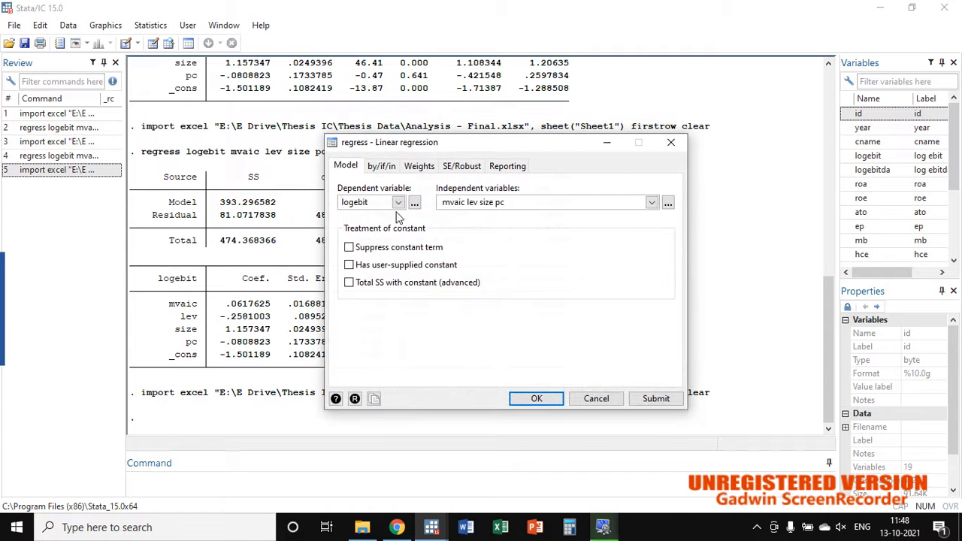
pyautogui.click(399, 202)
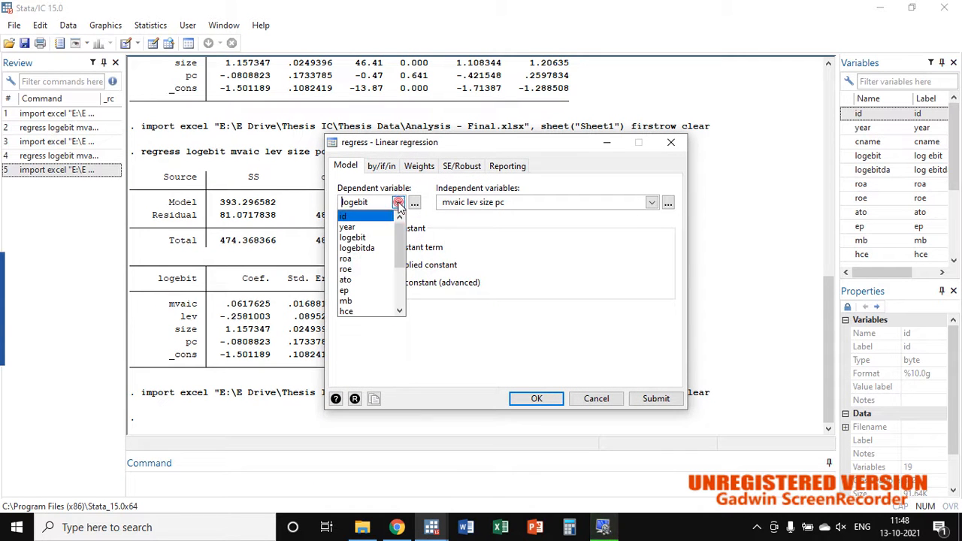
pyautogui.click(371, 239)
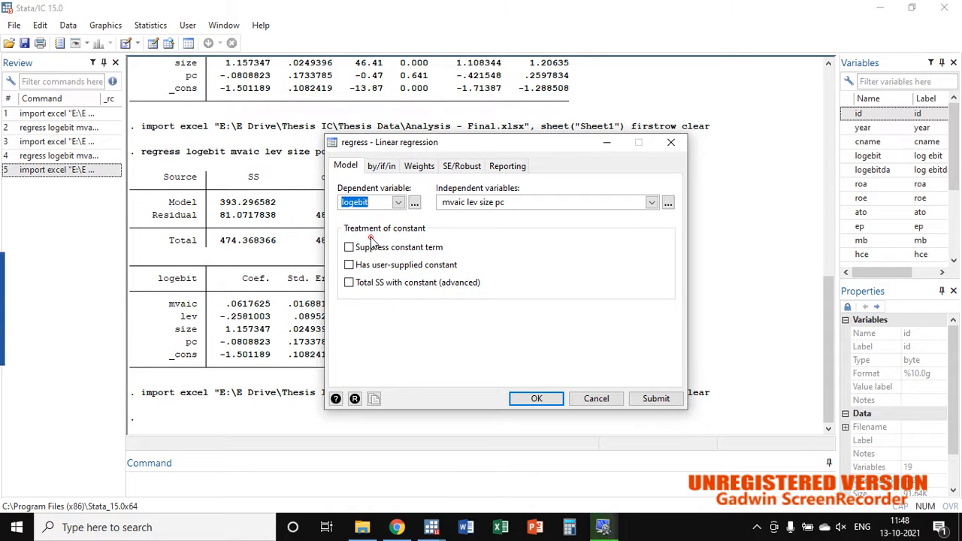
pyautogui.moveTo(442, 204); pyautogui.dragTo(505, 202)
pyautogui.click(463, 204)
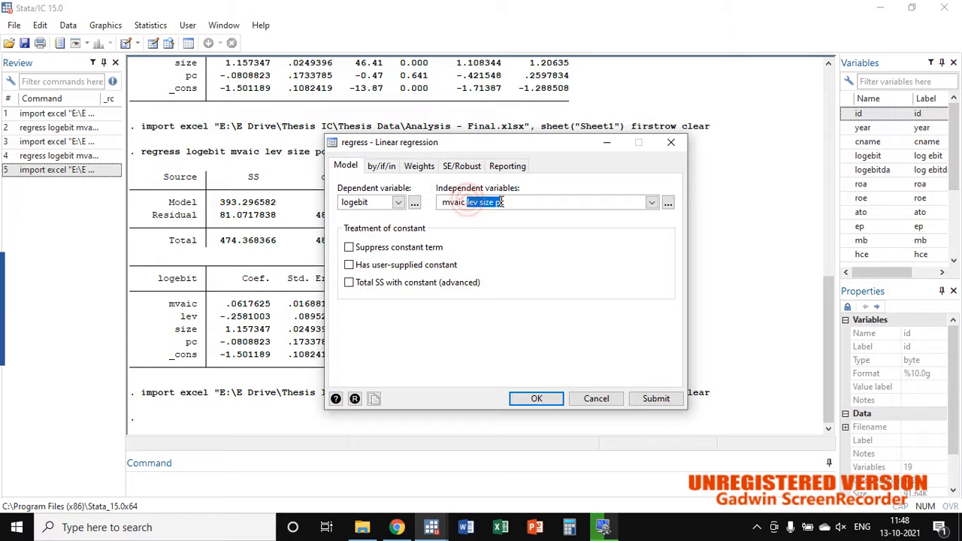
pyautogui.click(502, 202)
pyautogui.click(542, 400)
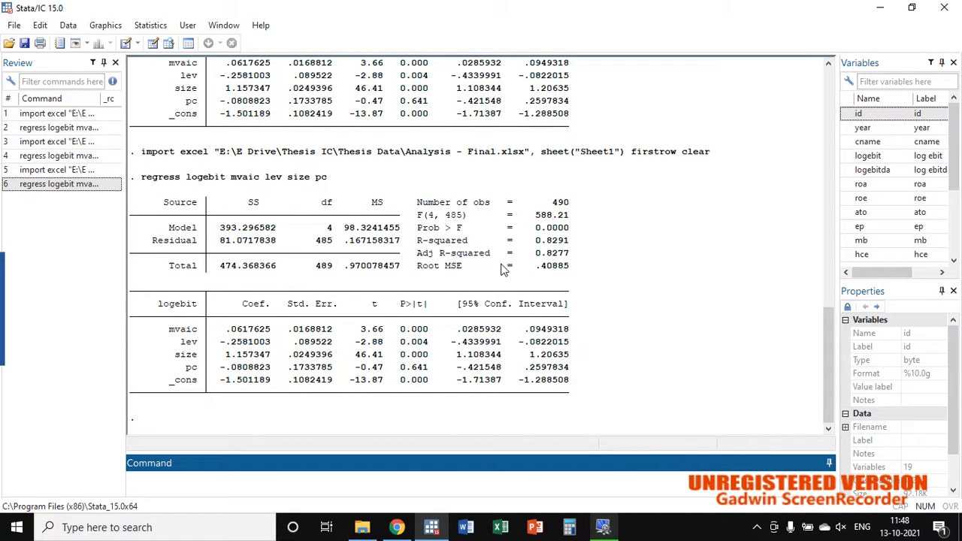
# Step: Examine the adjusted R-squared, F statistic and Prob > F values in the latest regression output
pyautogui.moveTo(534, 253); pyautogui.dragTo(569, 257)
pyautogui.click(567, 256)
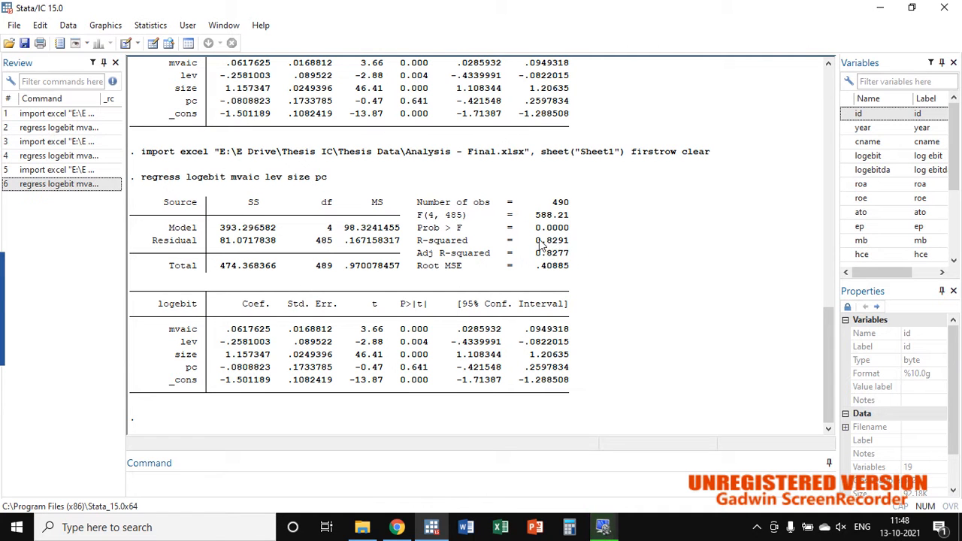
pyautogui.moveTo(535, 227); pyautogui.dragTo(569, 230)
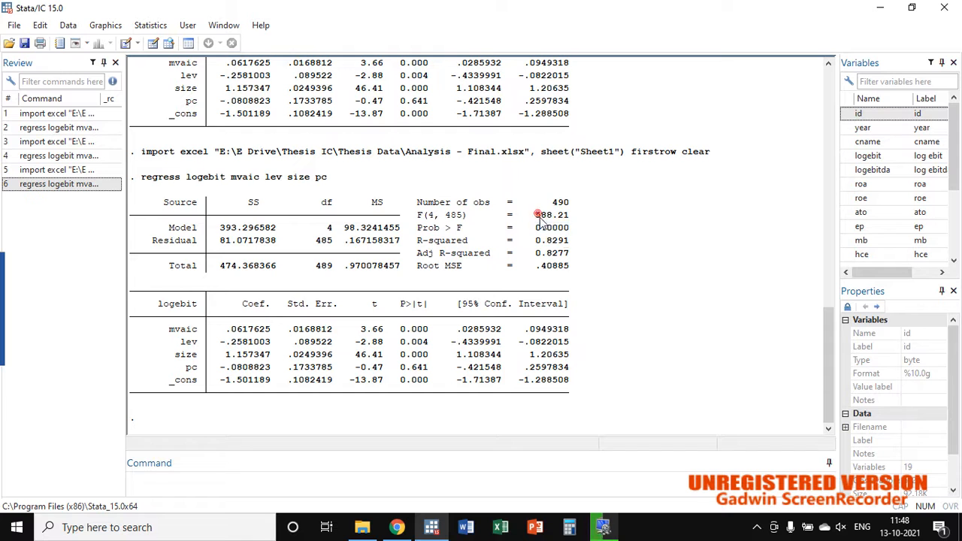
pyautogui.tripleClick(569, 229)
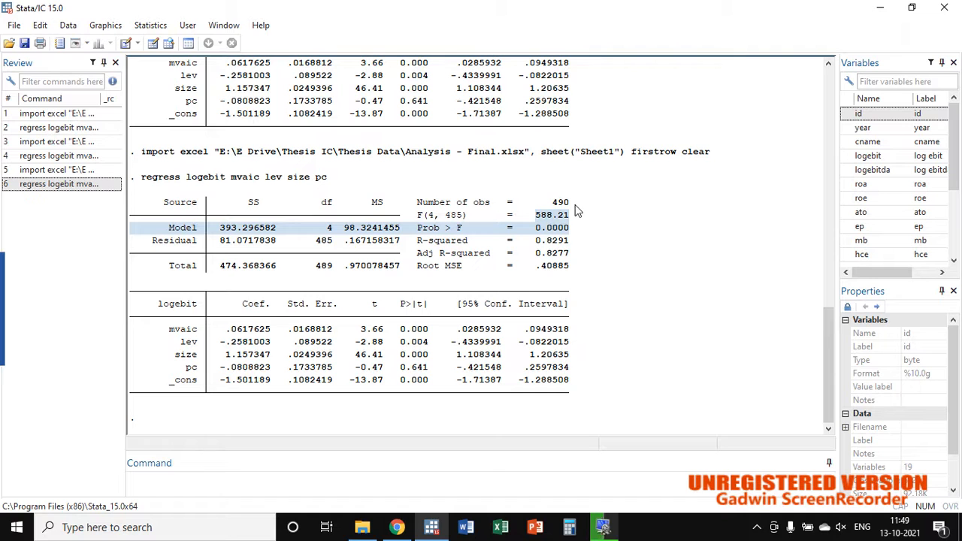
# Step: Run the heteroskedasticity test with hettest on the regression and examine its chi2 and Prob > chi2 values
pyautogui.write('h')
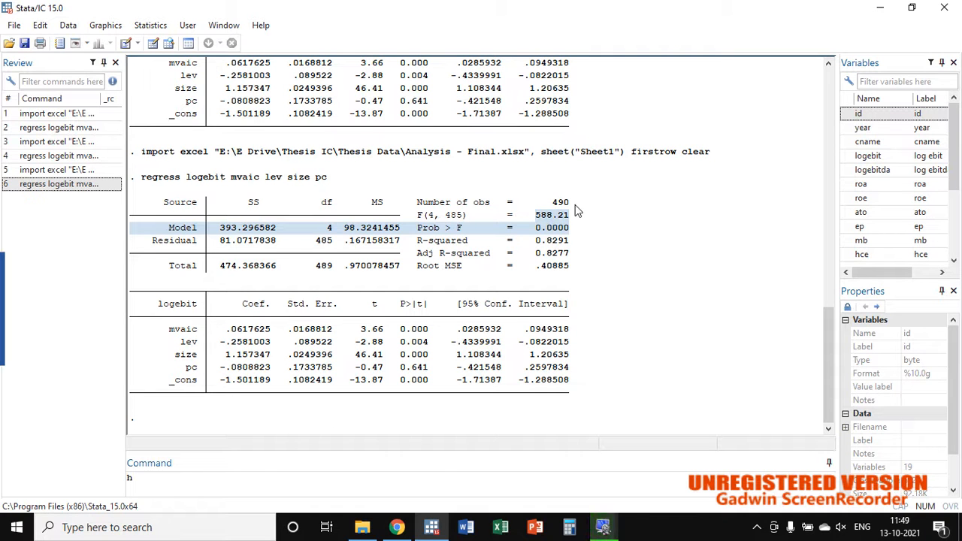
pyautogui.write('ettest')
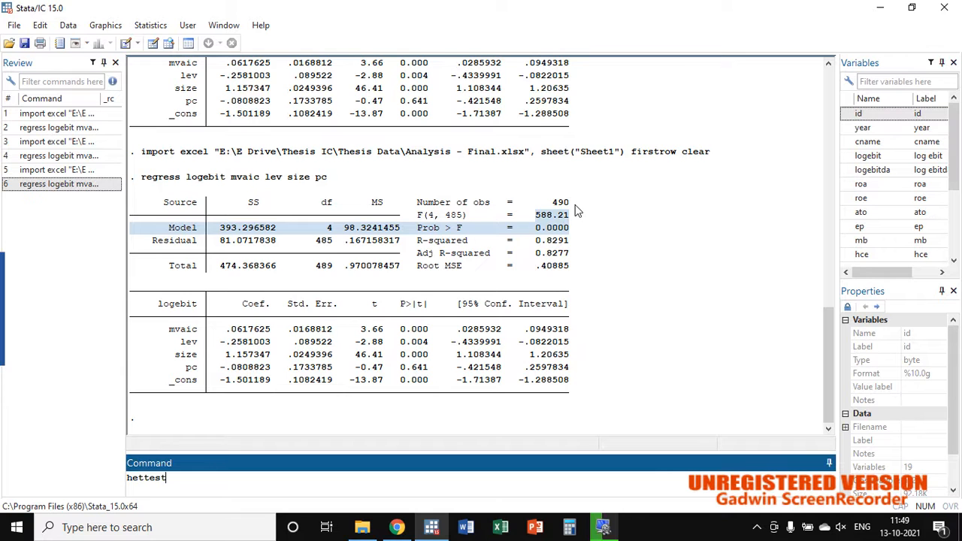
pyautogui.press('Return')
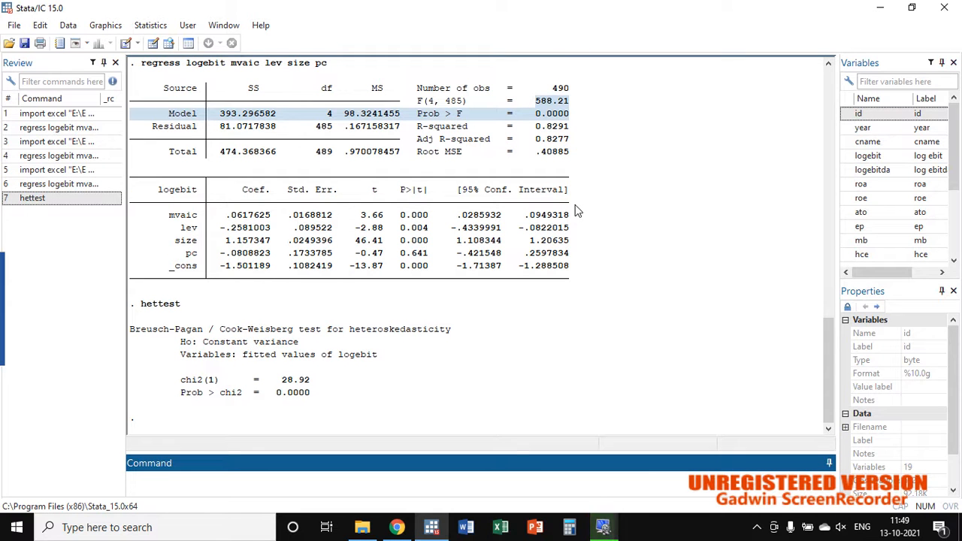
pyautogui.moveTo(132, 329); pyautogui.dragTo(456, 328)
pyautogui.click(460, 328)
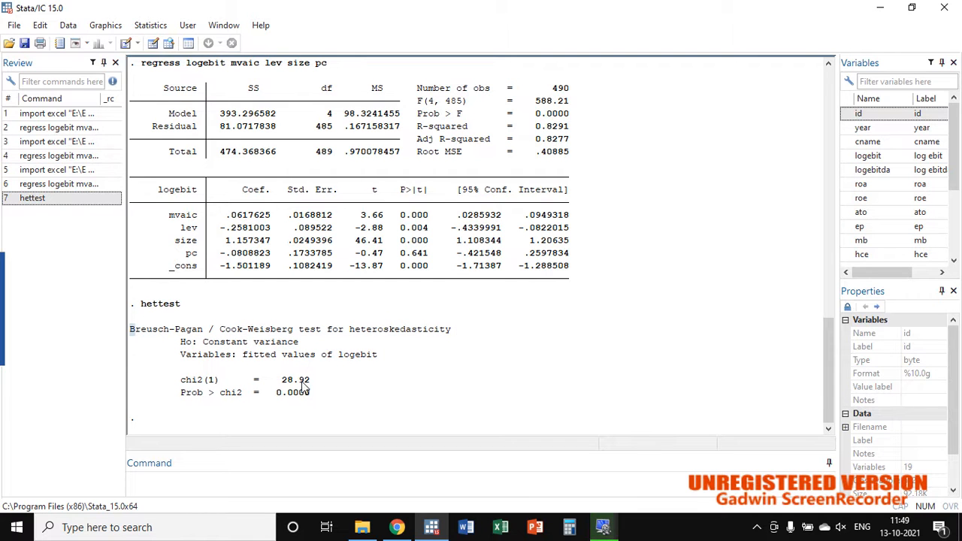
pyautogui.moveTo(280, 381)
pyautogui.mouseDown()
pyautogui.moveTo(308, 394)
pyautogui.moveTo(276, 400)
pyautogui.mouseUp()
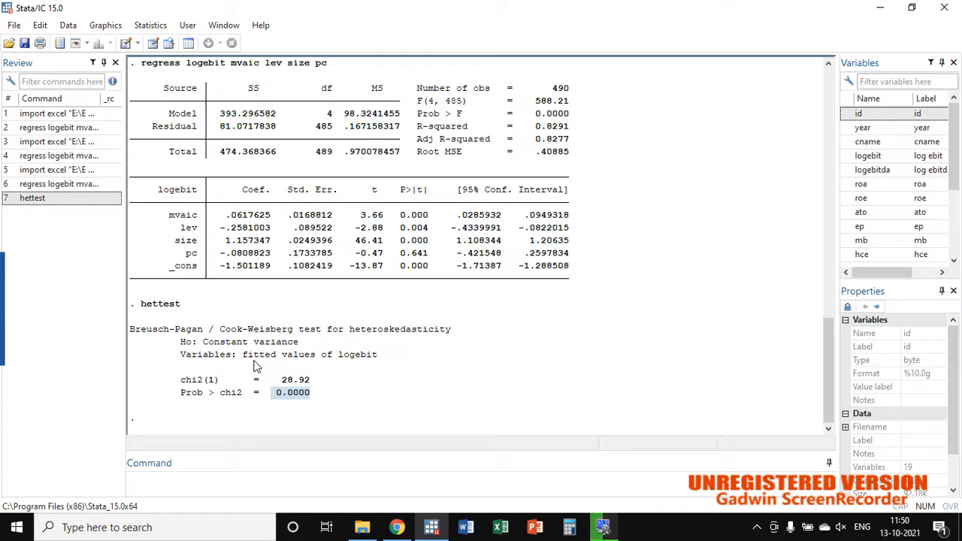
# Step: Generate a new variable named time equal to the observation number _n
pyautogui.write('gr')
pyautogui.write('en ')
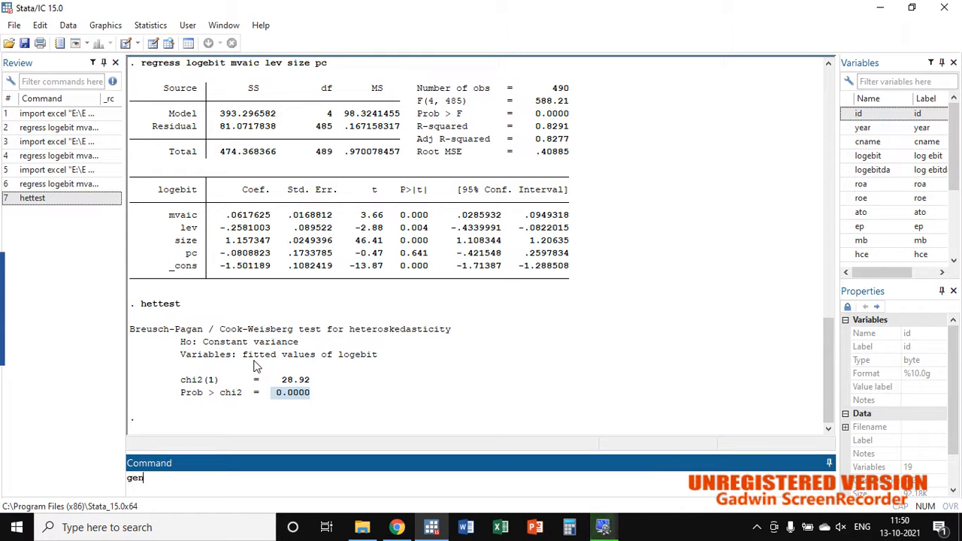
pyautogui.write('time=')
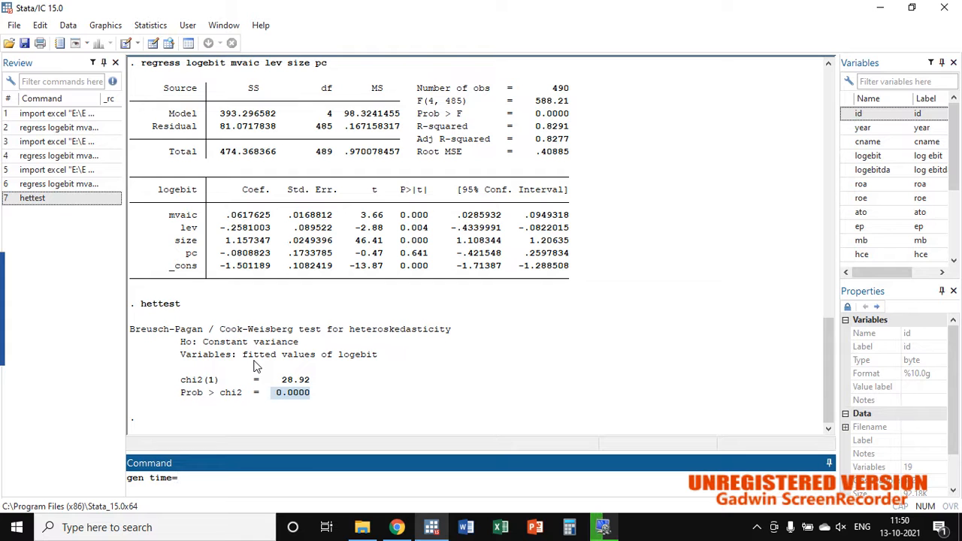
pyautogui.write('_n')
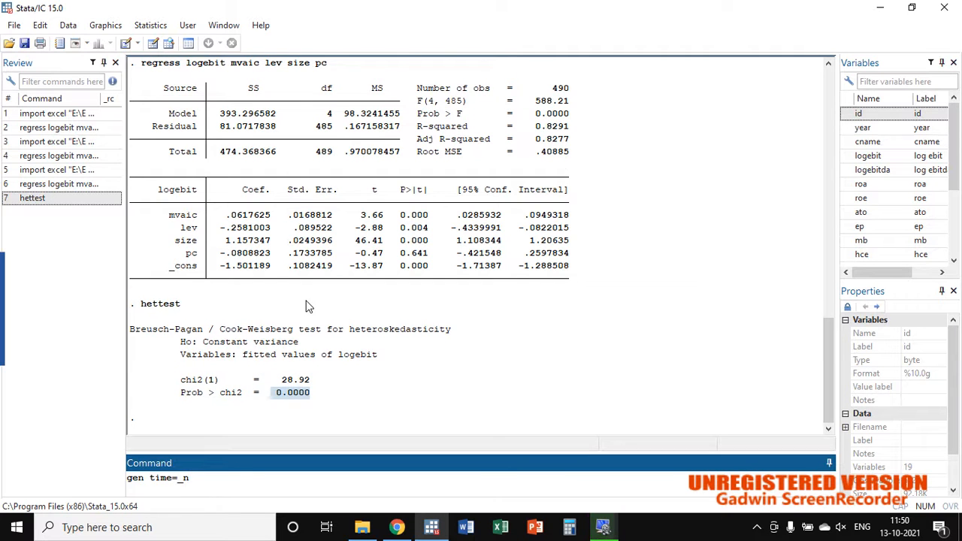
pyautogui.press('Return')
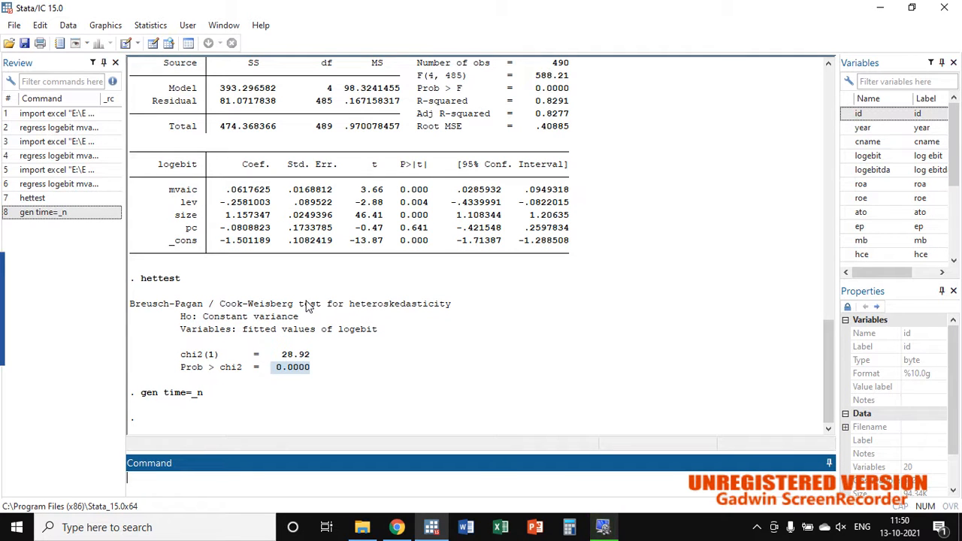
# Step: Declare the data as time series with tsset using time, and check the variable list for the new variable
pyautogui.write('tsset time')
pyautogui.press('Return')
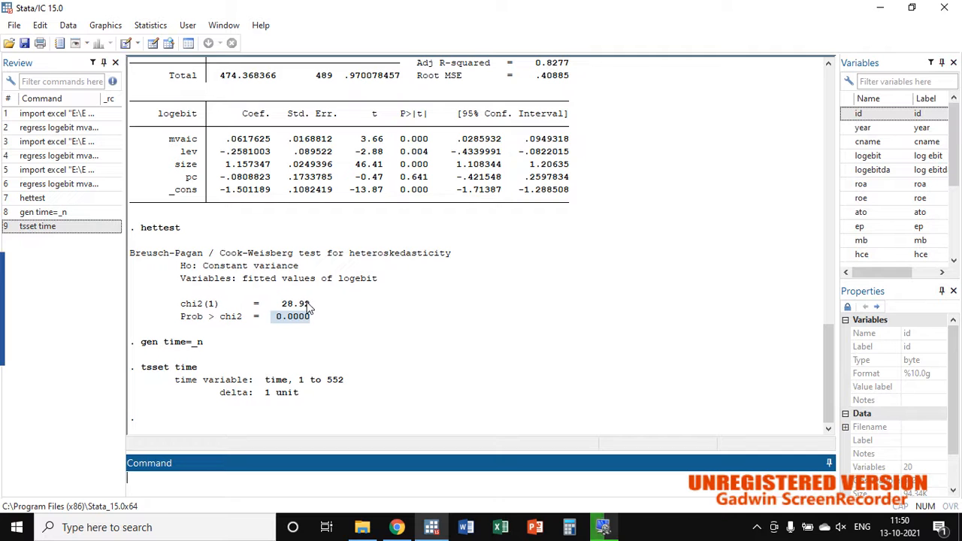
pyautogui.scroll(-2, 872, 132)
pyautogui.scroll(-1, 872, 132)
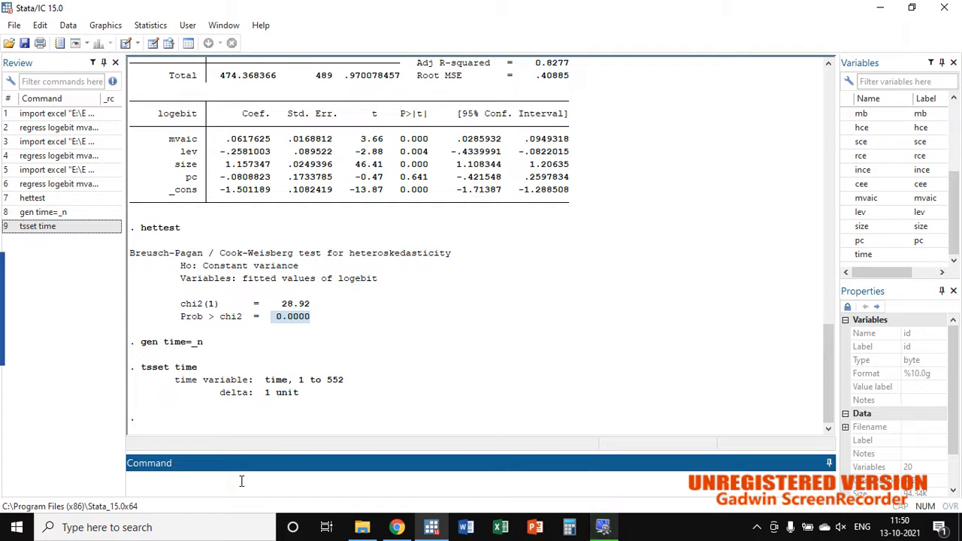
# Step: Run the autocorrelation test with bgodfrey and examine its chi2 and Prob > chi2 values
pyautogui.write('bgodfre')
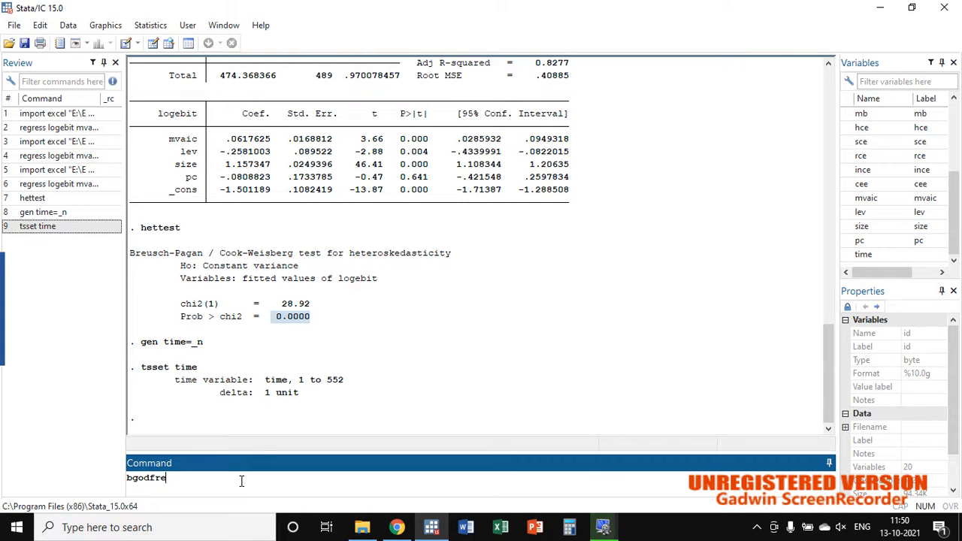
pyautogui.write('y')
pyautogui.press('Return')
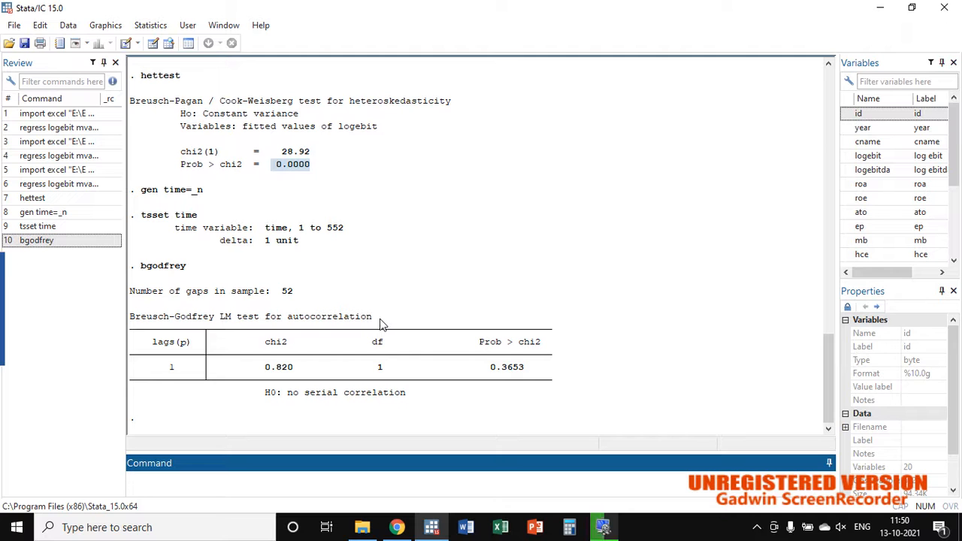
pyautogui.moveTo(373, 318); pyautogui.dragTo(142, 317)
pyautogui.click(140, 317)
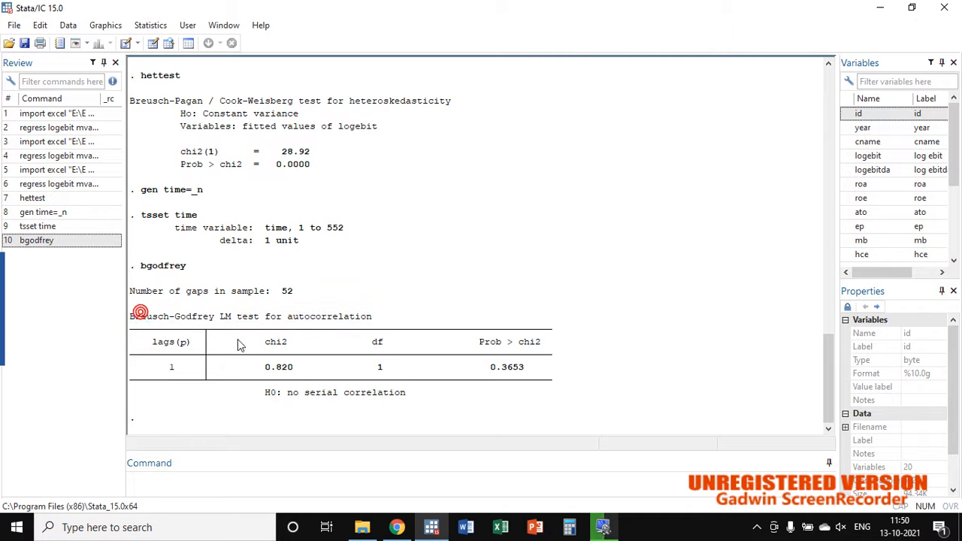
pyautogui.doubleClick(277, 369)
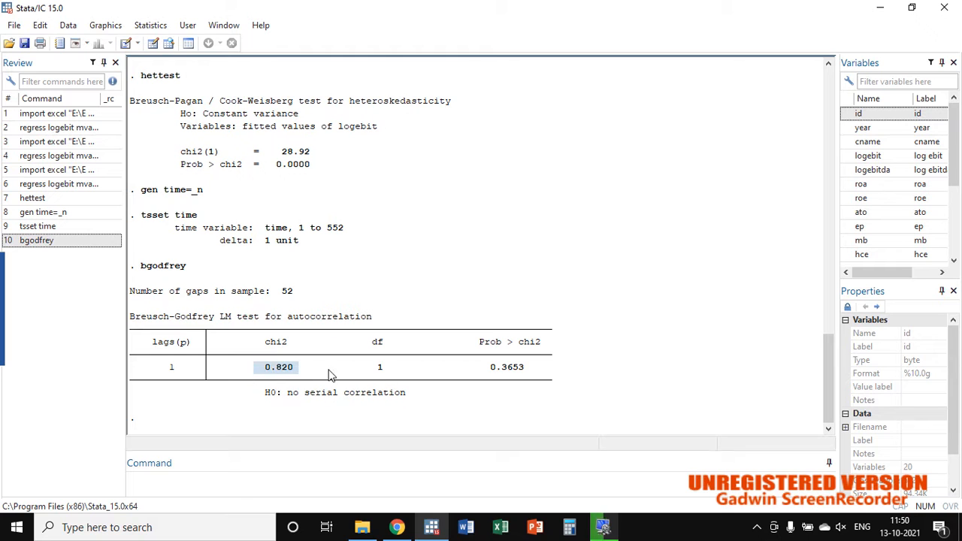
pyautogui.moveTo(487, 367); pyautogui.dragTo(524, 370)
pyautogui.click(525, 368)
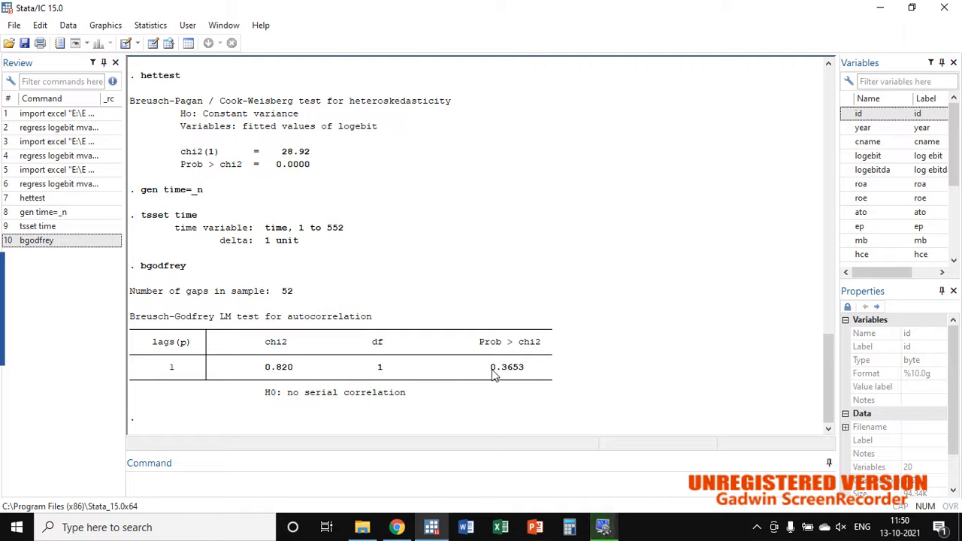
pyautogui.moveTo(490, 367); pyautogui.dragTo(524, 369)
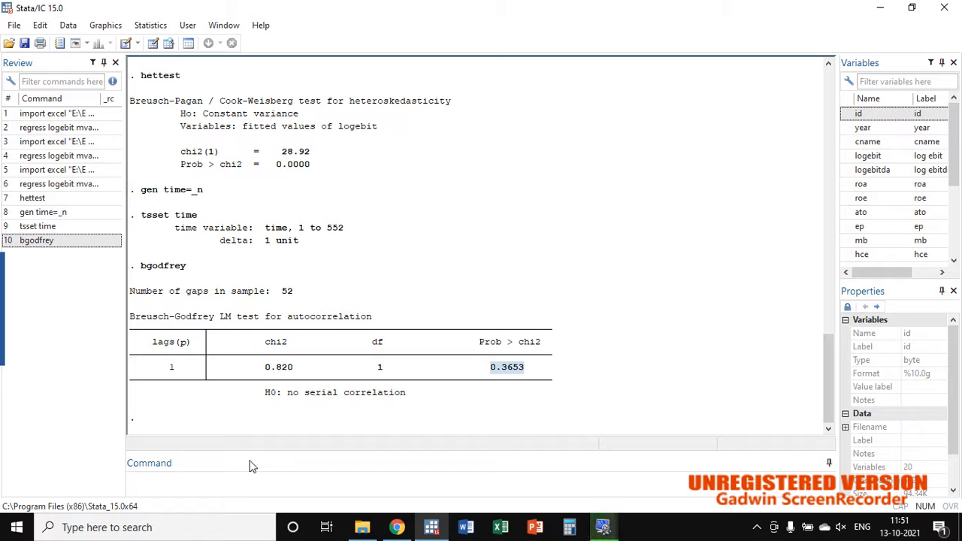
# Step: Declare the dataset to be panel data with id as panel ID variable, time as time variable and a yearly time unit
pyautogui.click(163, 27)
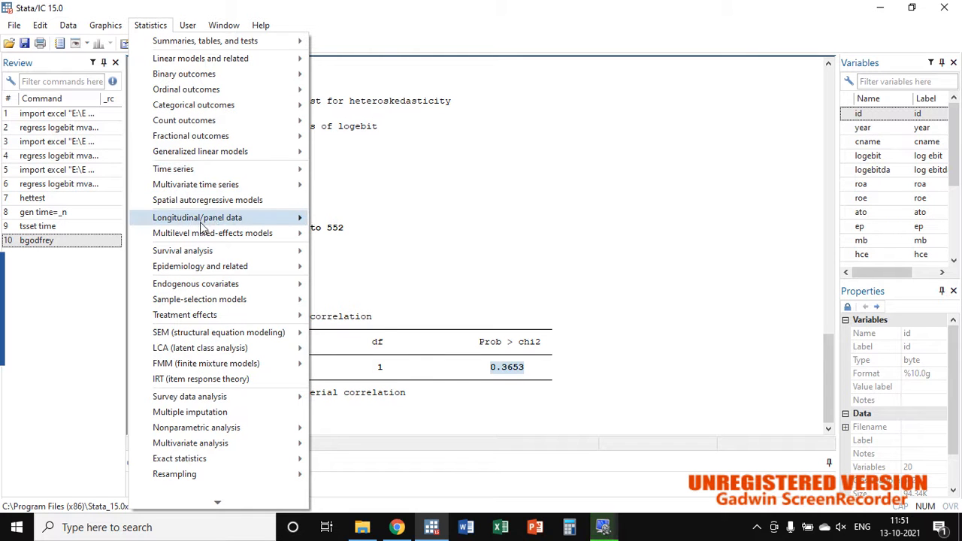
pyautogui.moveTo(260, 225)
pyautogui.moveTo(345, 219)
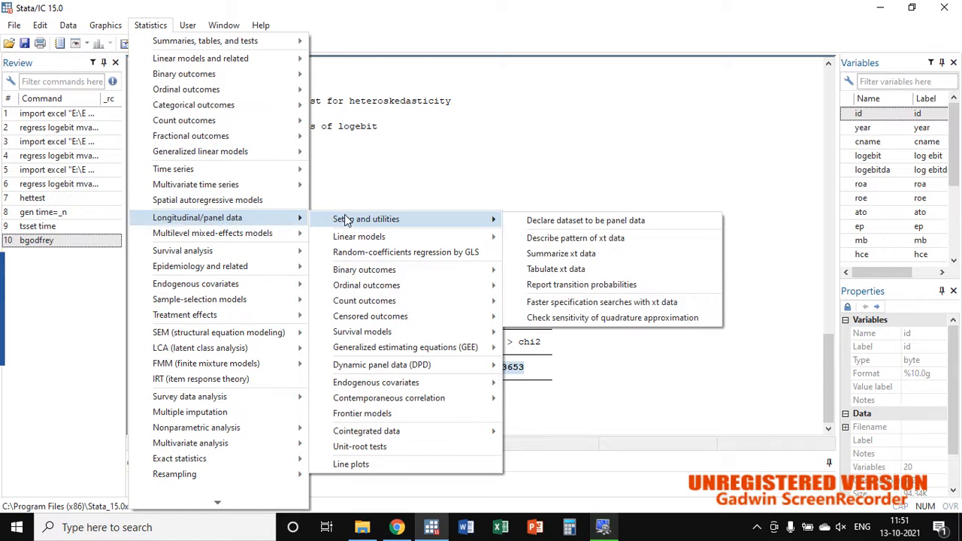
pyautogui.click(537, 222)
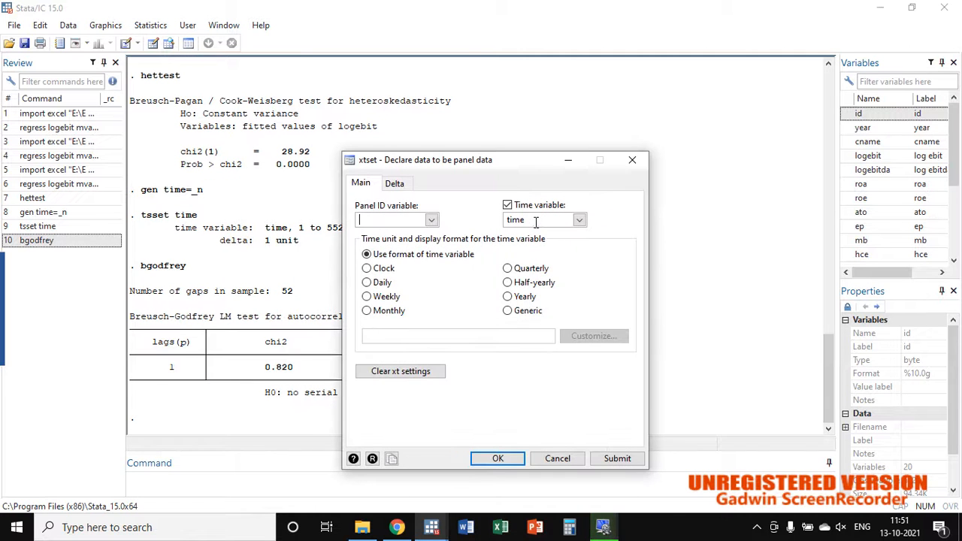
pyautogui.click(431, 220)
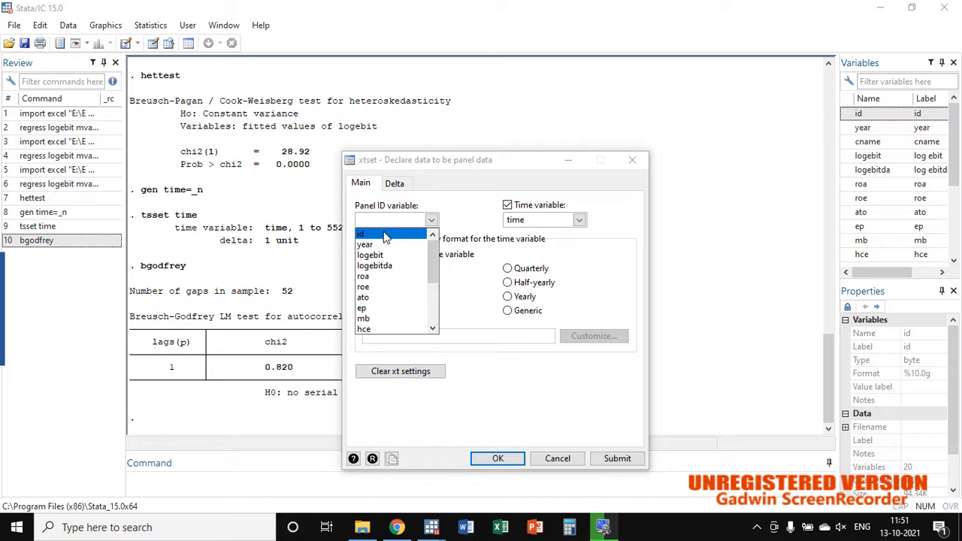
pyautogui.click(387, 233)
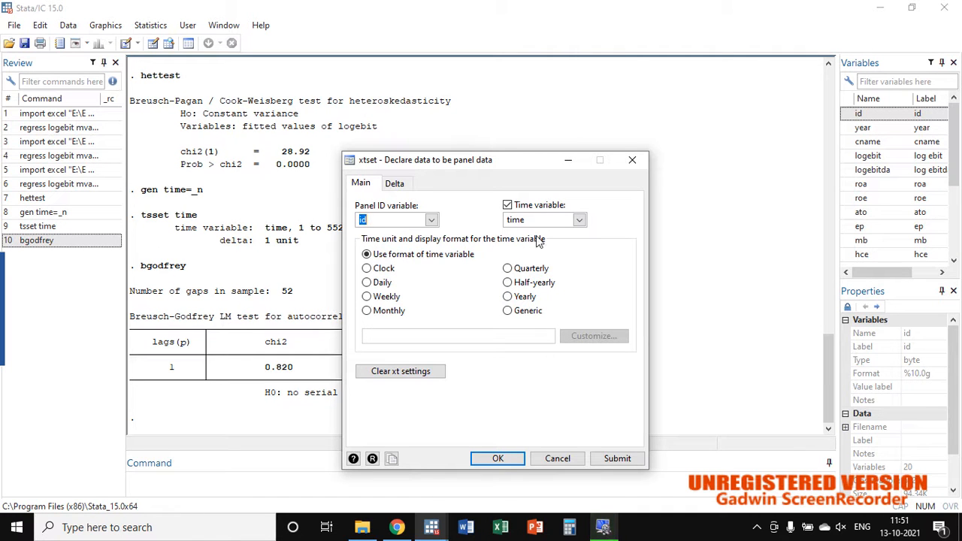
pyautogui.click(508, 298)
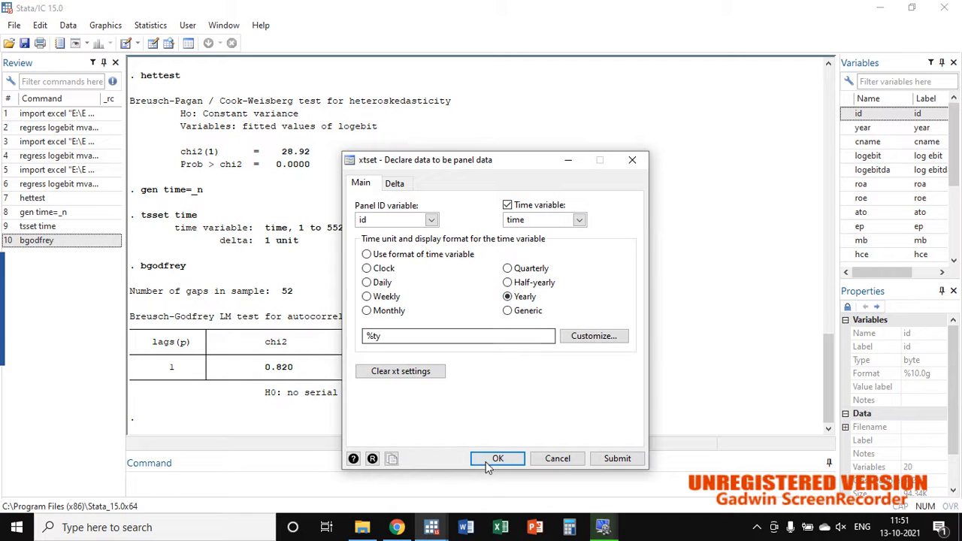
pyautogui.click(493, 460)
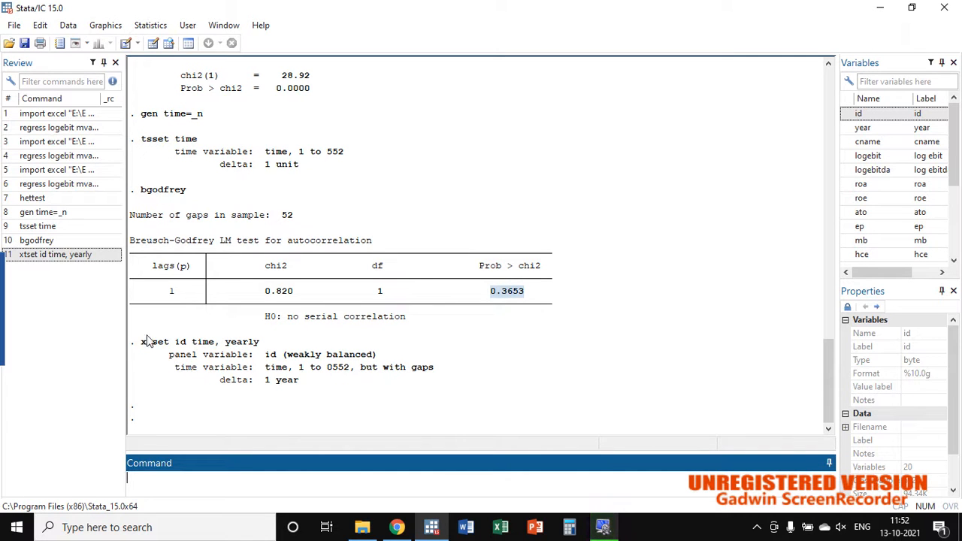
# Step: Rerun the previous panel declaration without the yearly option, as xtset id time
pyautogui.click(64, 254)
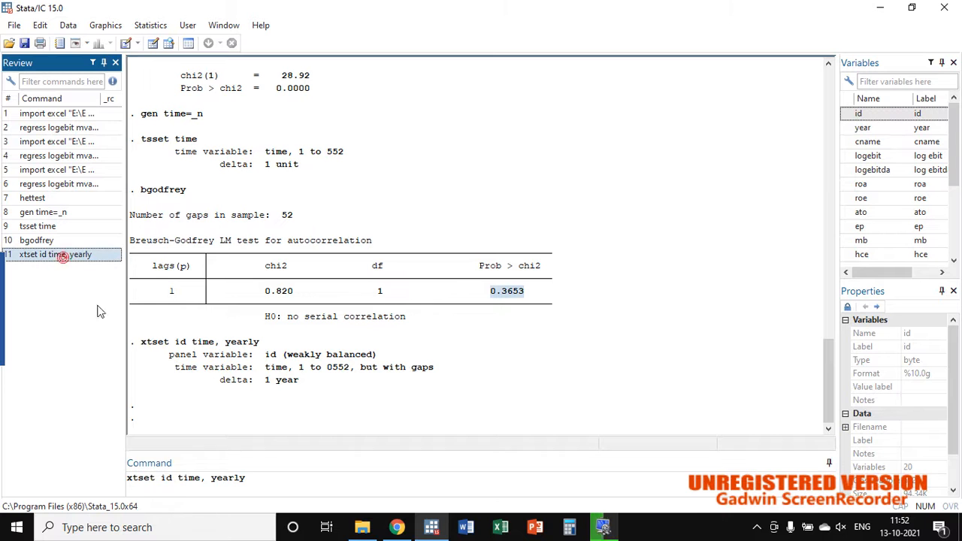
pyautogui.click(260, 477)
pyautogui.moveTo(259, 477); pyautogui.dragTo(208, 491)
pyautogui.press('BackSpace')
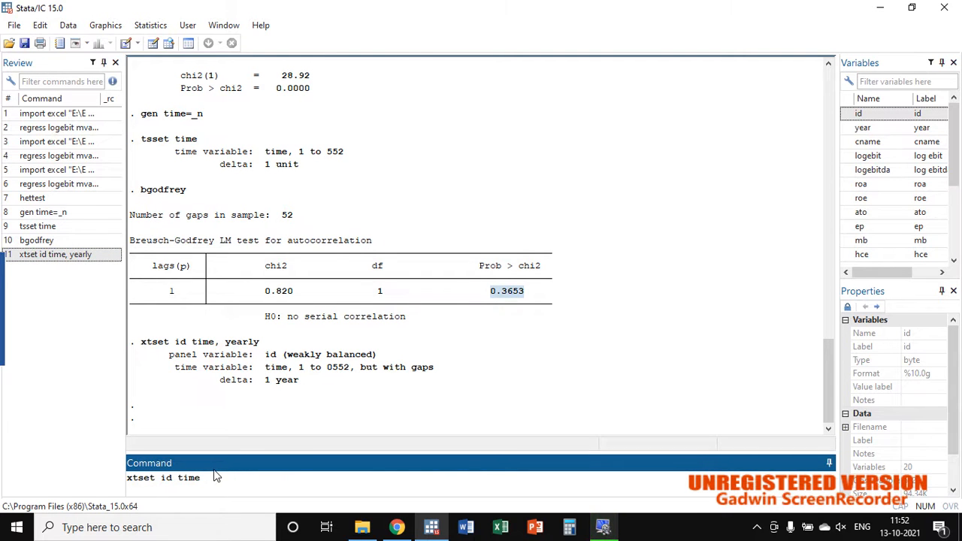
pyautogui.press('Return')
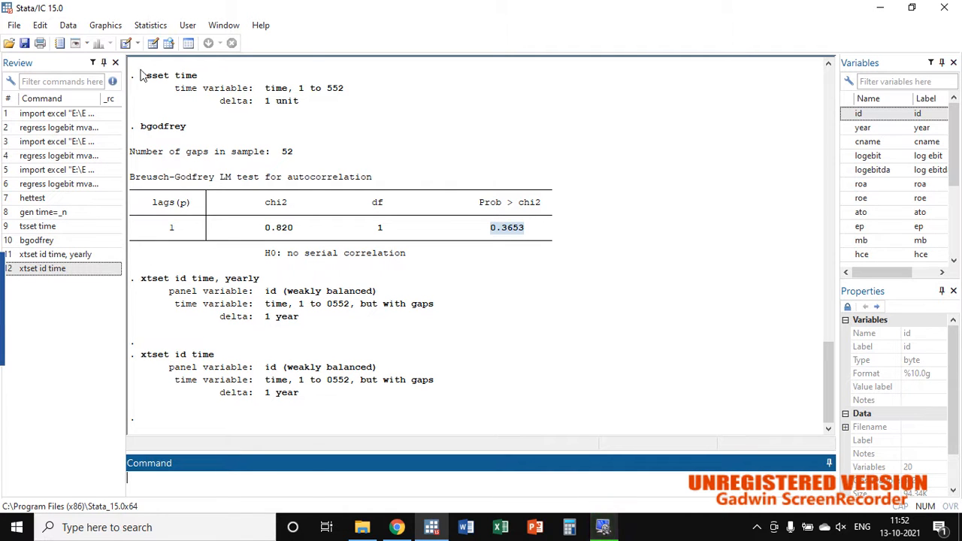
# Step: Redeclare the panel data with year as the time variable, keeping id and the yearly unit, and review the resulting xtset output
pyautogui.click(152, 26)
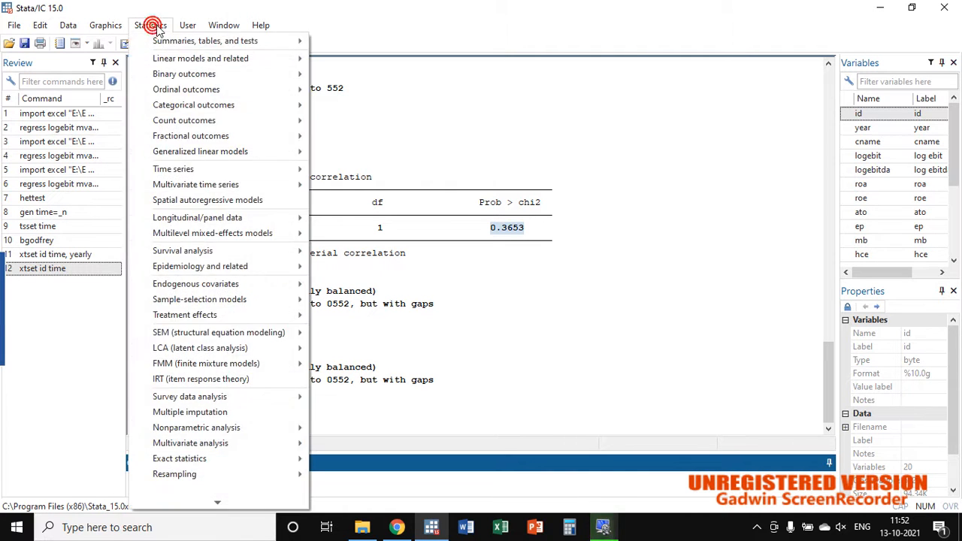
pyautogui.click(233, 217)
pyautogui.click(400, 219)
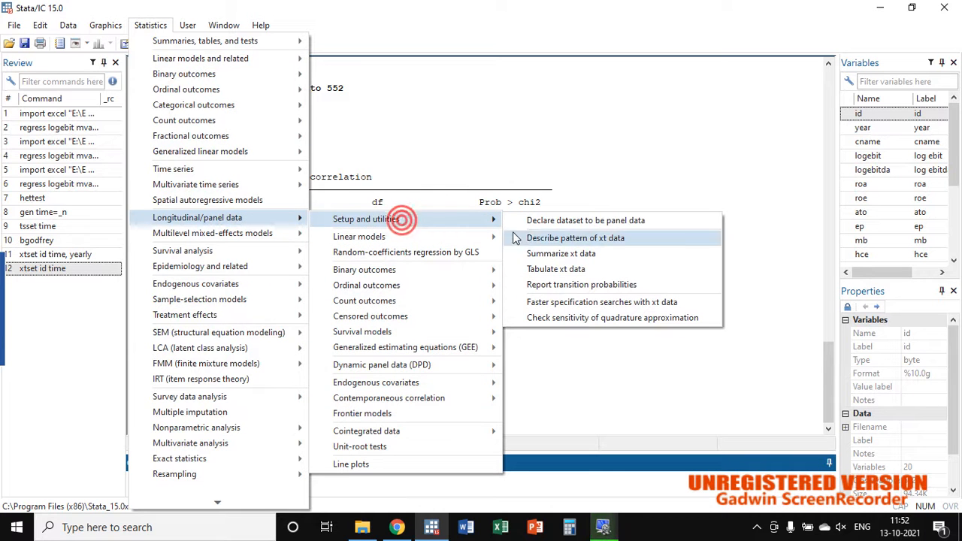
pyautogui.click(546, 222)
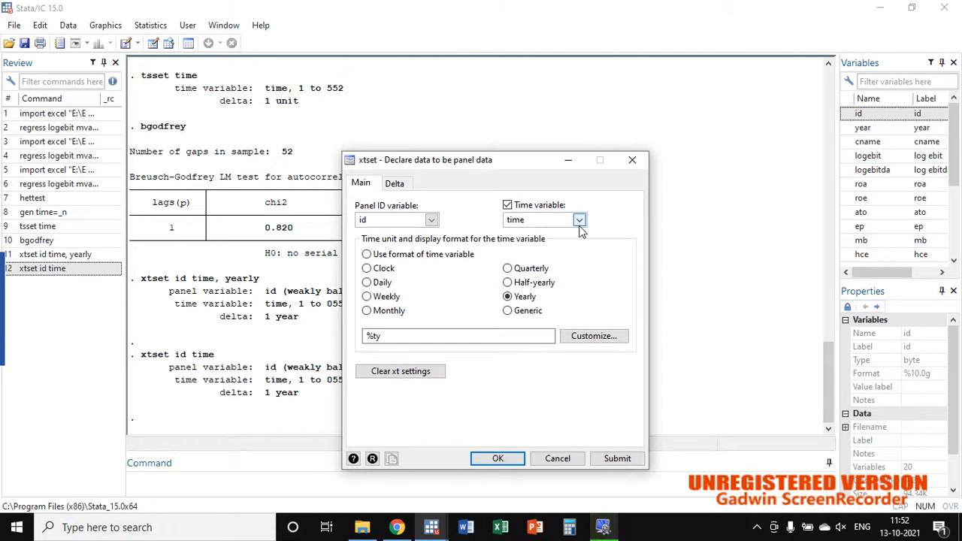
pyautogui.click(578, 220)
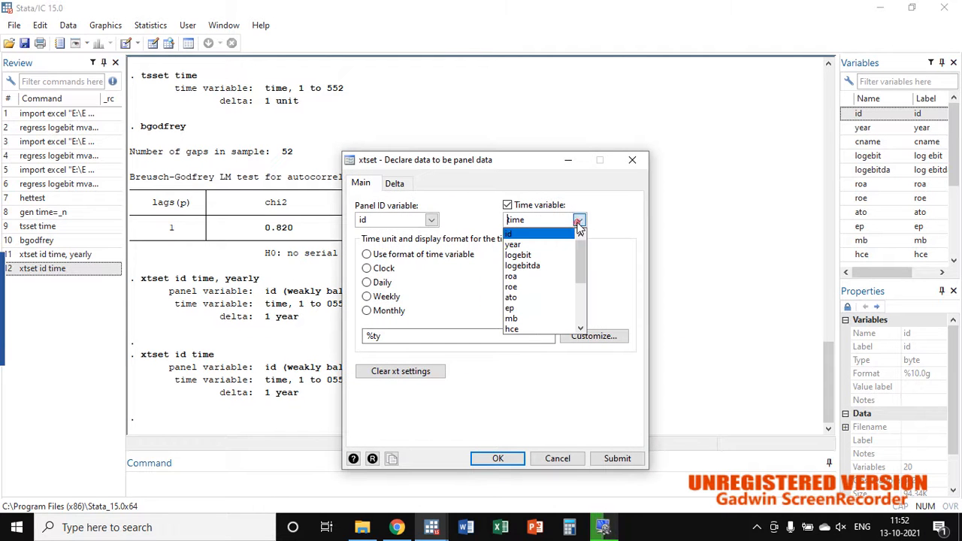
pyautogui.click(536, 245)
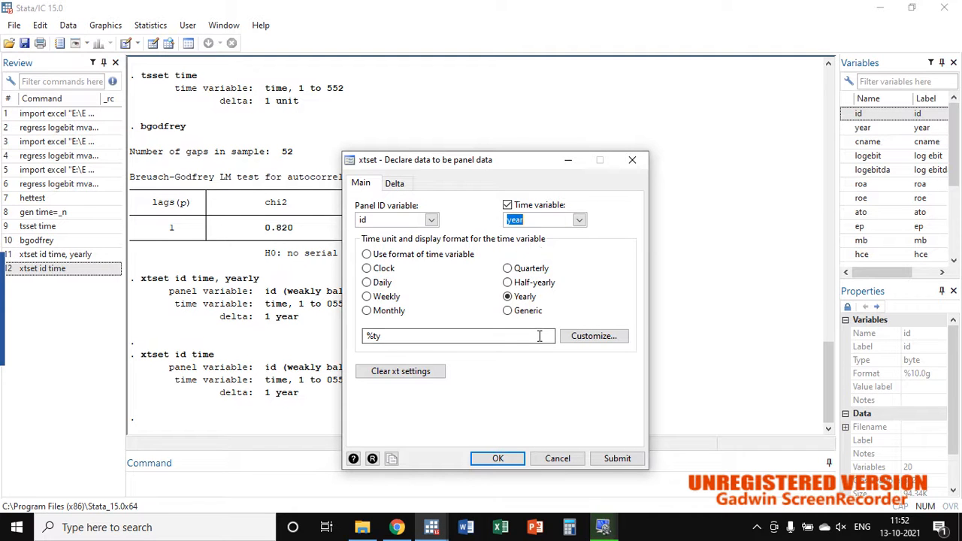
pyautogui.click(498, 457)
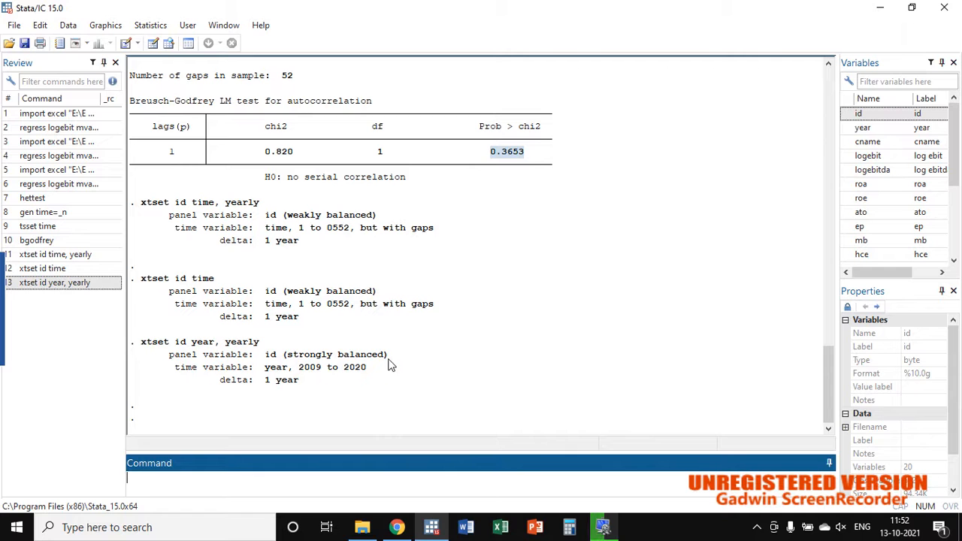
pyautogui.click(392, 363)
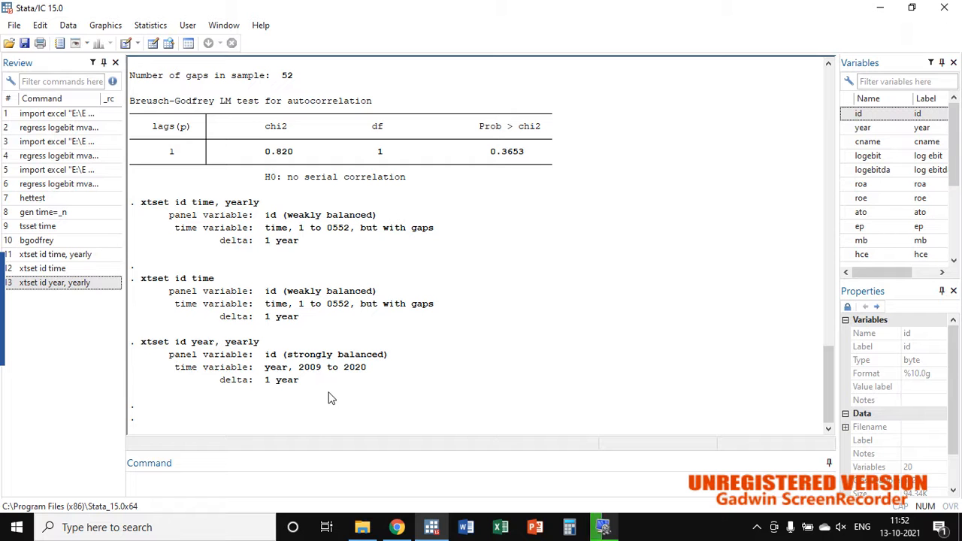
pyautogui.moveTo(191, 343); pyautogui.dragTo(213, 343)
pyautogui.click(212, 342)
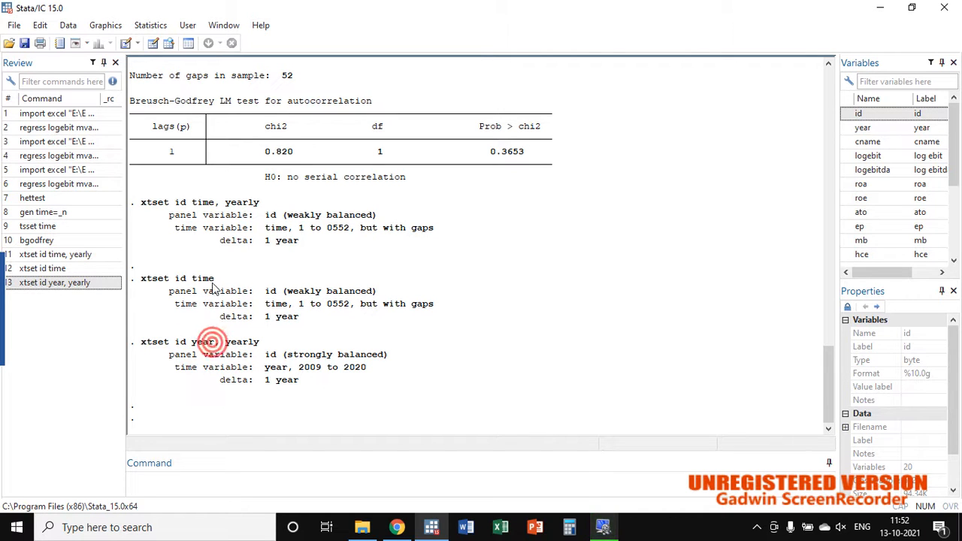
# Step: Compare the panel balance reported for xtset id time with that reported for xtset id year, yearly
pyautogui.moveTo(214, 280); pyautogui.dragTo(186, 281)
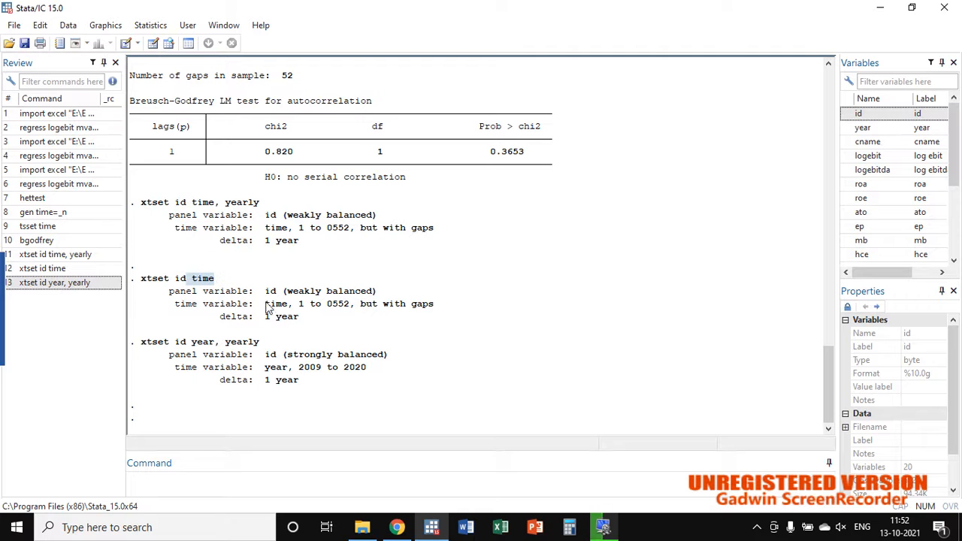
pyautogui.tripleClick(376, 291)
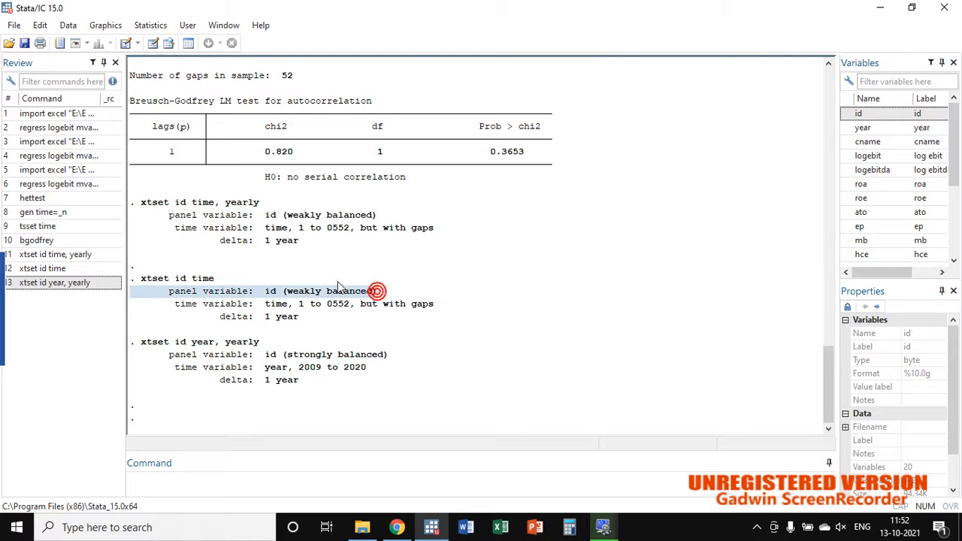
pyautogui.moveTo(376, 291); pyautogui.dragTo(284, 294)
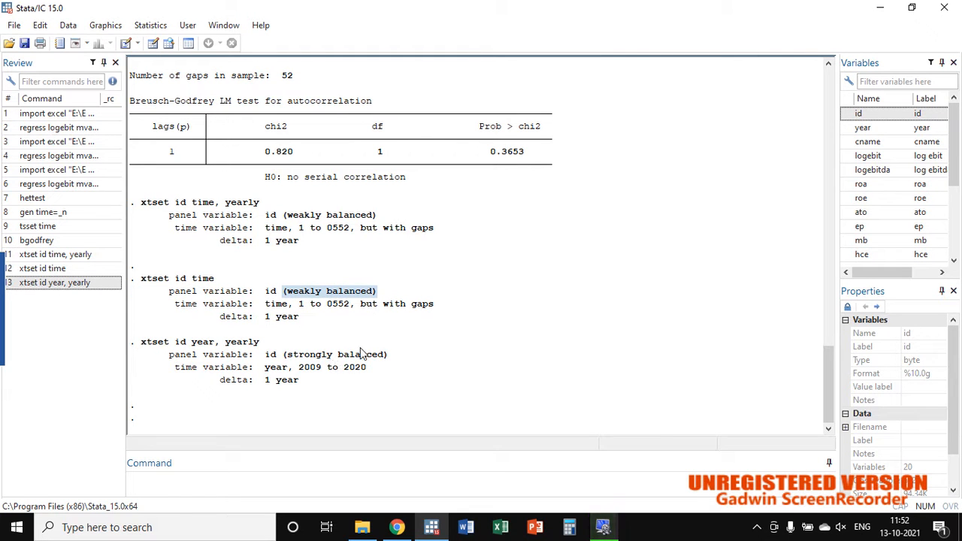
pyautogui.moveTo(391, 355); pyautogui.dragTo(281, 357)
pyautogui.click(280, 357)
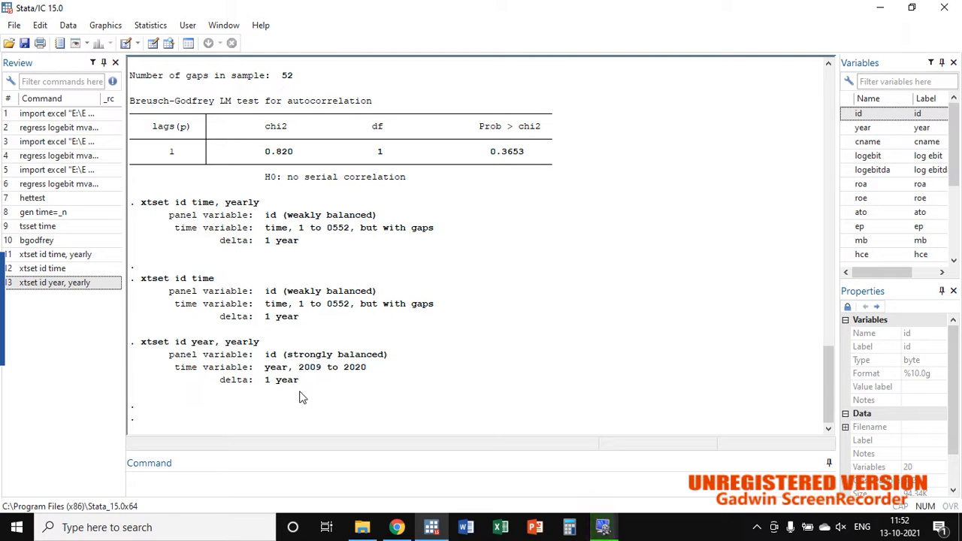
# Step: Run the Wooldridge panel autocorrelation test with xtserial on logebit and mvaic
pyautogui.click(212, 467)
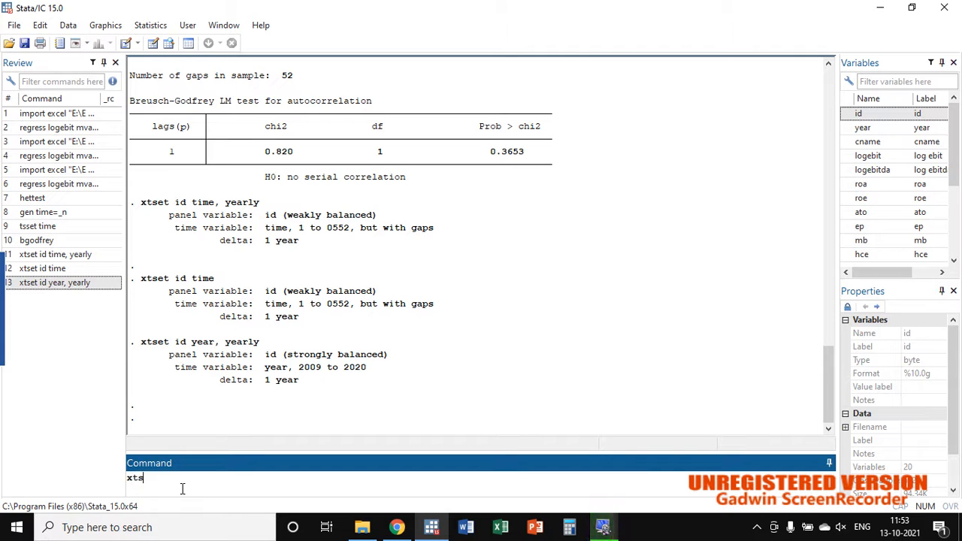
pyautogui.write('erial')
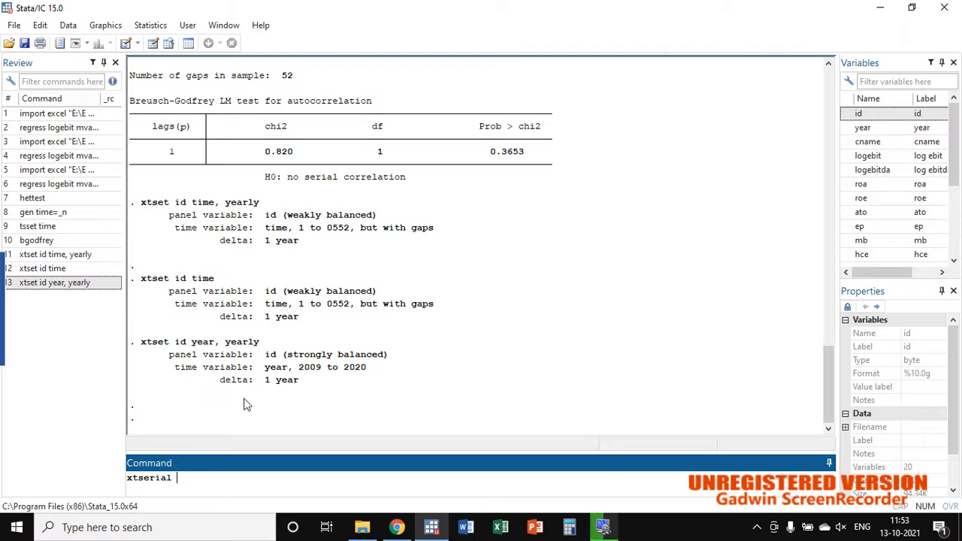
pyautogui.doubleClick(849, 157)
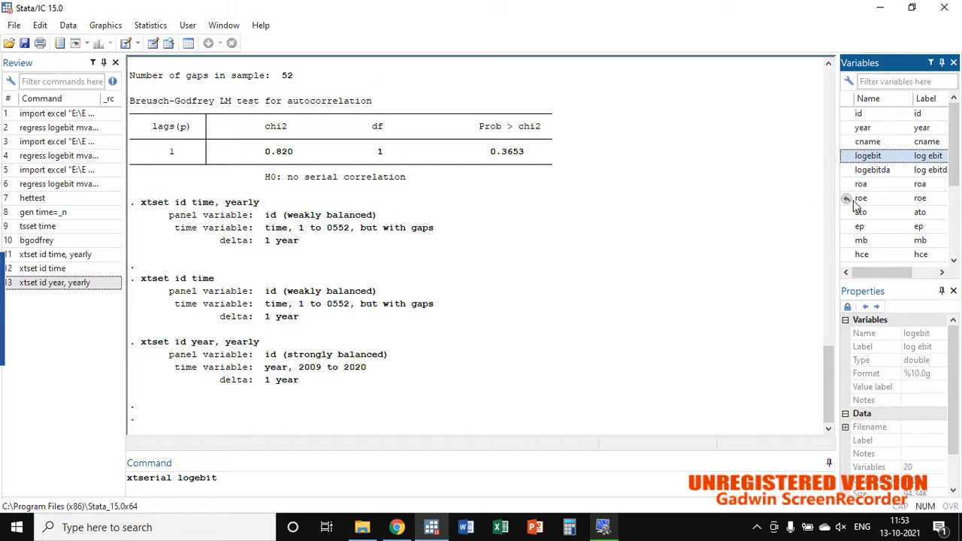
pyautogui.scroll(-3, 861, 211)
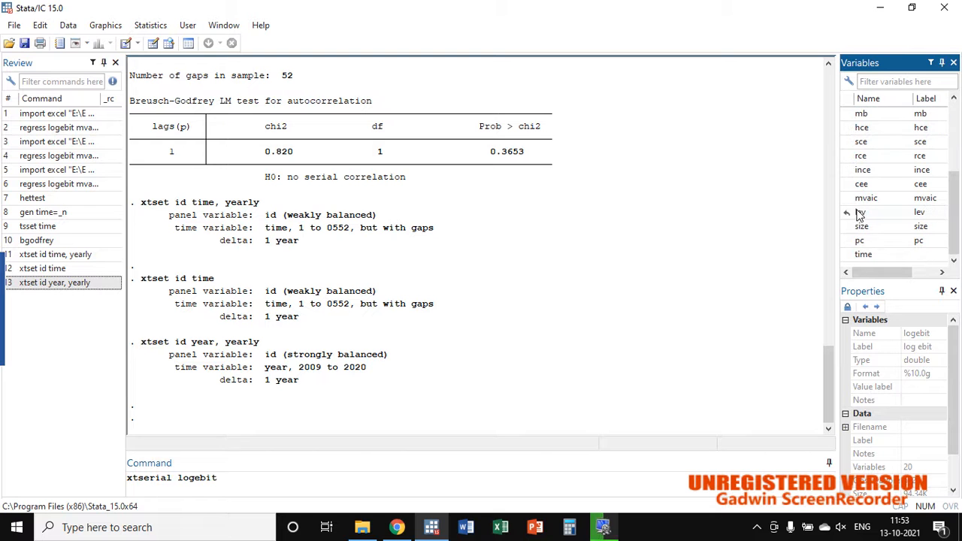
pyautogui.doubleClick(850, 200)
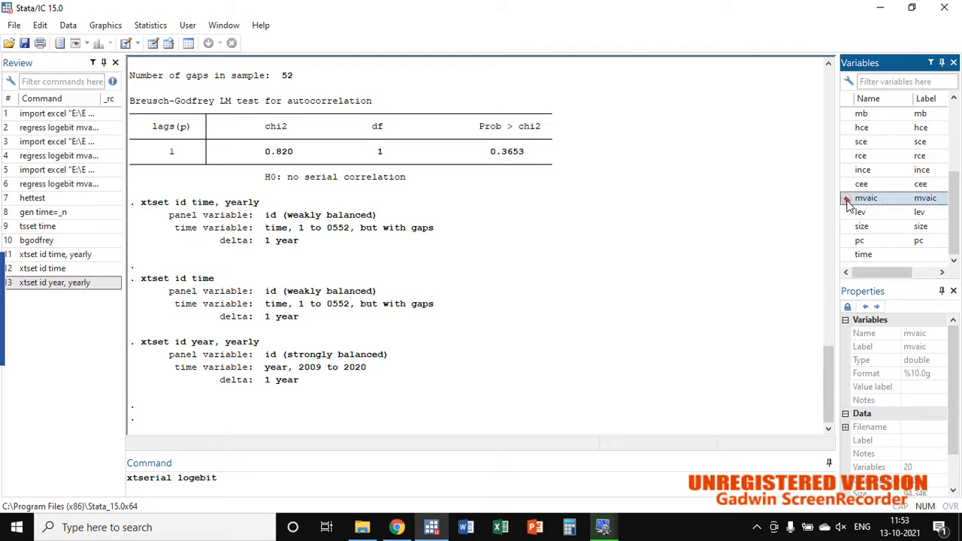
pyautogui.press('Return')
pyautogui.doubleClick(848, 215)
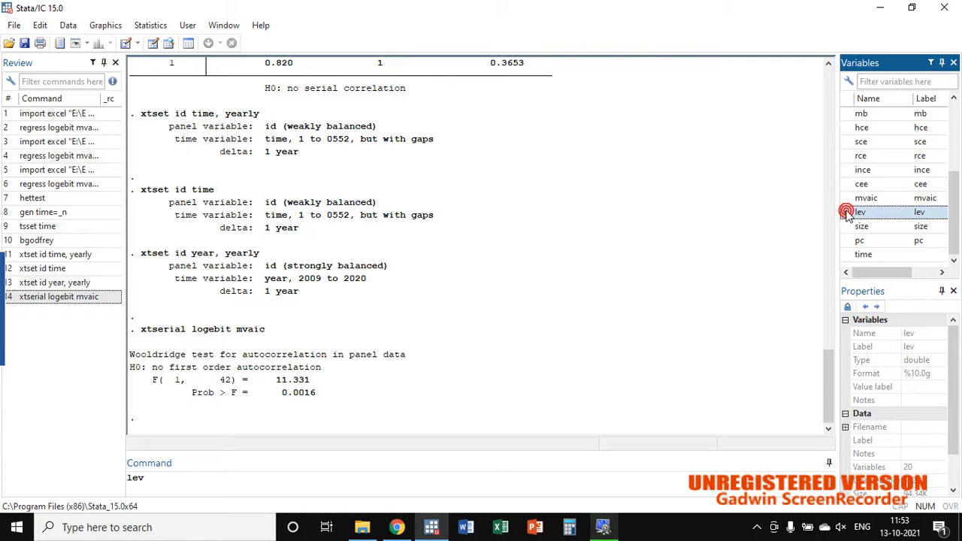
pyautogui.doubleClick(847, 226)
pyautogui.doubleClick(848, 241)
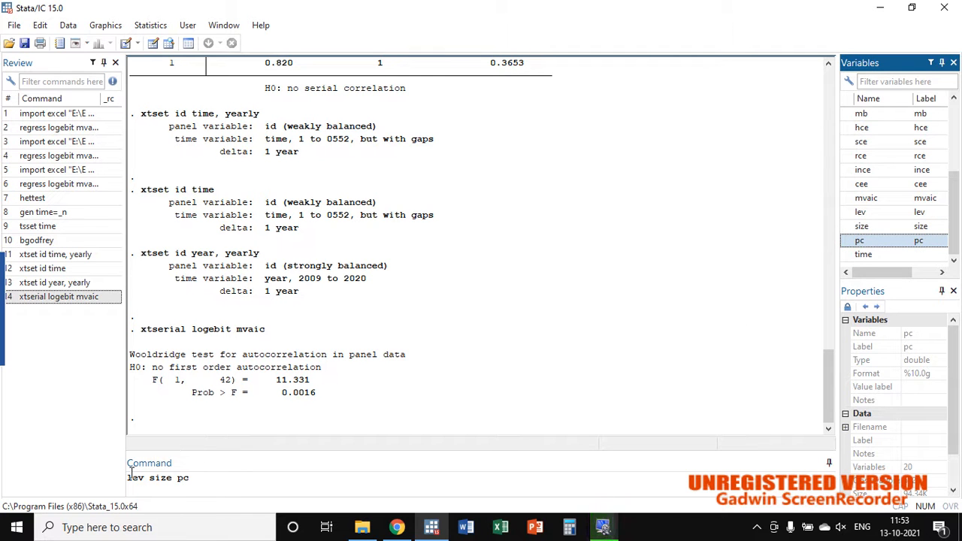
# Step: Rerun the xtserial test of logebit and mvaic with lev, size and pc added, and examine its F and Prob > F values
pyautogui.click(85, 301)
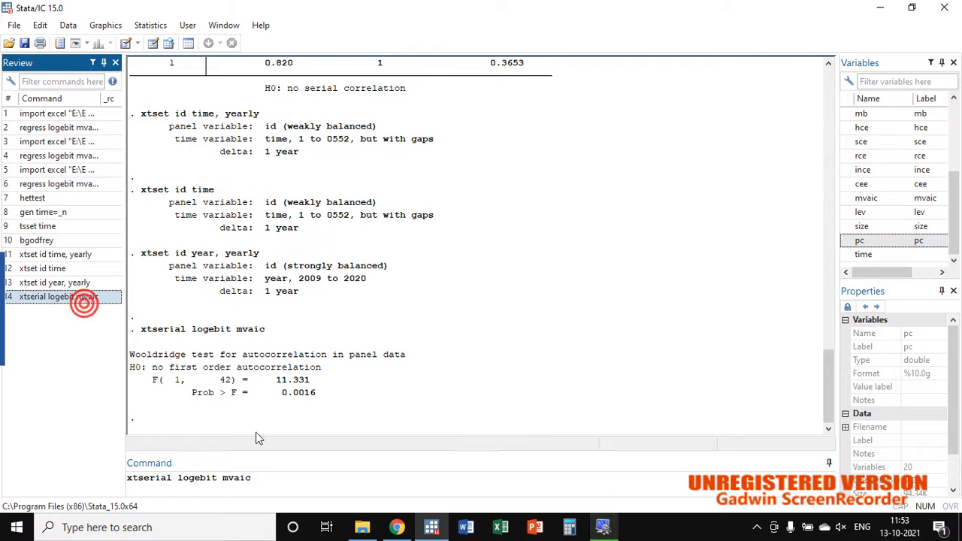
pyautogui.click(257, 474)
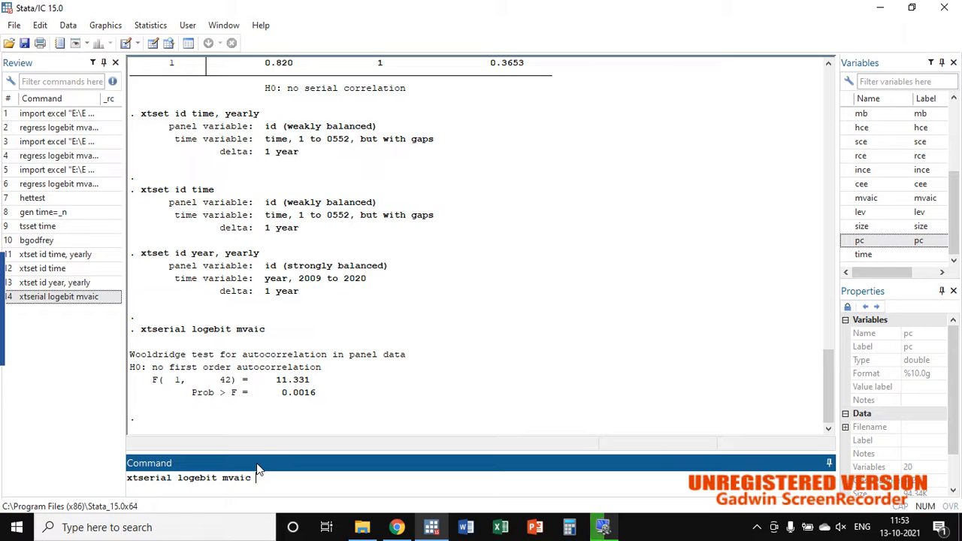
pyautogui.doubleClick(850, 213)
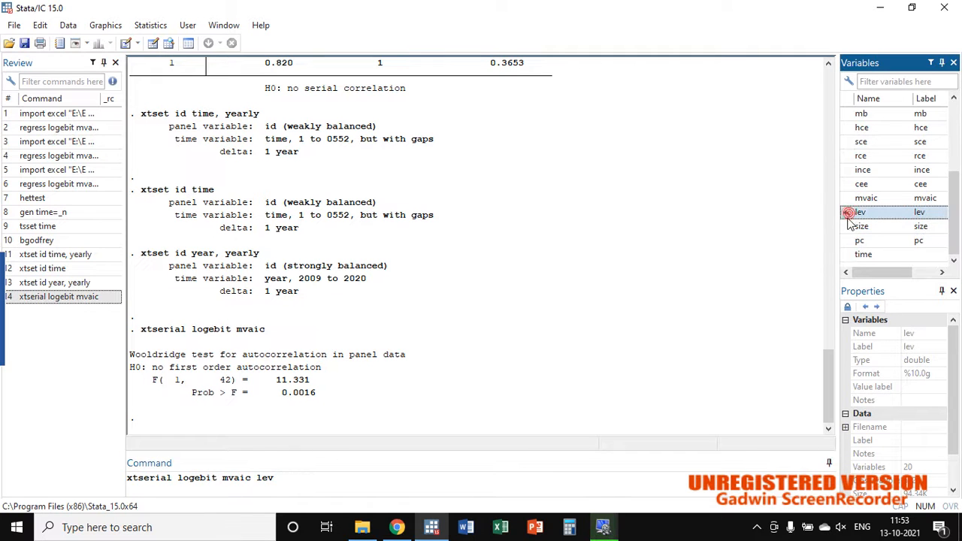
pyautogui.doubleClick(854, 226)
pyautogui.click(848, 241)
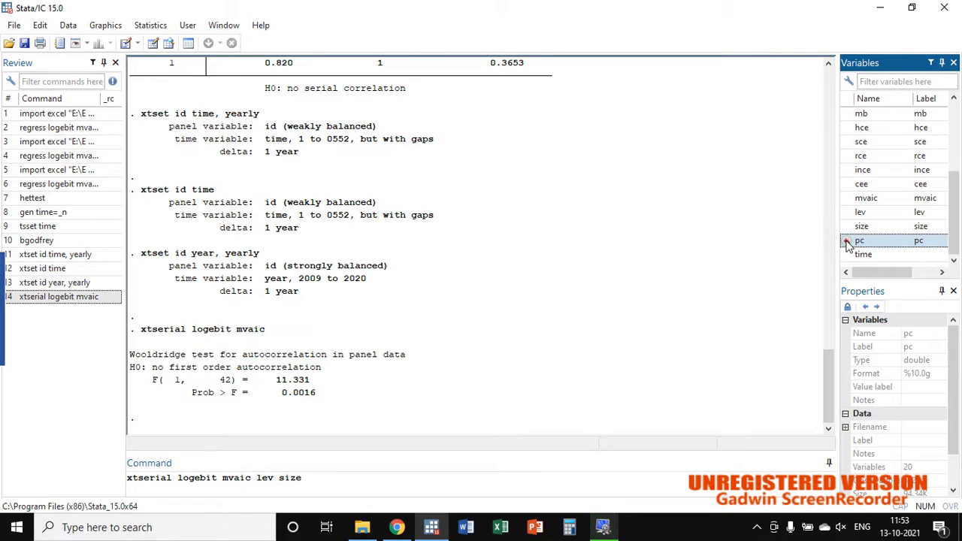
pyautogui.doubleClick(849, 241)
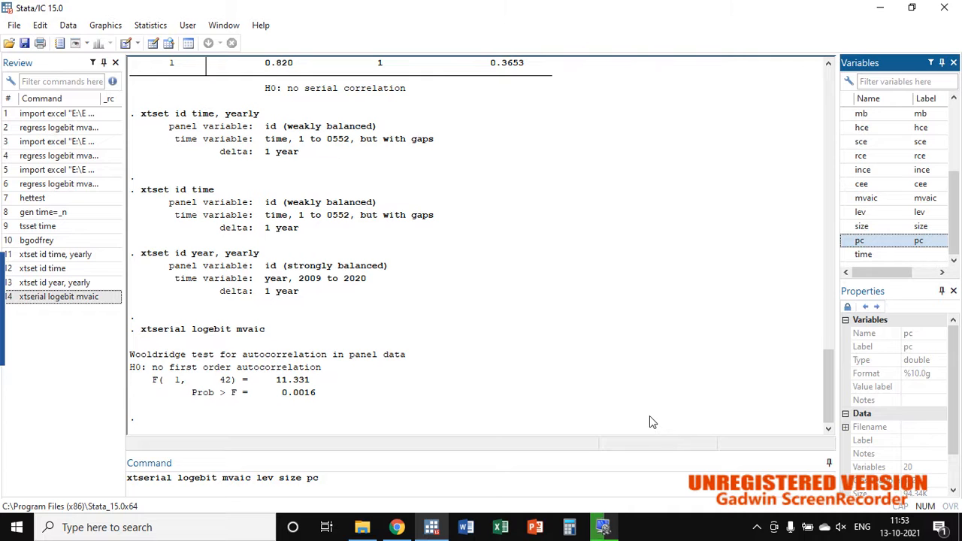
pyautogui.press('Return')
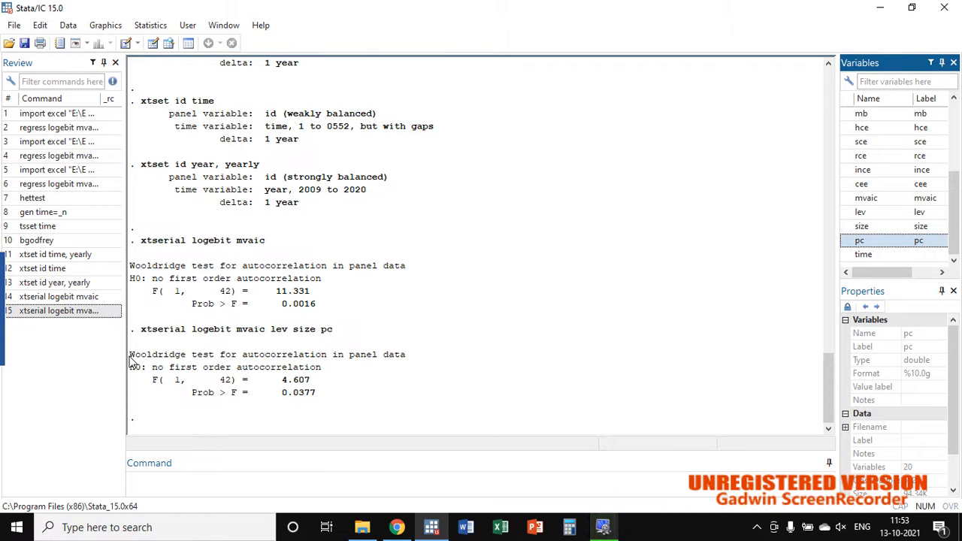
pyautogui.moveTo(129, 355); pyautogui.dragTo(414, 364)
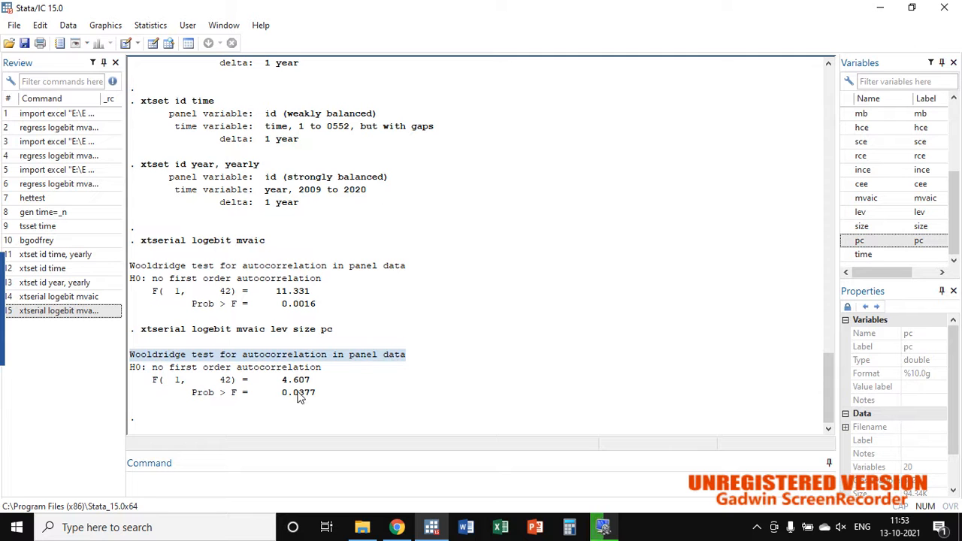
pyautogui.click(279, 382)
pyautogui.doubleClick(279, 382)
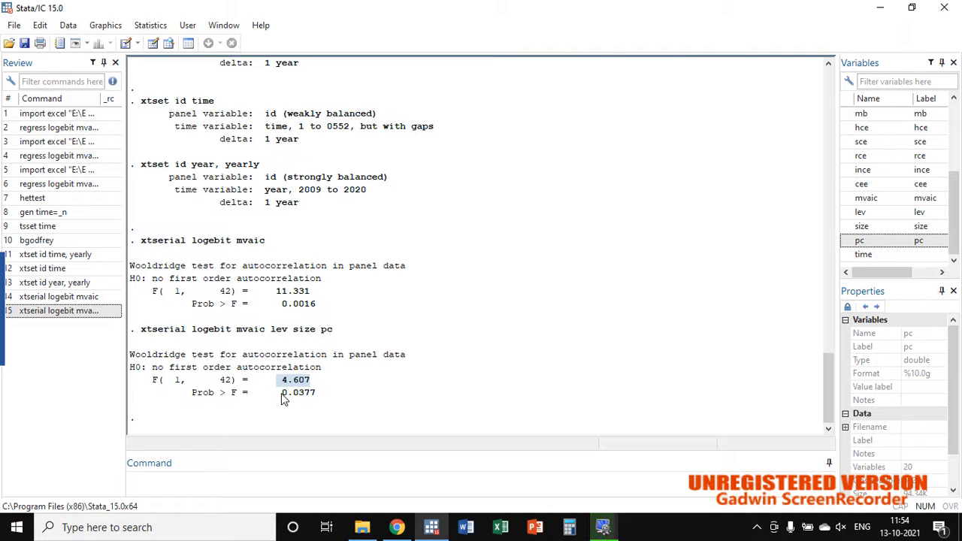
pyautogui.doubleClick(281, 394)
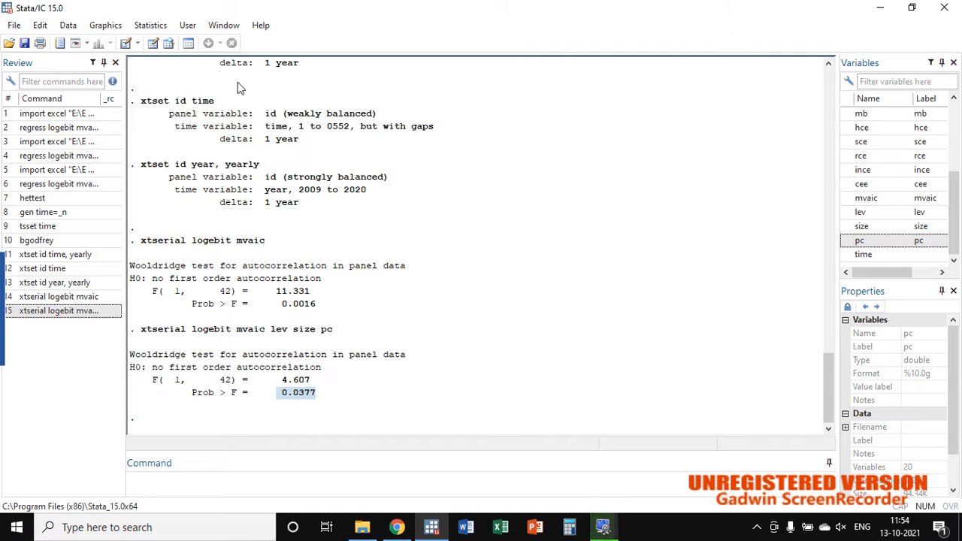
# Step: Set up a linear panel regression (xtreg) with logebit as dependent variable and mvaic, lev, size and pc as independent variables
pyautogui.click(142, 25)
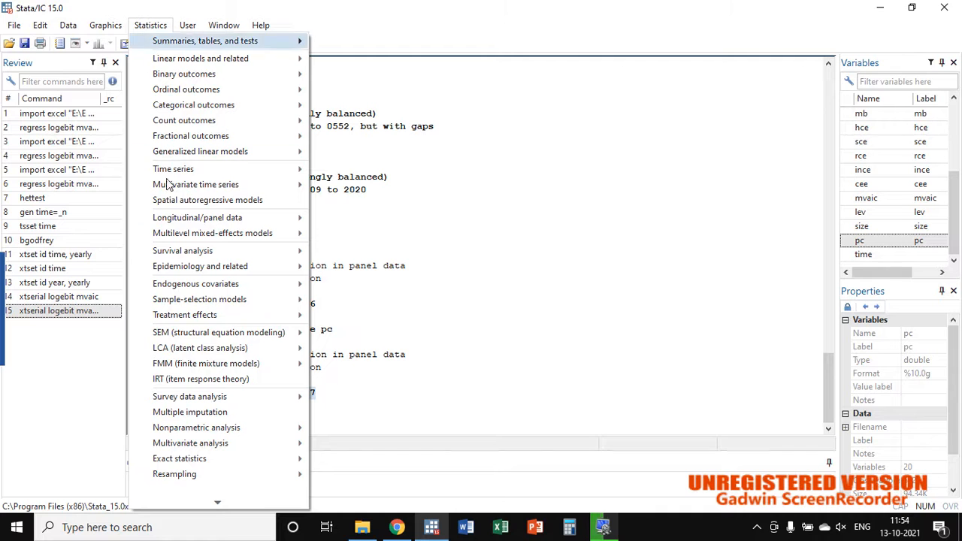
pyautogui.click(193, 218)
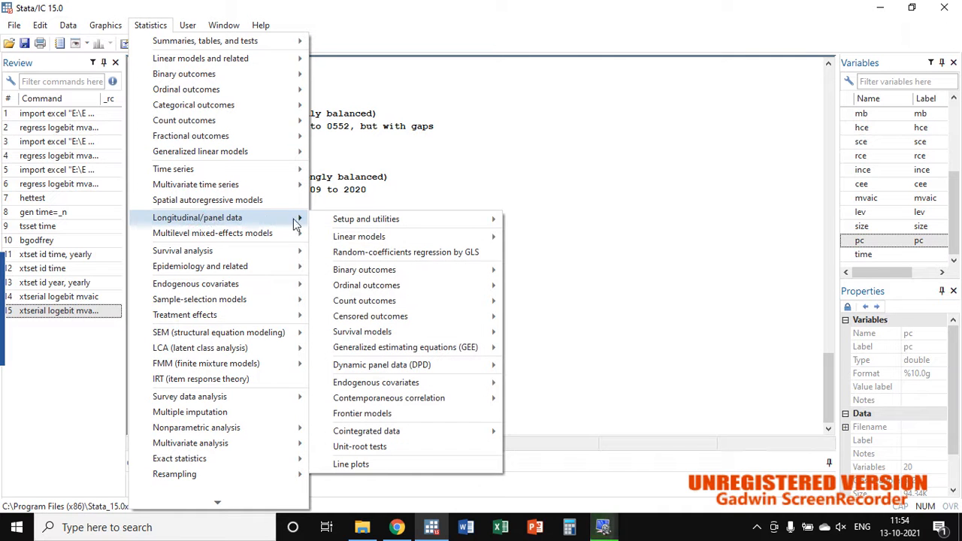
pyautogui.click(394, 238)
pyautogui.click(558, 239)
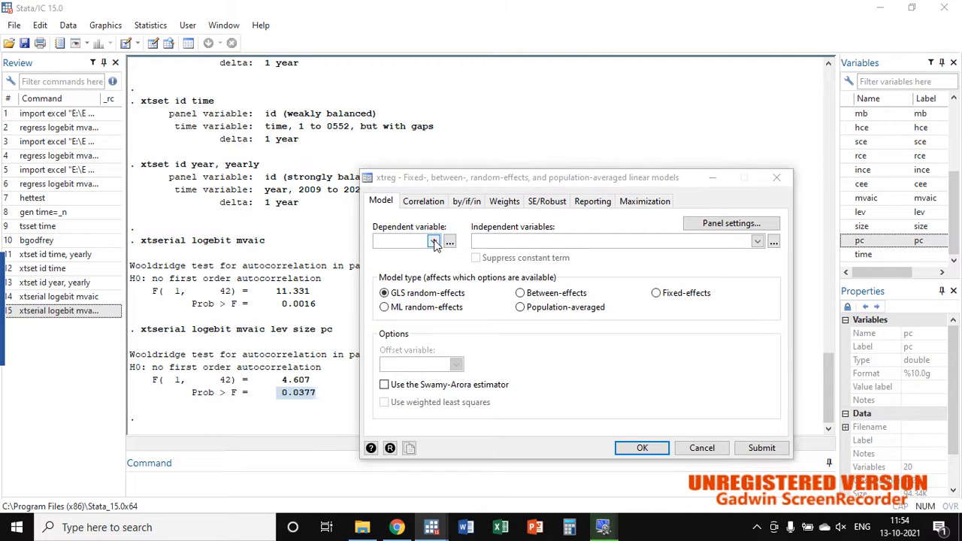
pyautogui.click(433, 241)
pyautogui.click(408, 280)
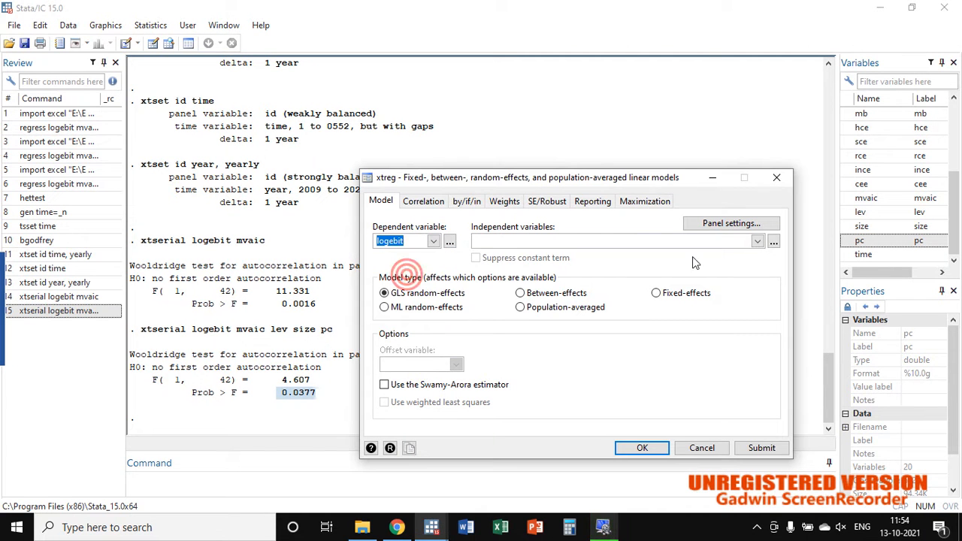
pyautogui.click(757, 240)
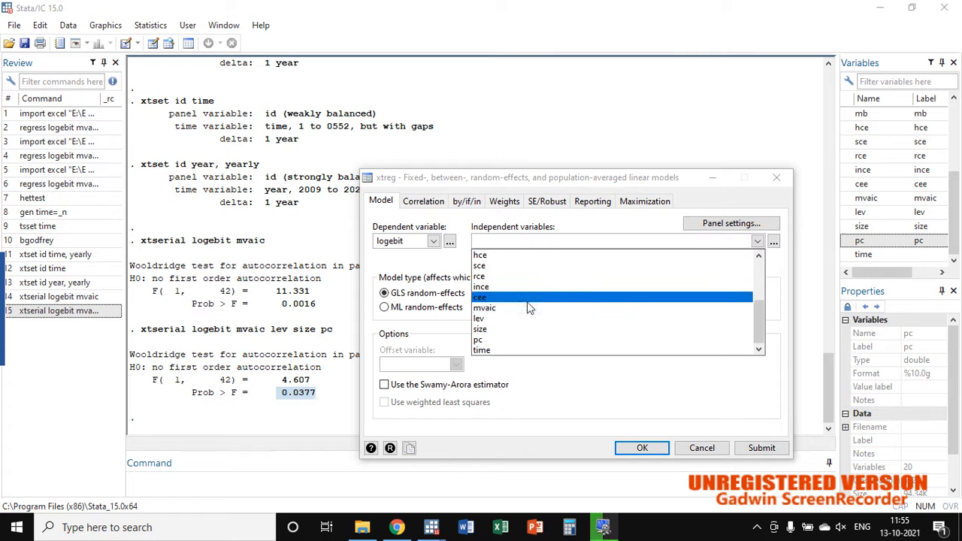
pyautogui.click(496, 308)
pyautogui.click(500, 319)
pyautogui.click(500, 329)
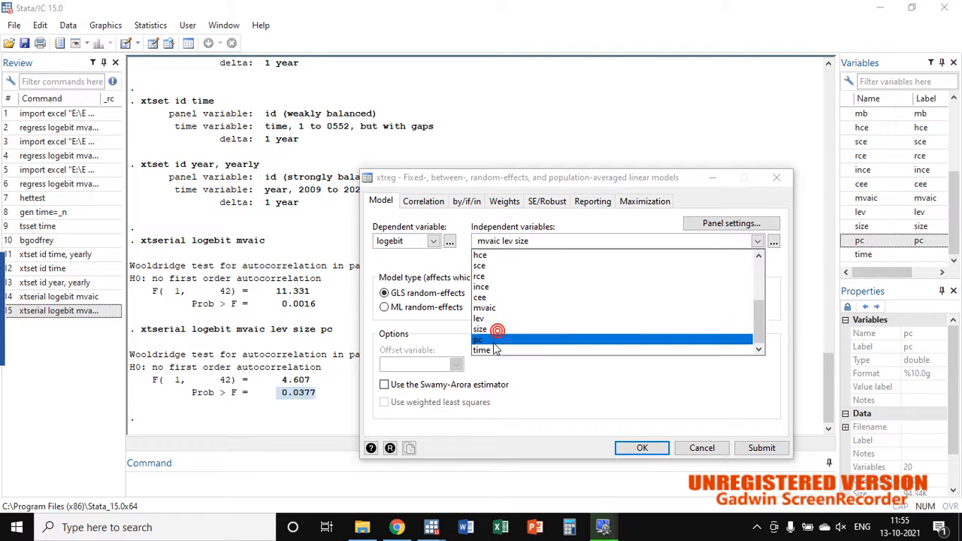
pyautogui.click(489, 340)
pyautogui.click(531, 385)
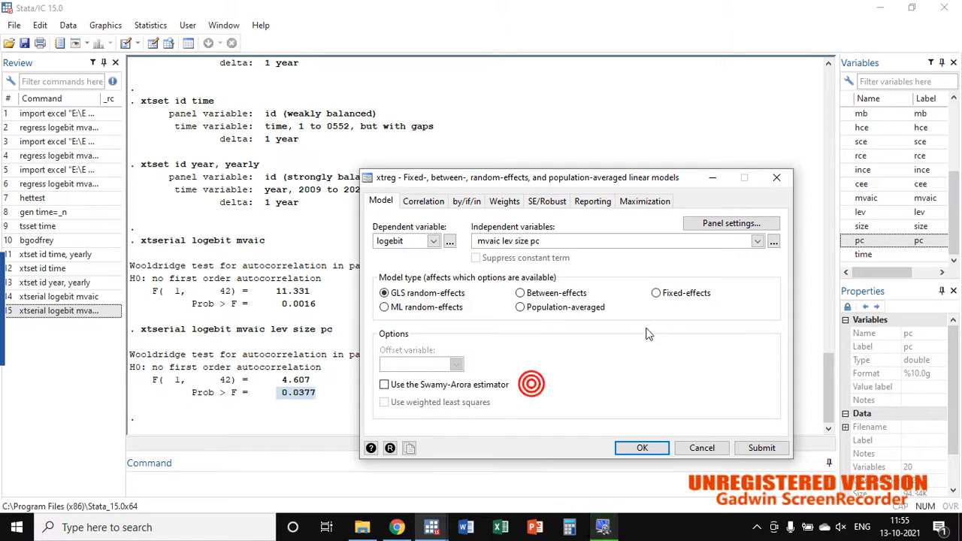
# Step: Run the panel regression as a fixed-effects model and examine its F, Prob > F and within R-sq values
pyautogui.click(655, 294)
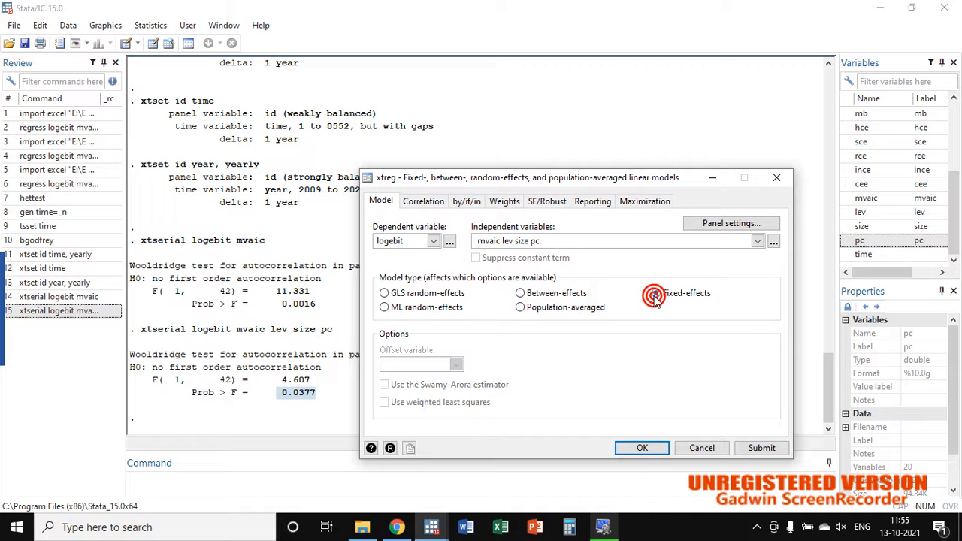
pyautogui.click(385, 294)
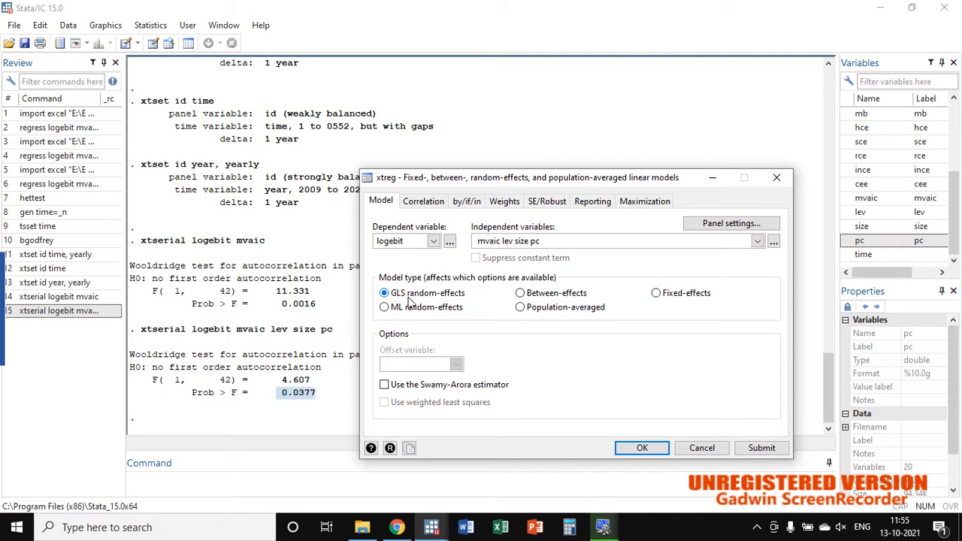
pyautogui.click(395, 294)
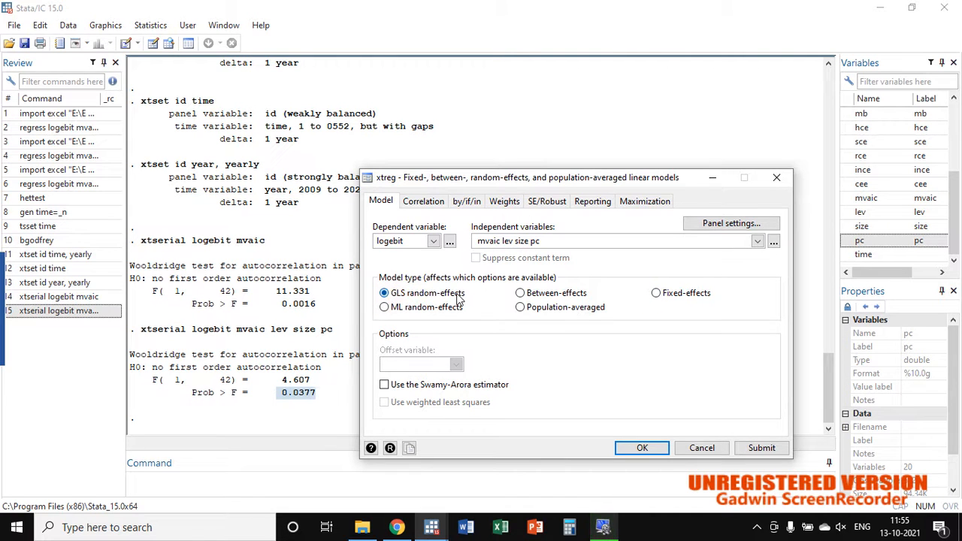
pyautogui.click(656, 296)
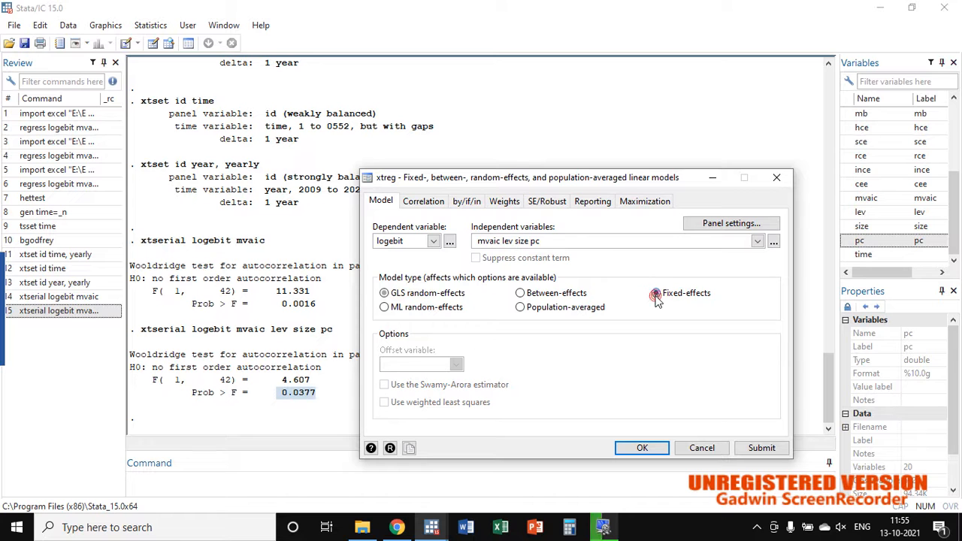
pyautogui.click(643, 449)
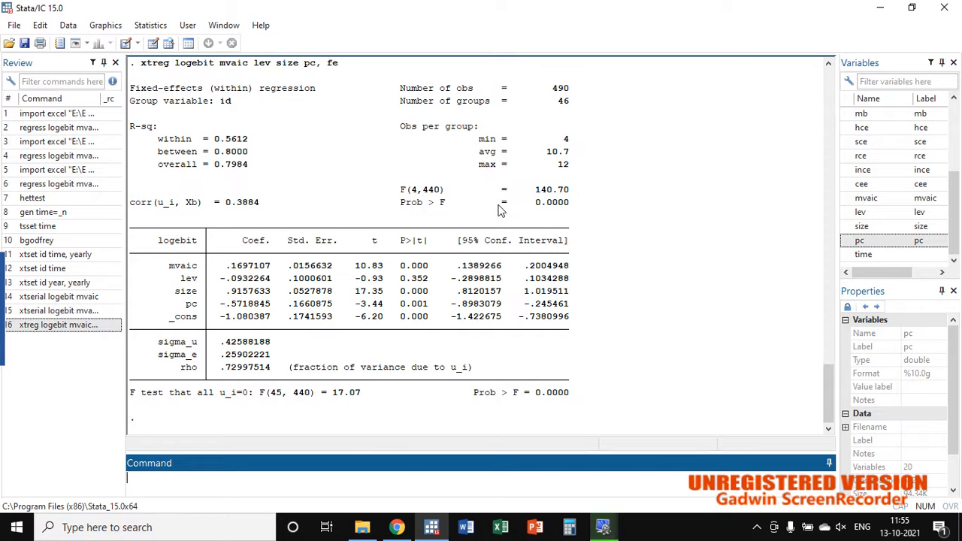
pyautogui.moveTo(535, 202); pyautogui.dragTo(560, 190)
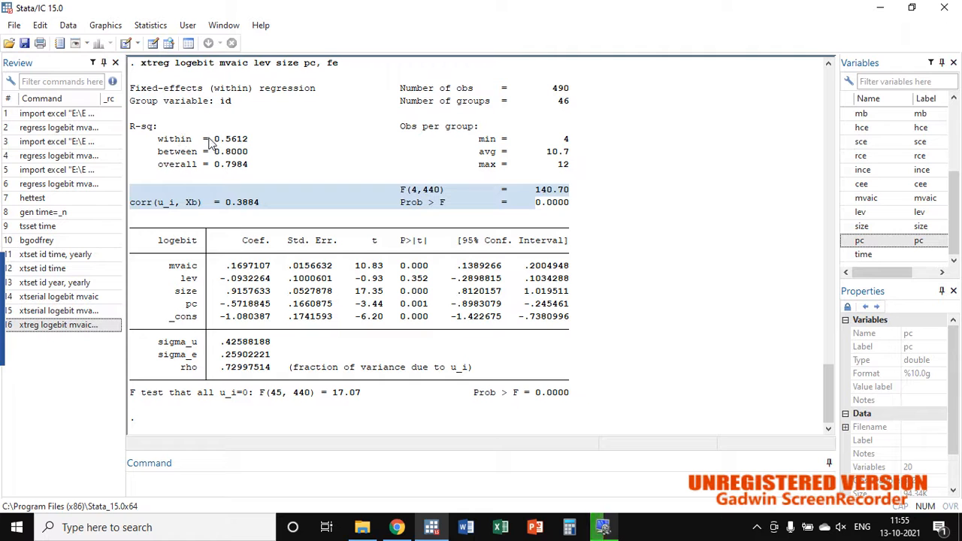
pyautogui.moveTo(215, 140); pyautogui.dragTo(261, 150)
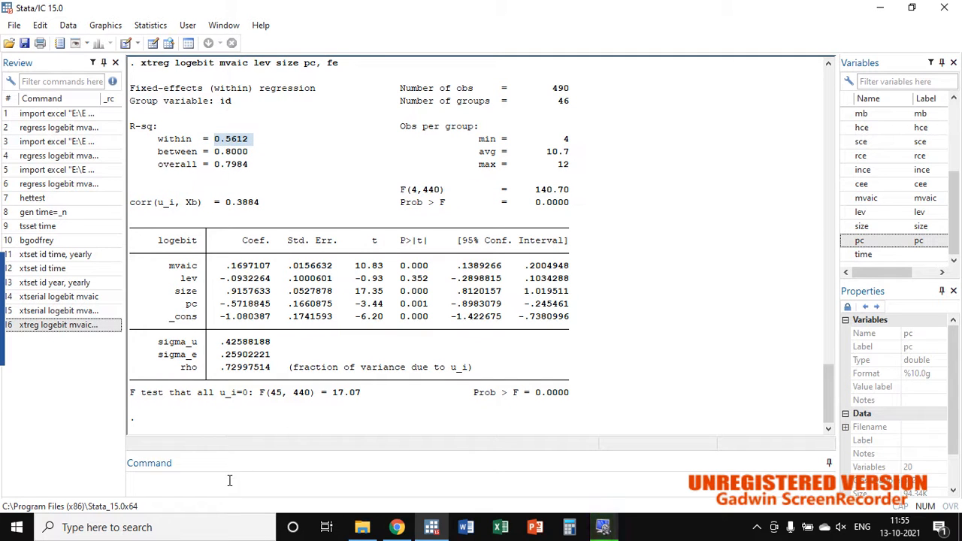
# Step: Recall and rerun the fixed-effects xtreg regression of logebit on mvaic, lev, size and pc
pyautogui.click(177, 482)
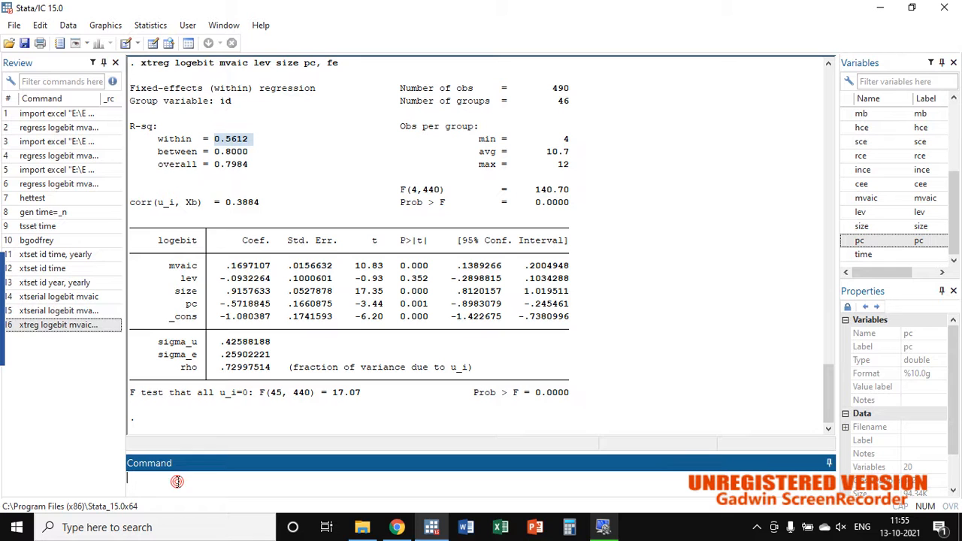
pyautogui.click(90, 328)
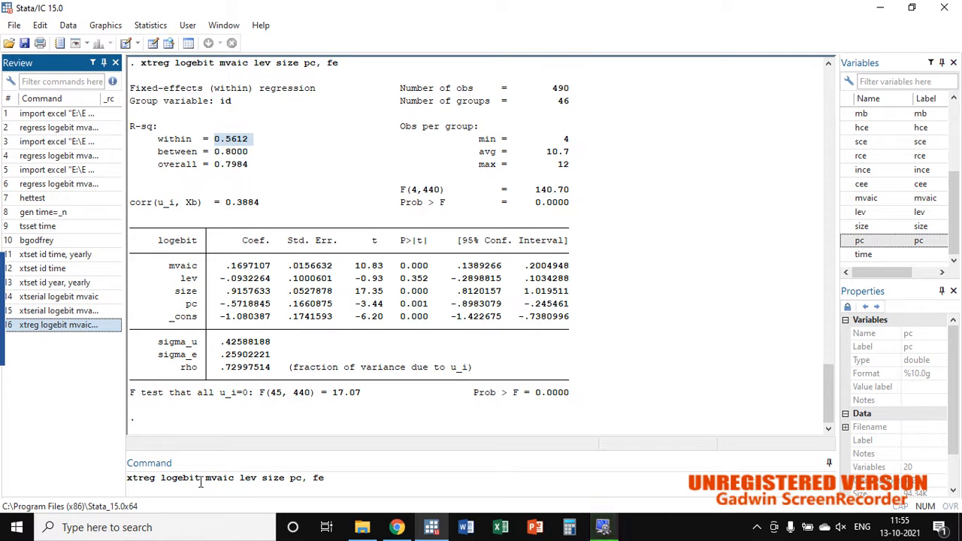
pyautogui.moveTo(203, 481); pyautogui.dragTo(300, 481)
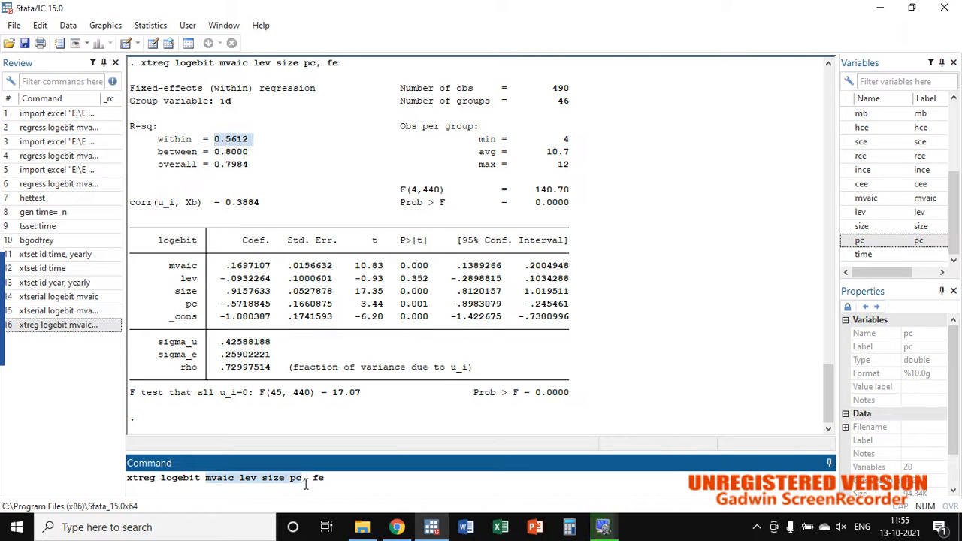
pyautogui.click(304, 482)
pyautogui.click(317, 480)
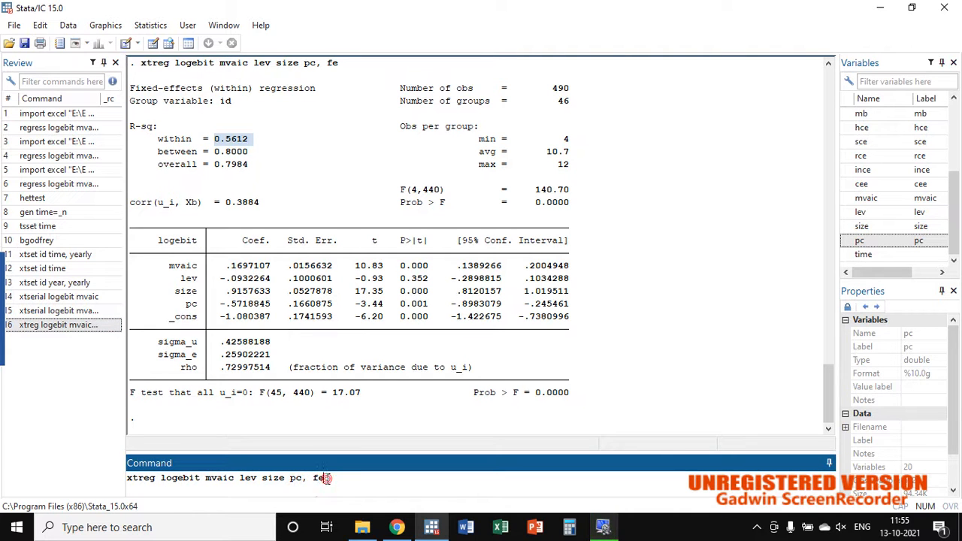
pyautogui.click(334, 479)
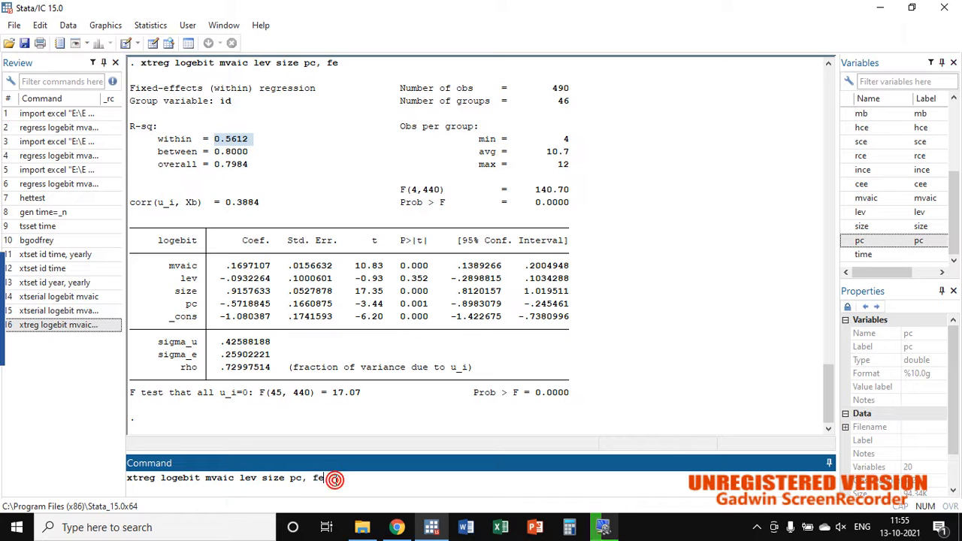
pyautogui.click(329, 482)
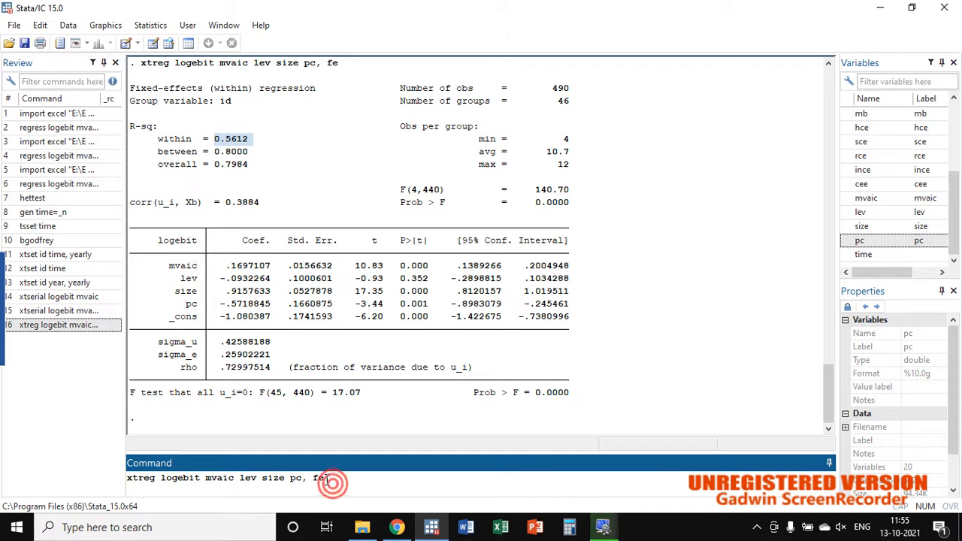
pyautogui.press('Return')
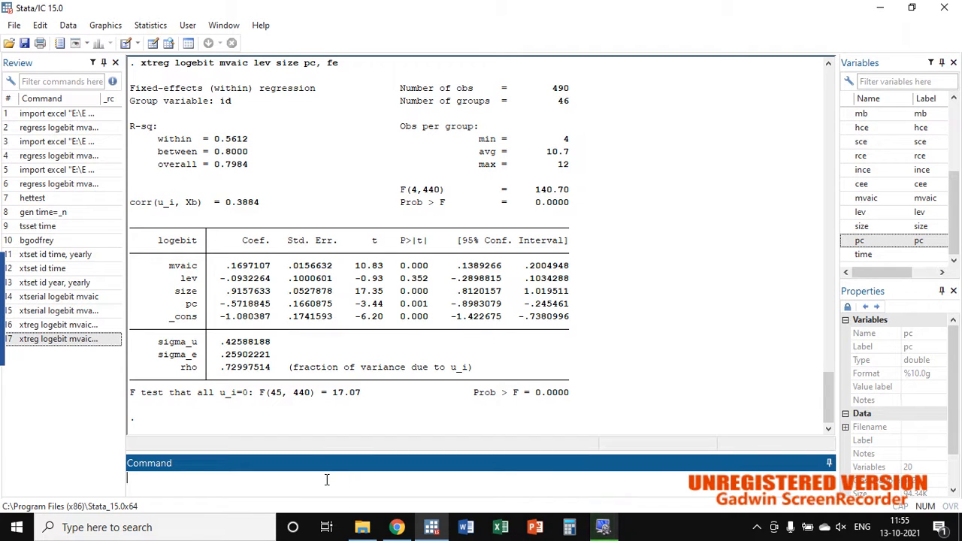
# Step: Store the current fixed-effects estimates in memory under the name fixed, using the postestimation commands
pyautogui.click(161, 479)
pyautogui.click(154, 26)
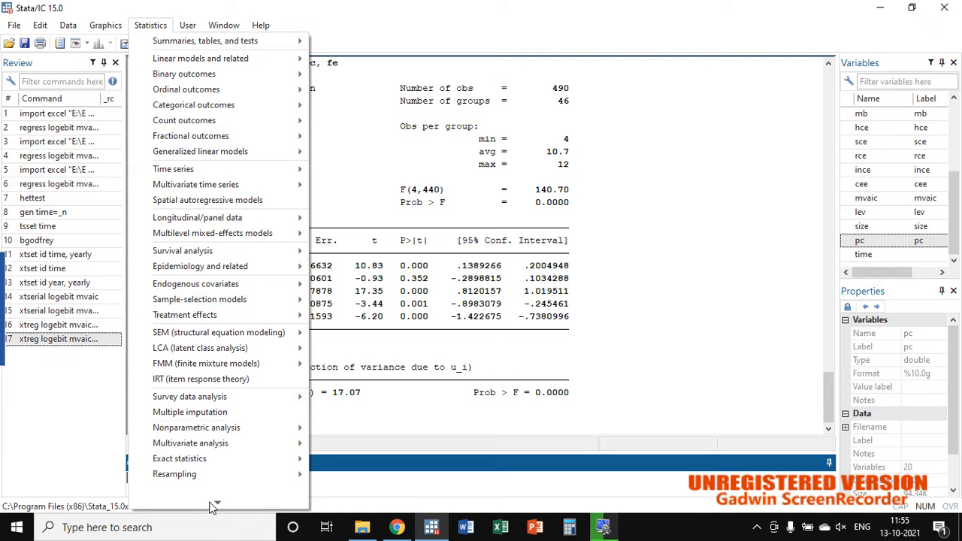
pyautogui.moveTo(217, 504)
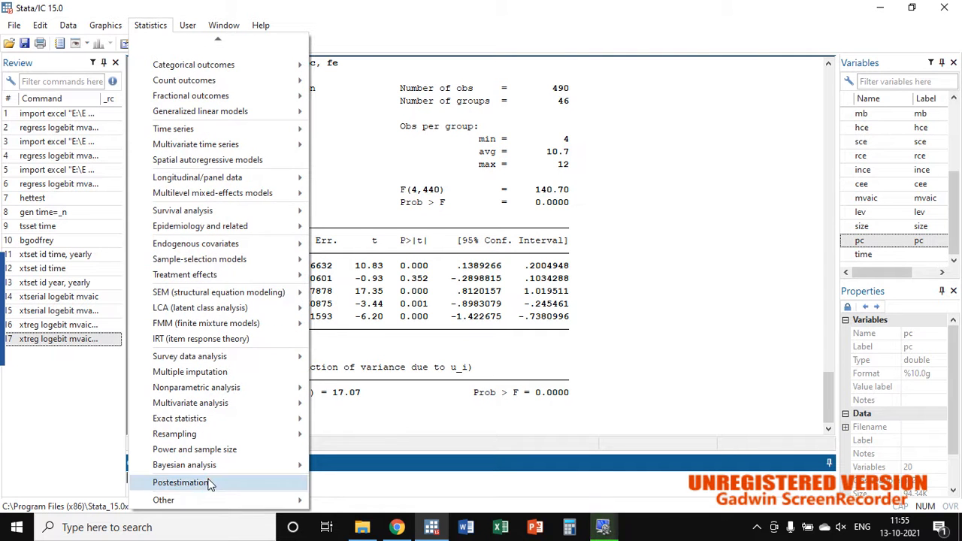
pyautogui.click(209, 480)
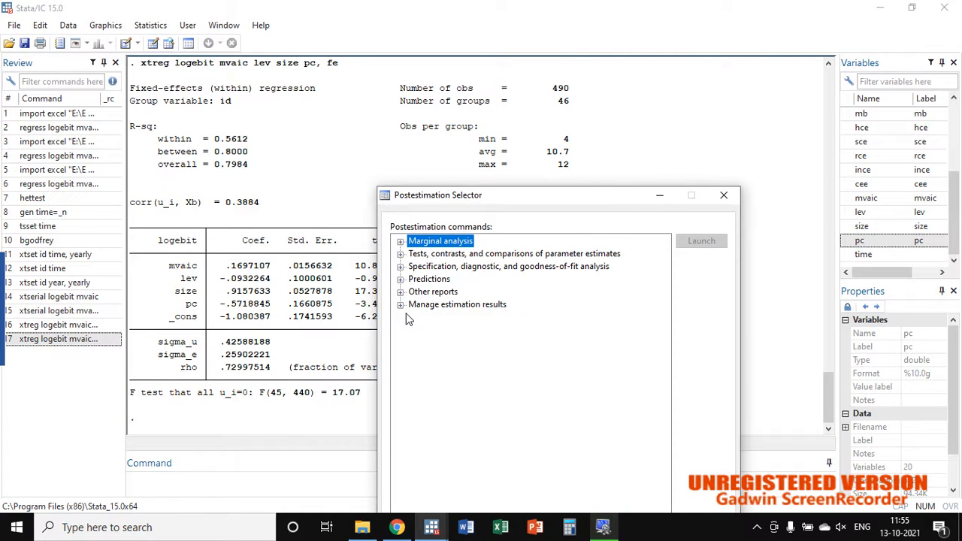
pyautogui.doubleClick(423, 306)
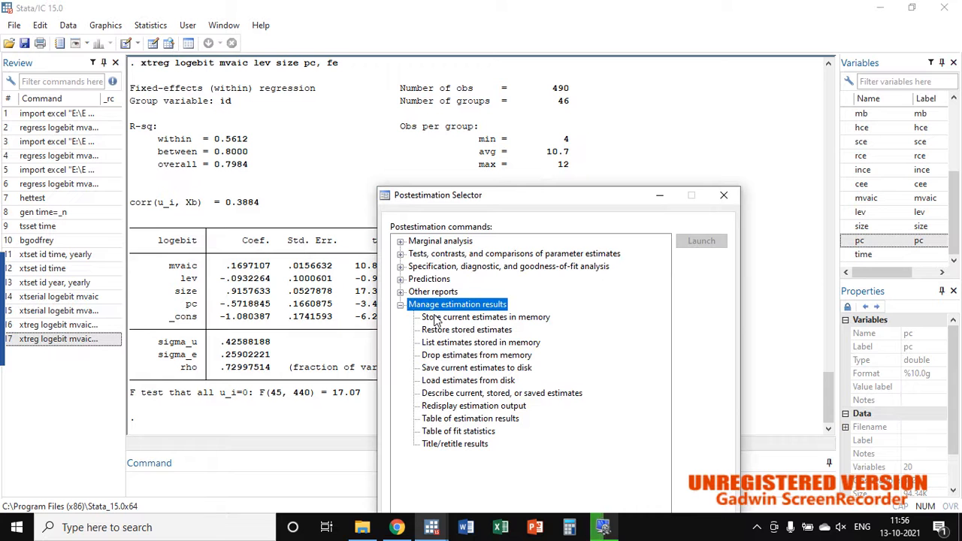
pyautogui.click(436, 319)
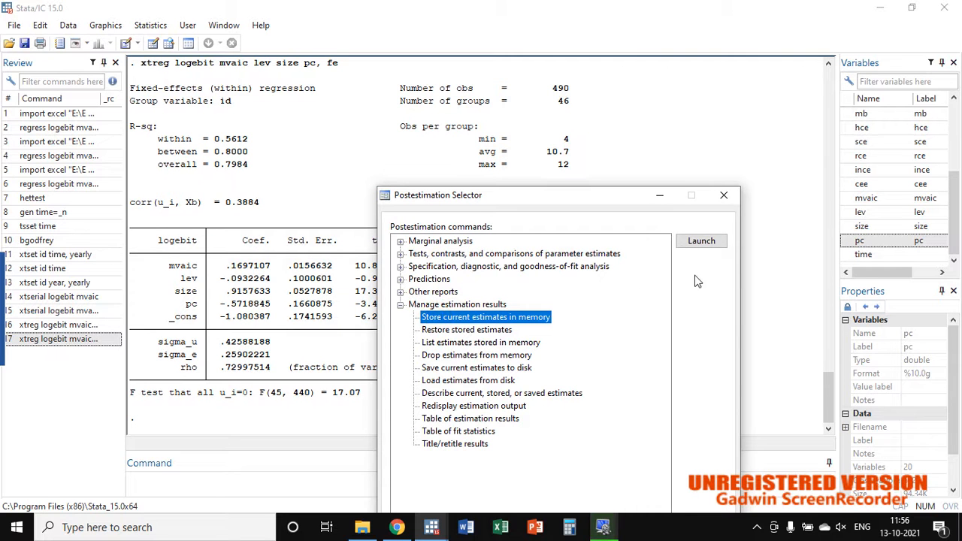
pyautogui.click(702, 241)
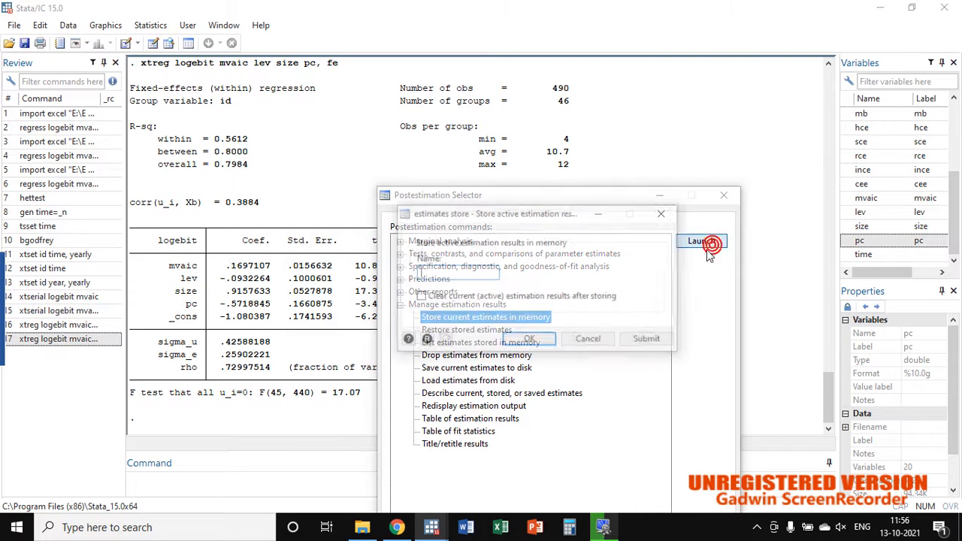
pyautogui.click(492, 275)
pyautogui.write('f')
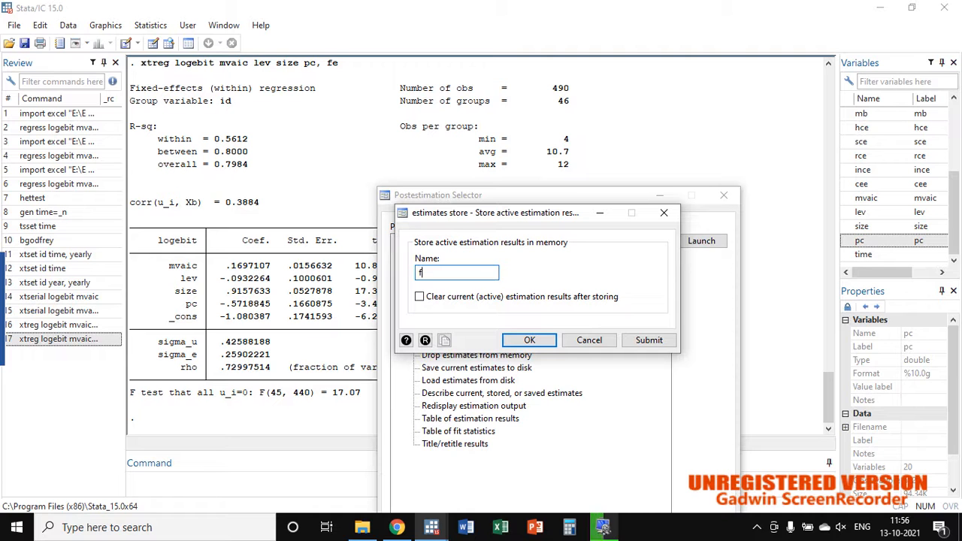
pyautogui.write('ixed')
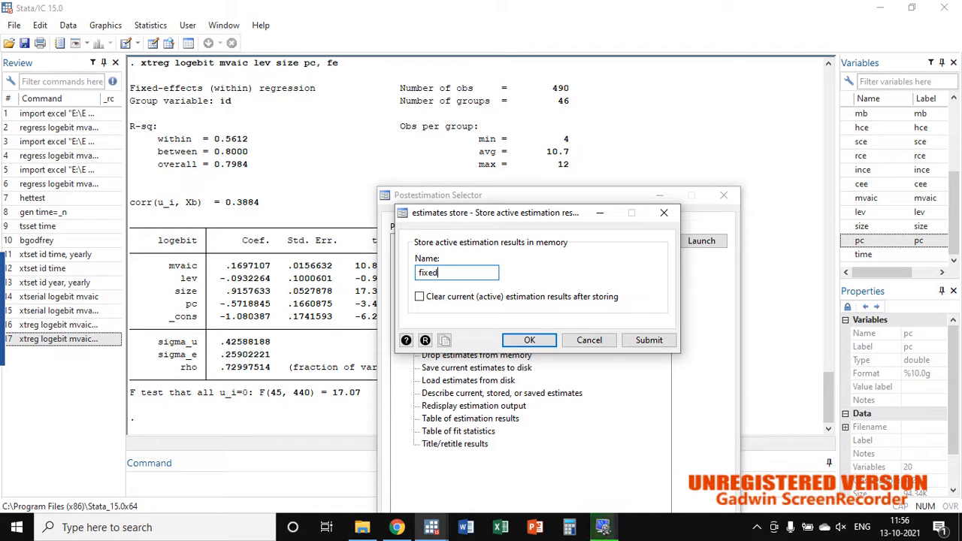
pyautogui.press('Return')
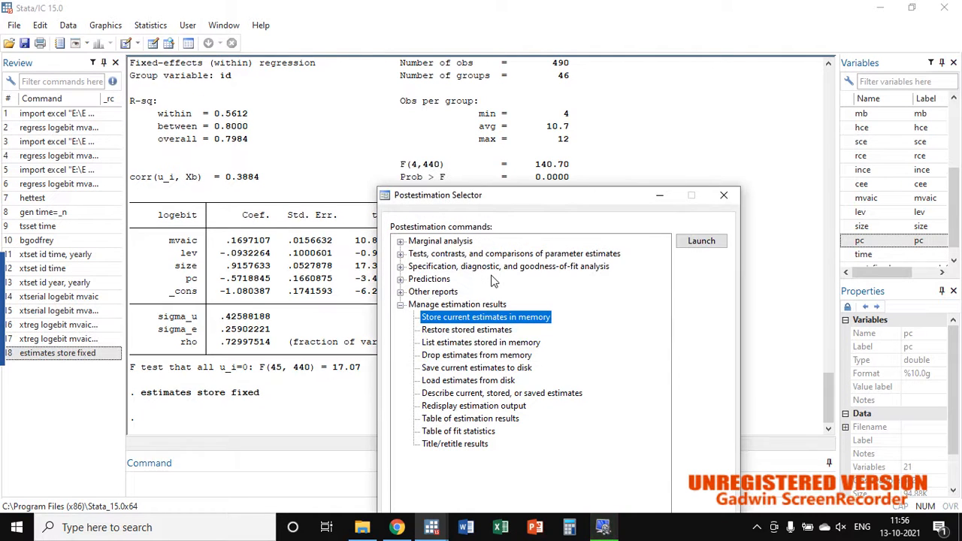
pyautogui.click(724, 195)
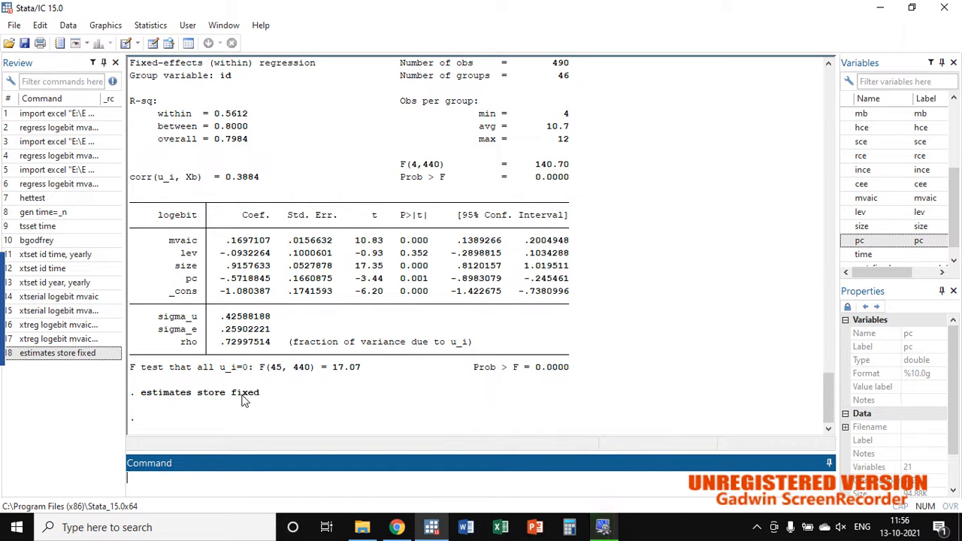
# Step: Recall the fixed-effects xtreg command for editing, and review its variables and the earlier xtserial test with lev, size and pc
pyautogui.click(241, 394)
pyautogui.click(194, 476)
pyautogui.click(75, 339)
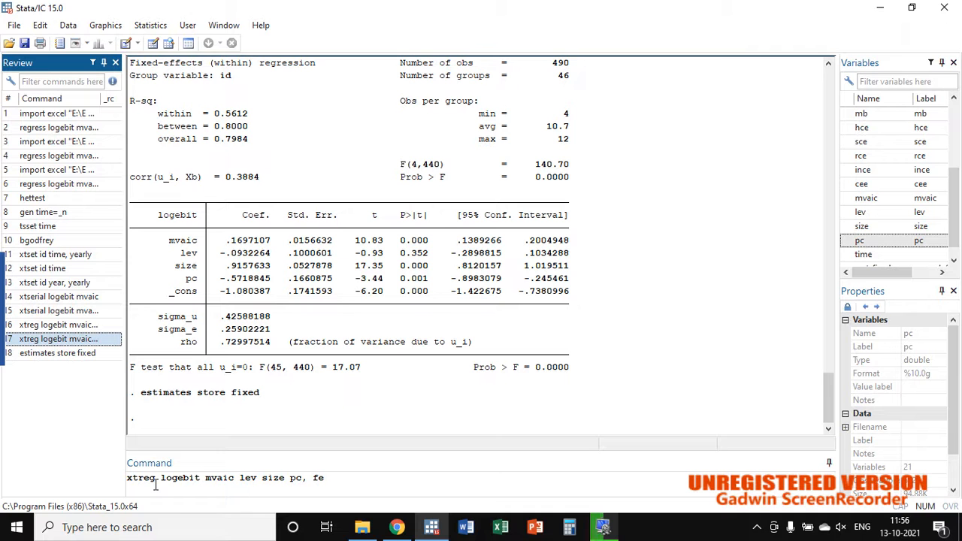
pyautogui.scroll(10, 232, 399)
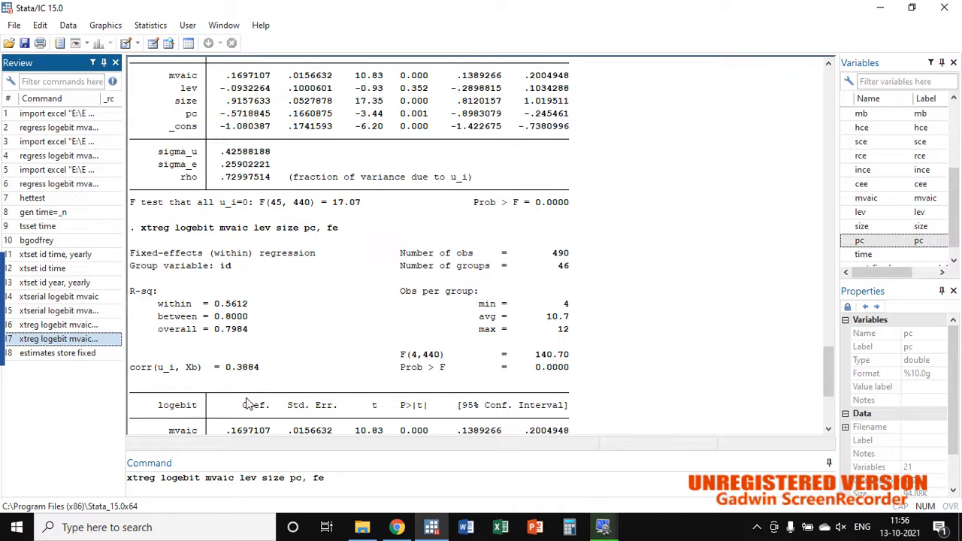
pyautogui.scroll(4, 188, 286)
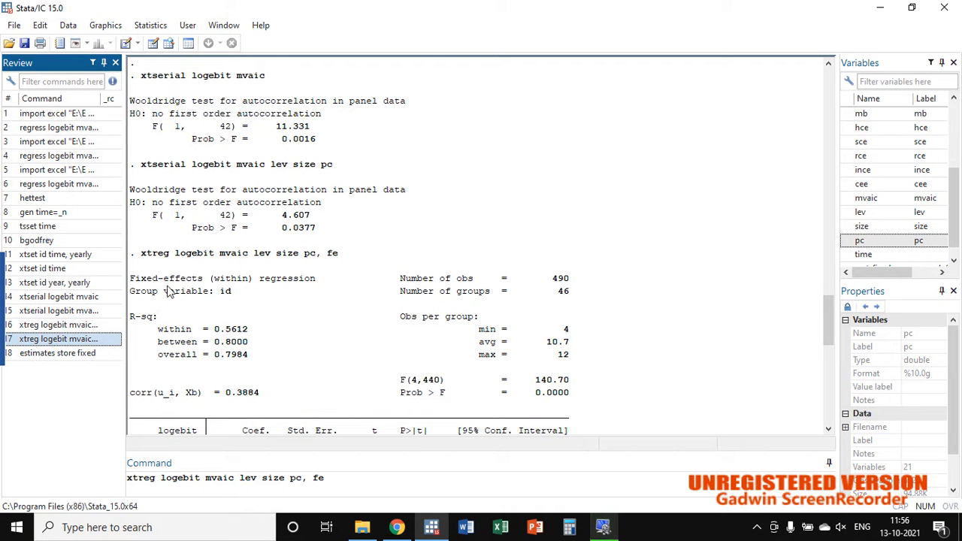
pyautogui.click(151, 165)
pyautogui.moveTo(148, 165); pyautogui.dragTo(142, 164)
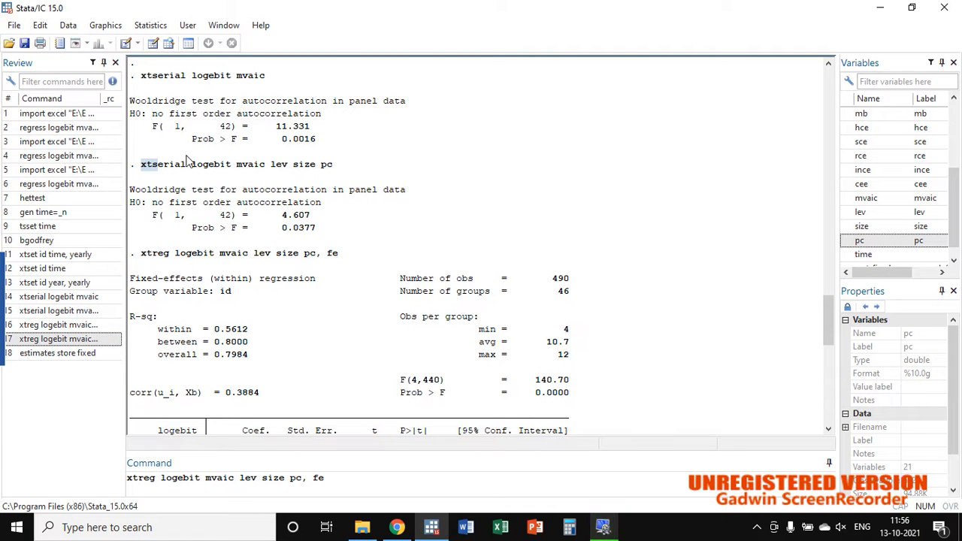
pyautogui.scroll(-5, 296, 331)
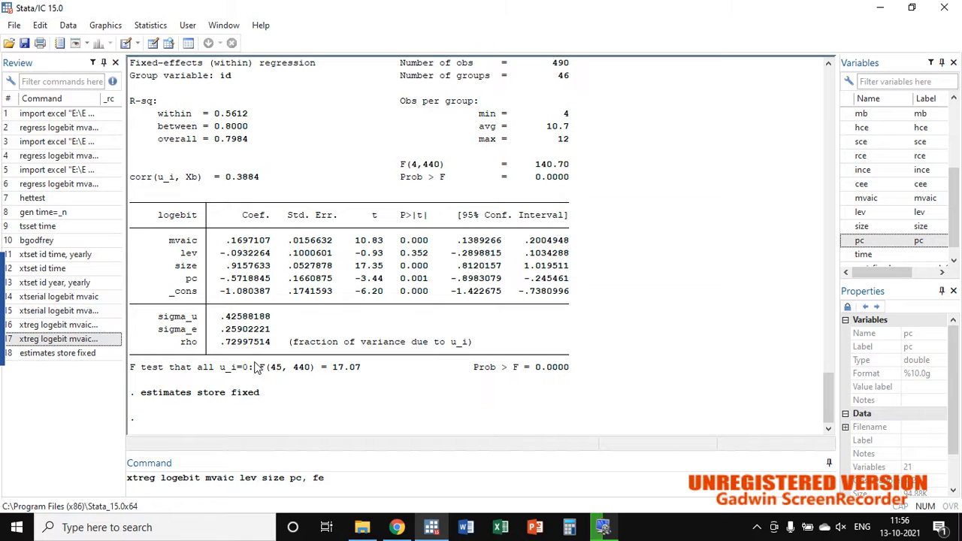
pyautogui.click(140, 478)
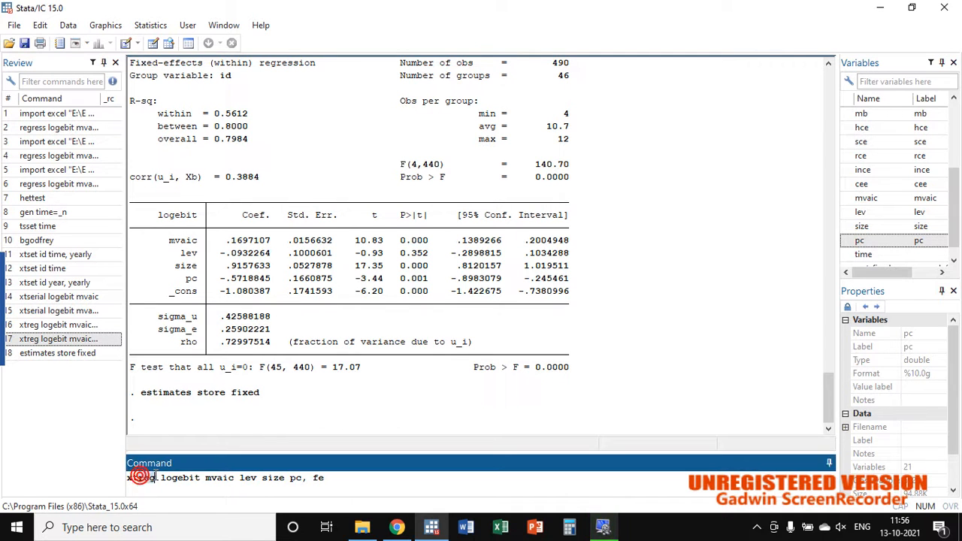
pyautogui.doubleClick(139, 478)
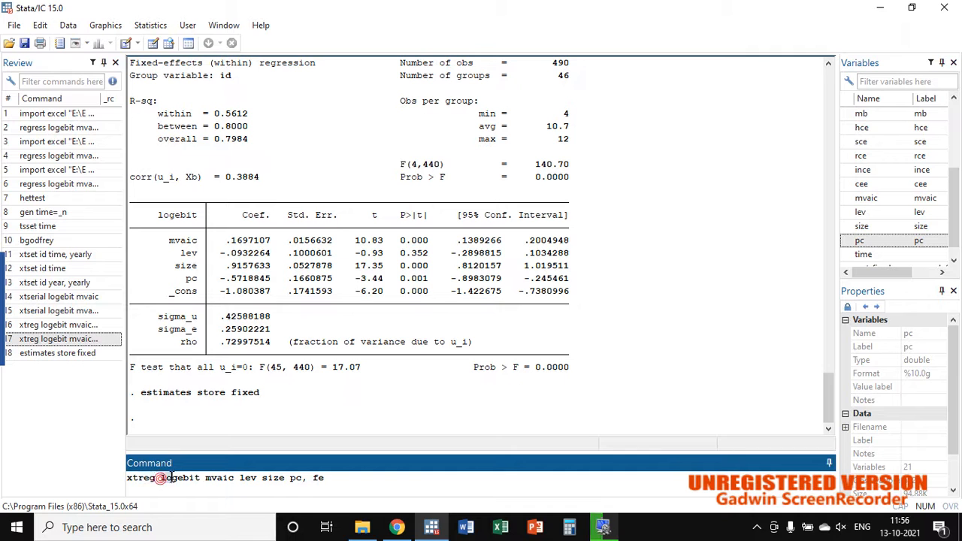
pyautogui.doubleClick(179, 478)
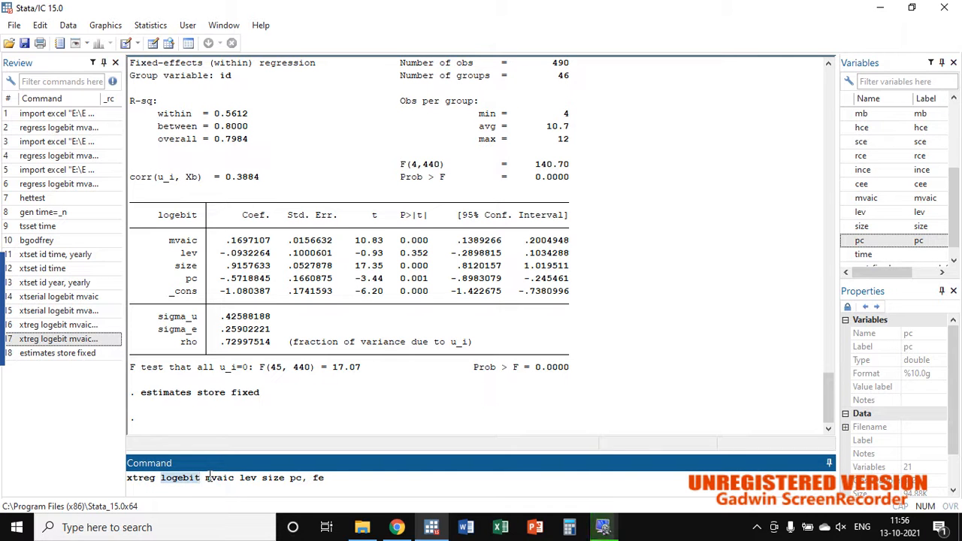
pyautogui.click(209, 479)
pyautogui.doubleClick(218, 478)
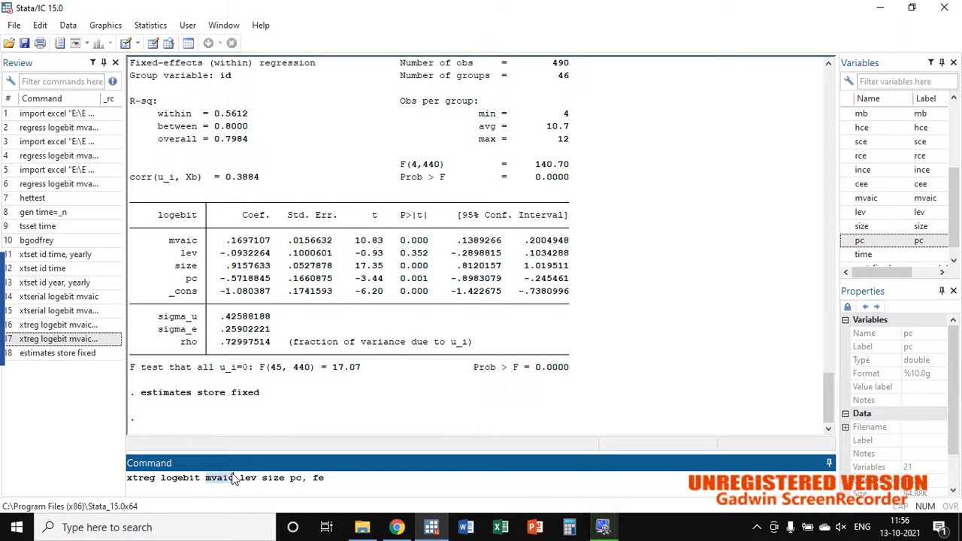
pyautogui.moveTo(239, 479); pyautogui.dragTo(306, 487)
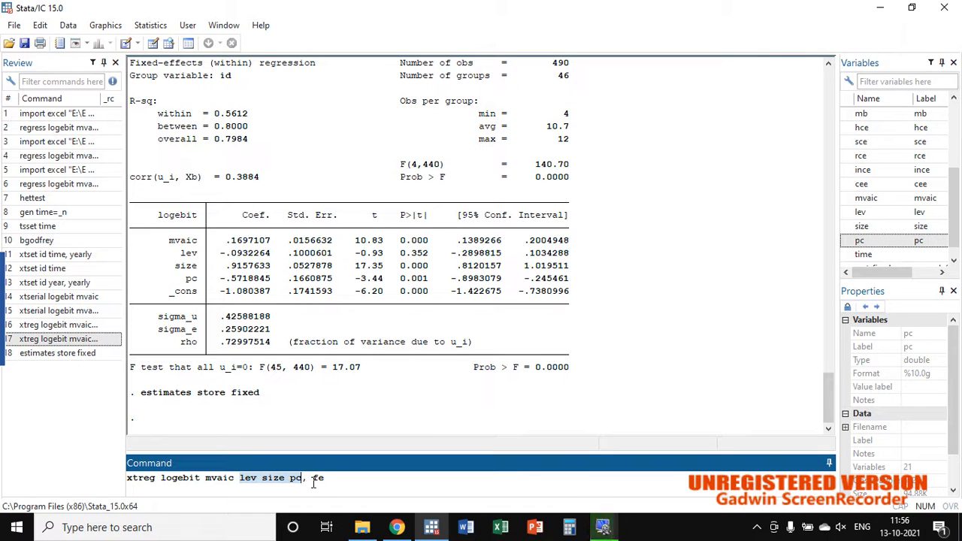
# Step: Change the xtreg option from fe to re, run the random-effects regression, and examine its Wald chi2, Prob > chi2 and within R-sq
pyautogui.click(318, 479)
pyautogui.press('BackSpace')
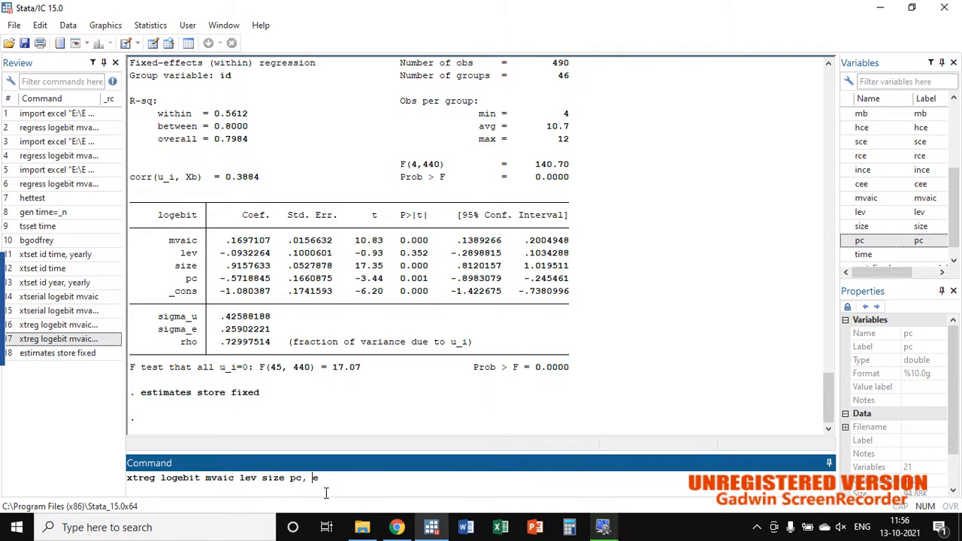
pyautogui.write('r')
pyautogui.press('Return')
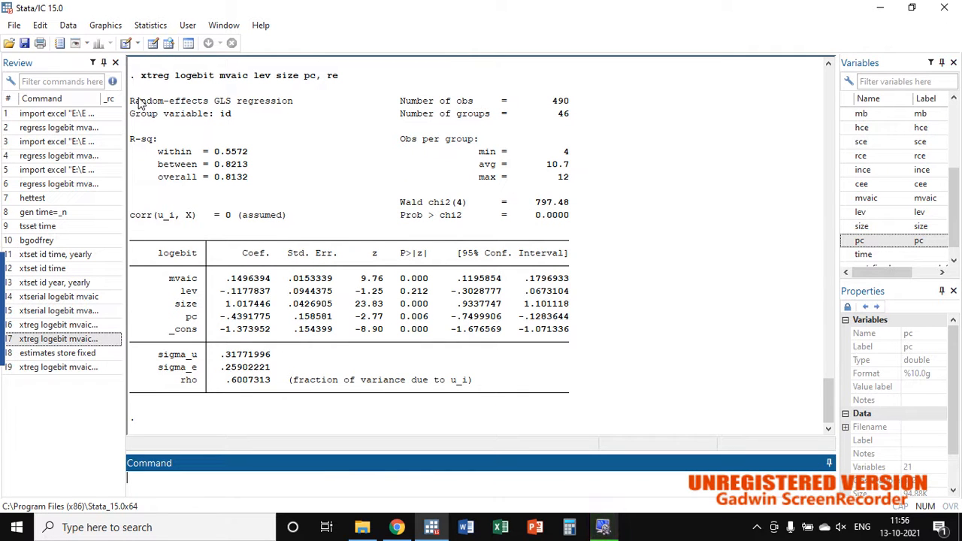
pyautogui.moveTo(133, 100); pyautogui.dragTo(292, 102)
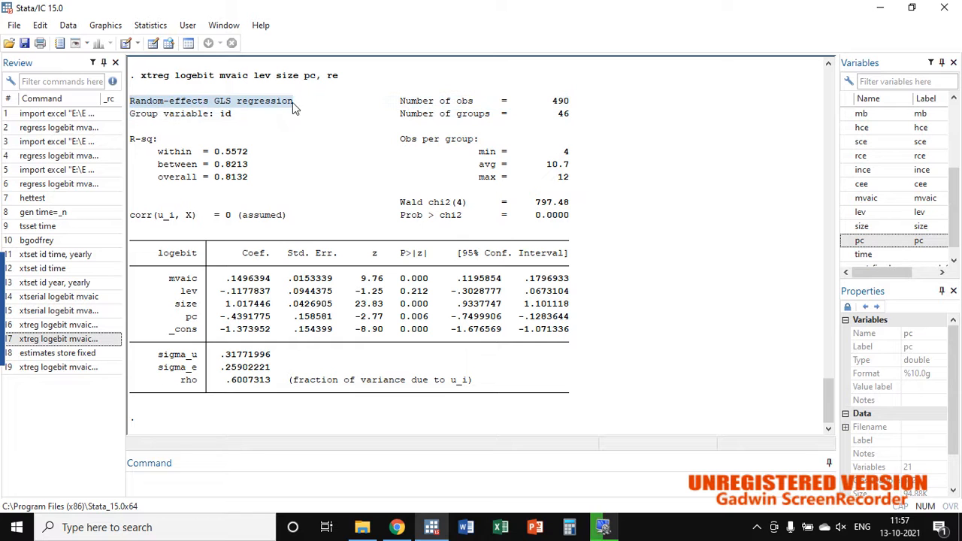
pyautogui.doubleClick(535, 202)
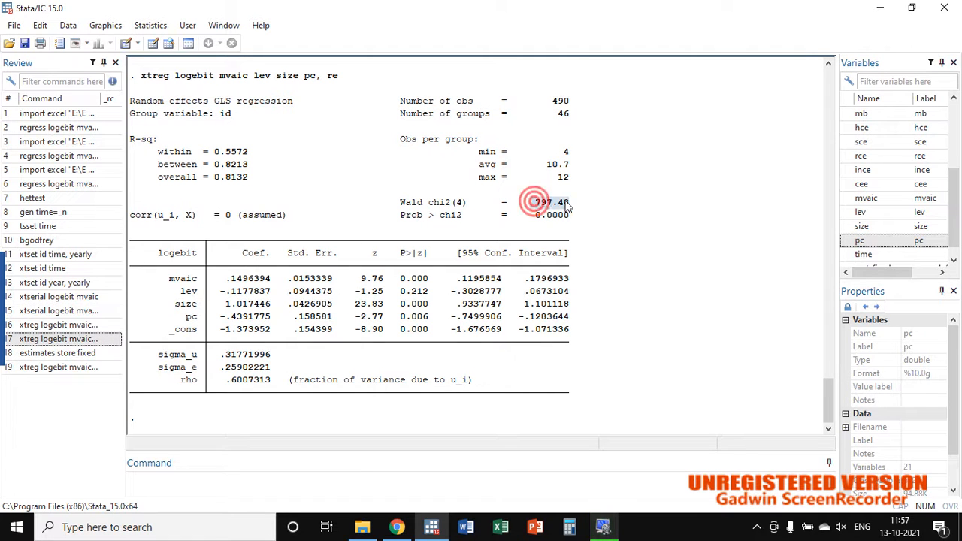
pyautogui.click(566, 215)
pyautogui.doubleClick(557, 216)
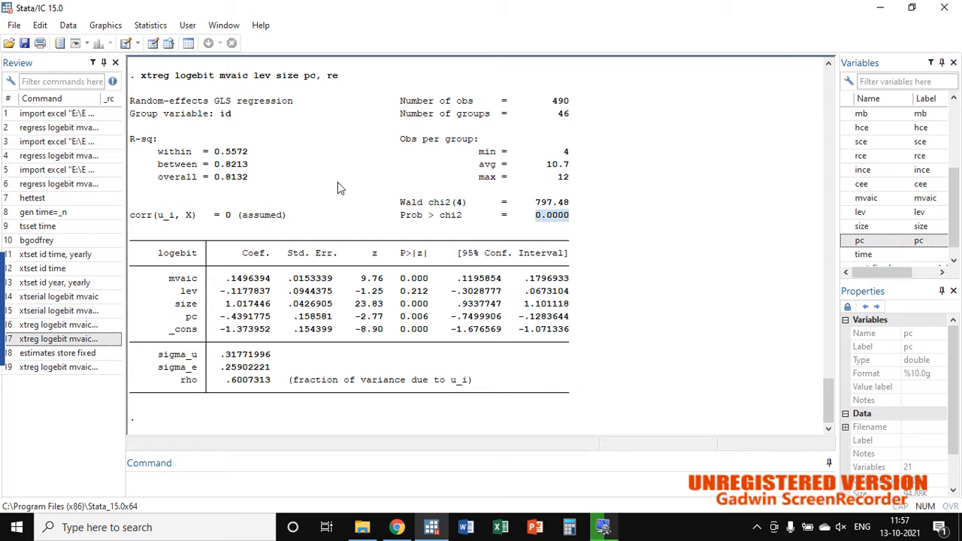
pyautogui.moveTo(215, 152); pyautogui.dragTo(248, 152)
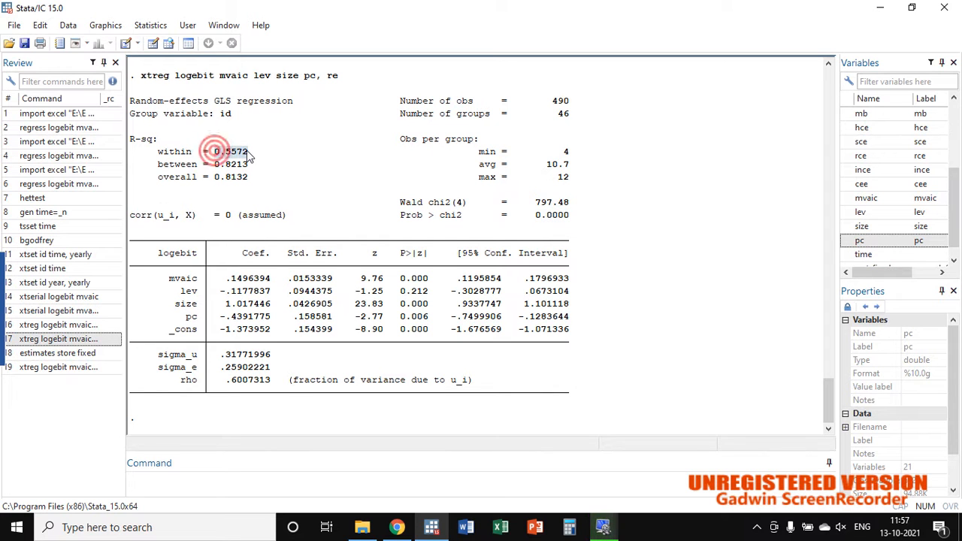
# Step: Run the panel linear regression of logebit on mvaic, lev, size and pc with the GLS random-effects model type
pyautogui.click(151, 26)
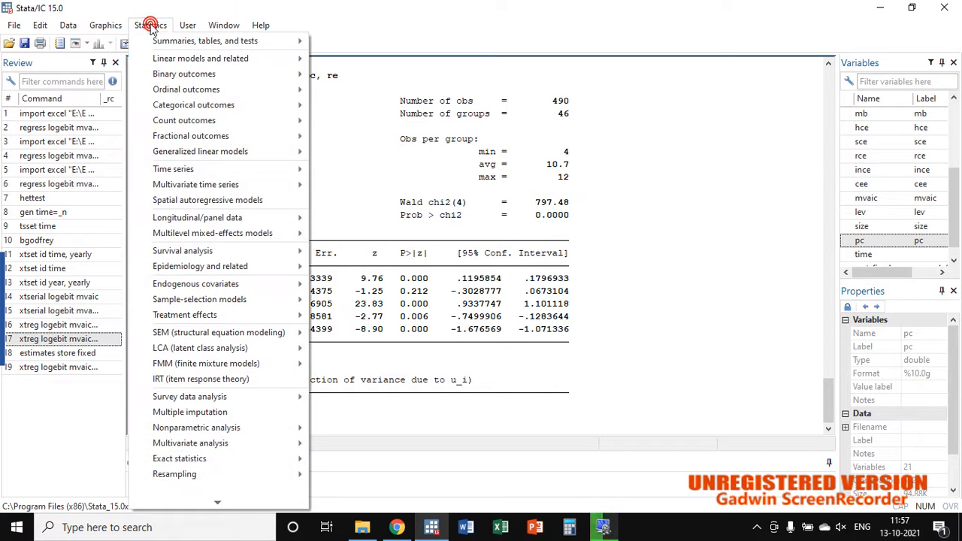
pyautogui.click(238, 220)
pyautogui.click(375, 236)
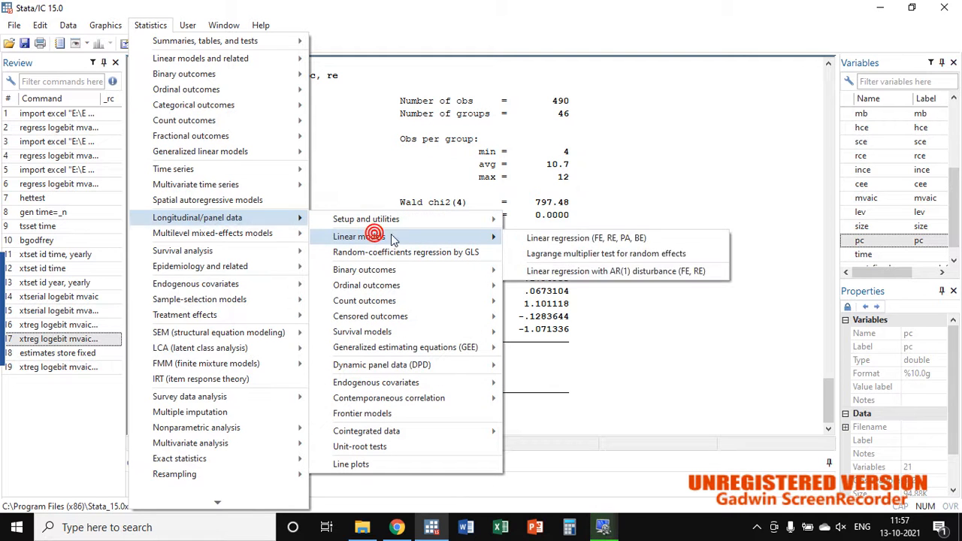
pyautogui.moveTo(376, 219)
pyautogui.click(494, 236)
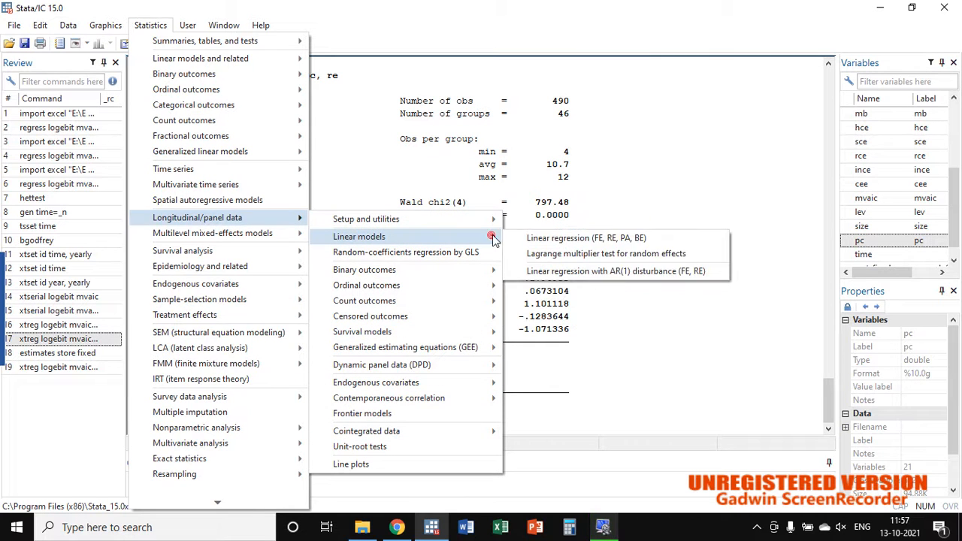
pyautogui.click(545, 236)
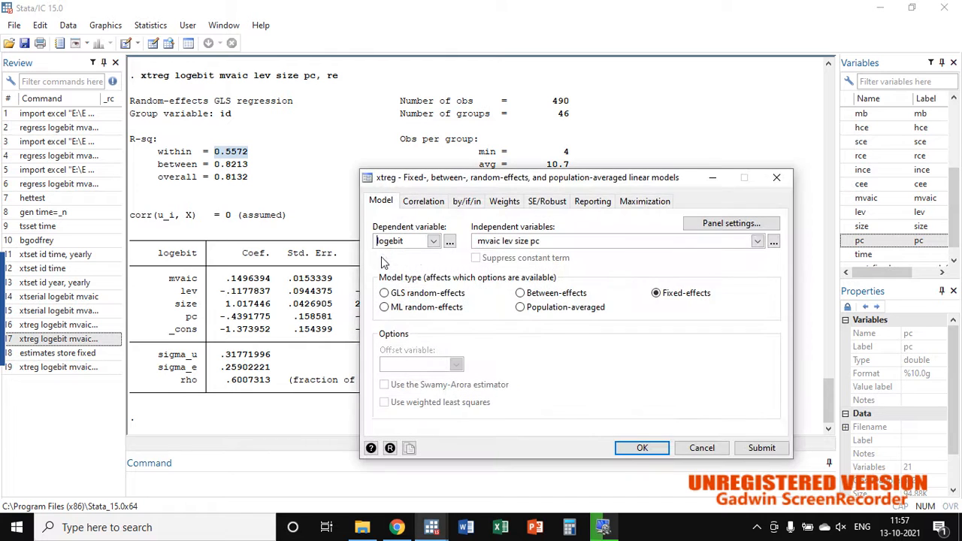
pyautogui.click(656, 294)
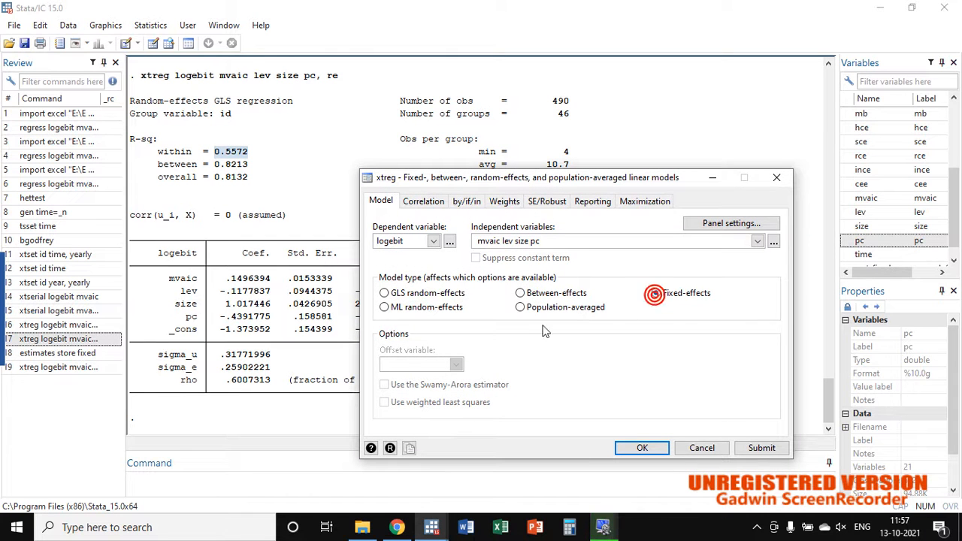
pyautogui.click(385, 294)
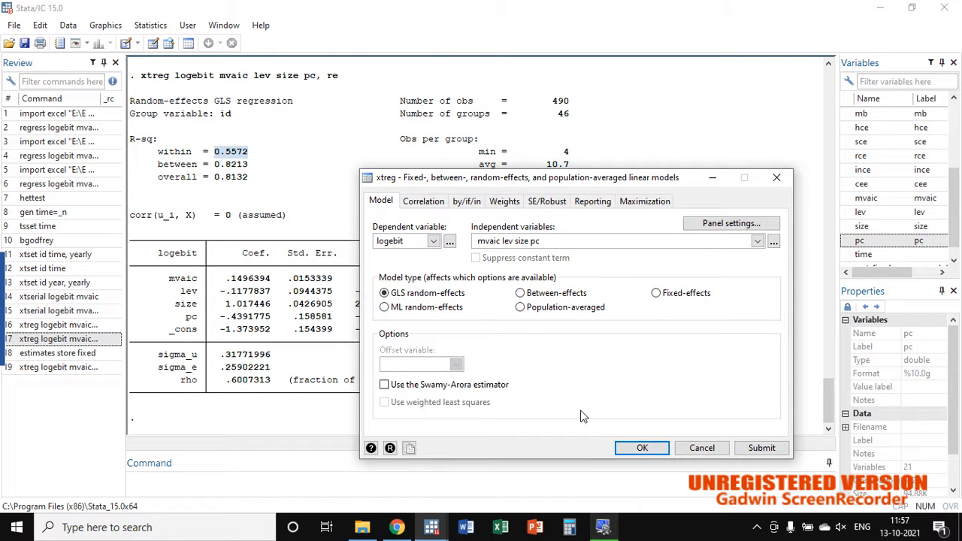
pyautogui.click(638, 449)
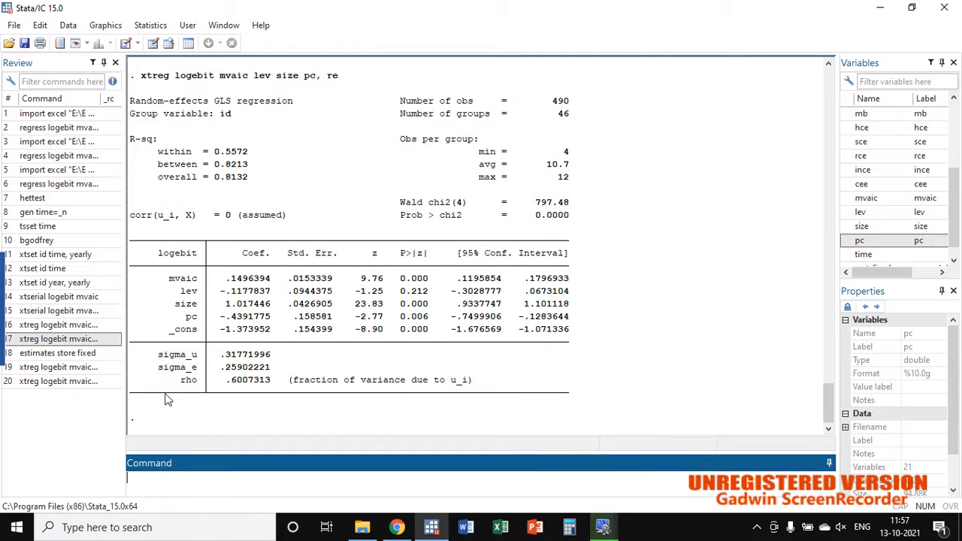
# Step: Recall the earlier estimates store command and store the random-effects estimates under the name random
pyautogui.click(64, 355)
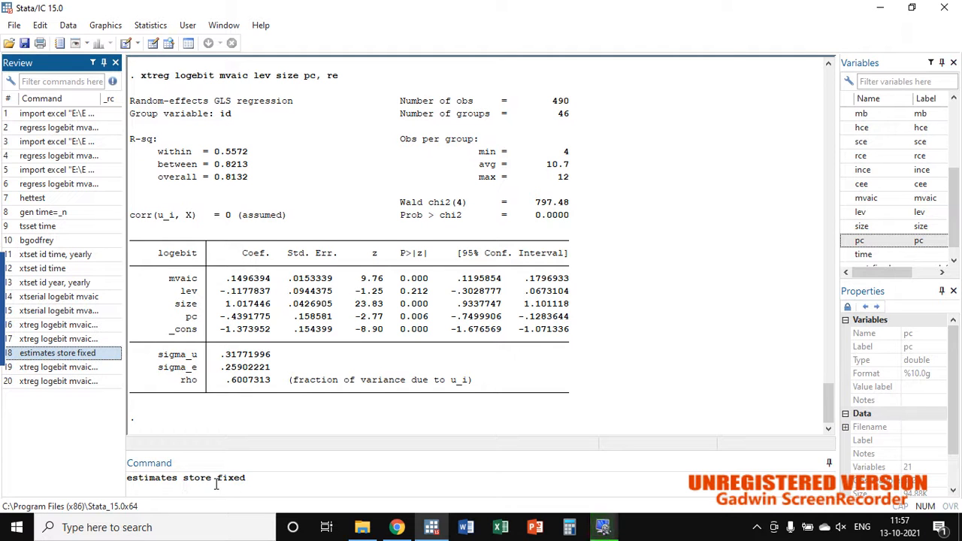
pyautogui.click(245, 480)
pyautogui.press('BackSpace')
pyautogui.press('BackSpace')
pyautogui.press('BackSpace')
pyautogui.press('BackSpace')
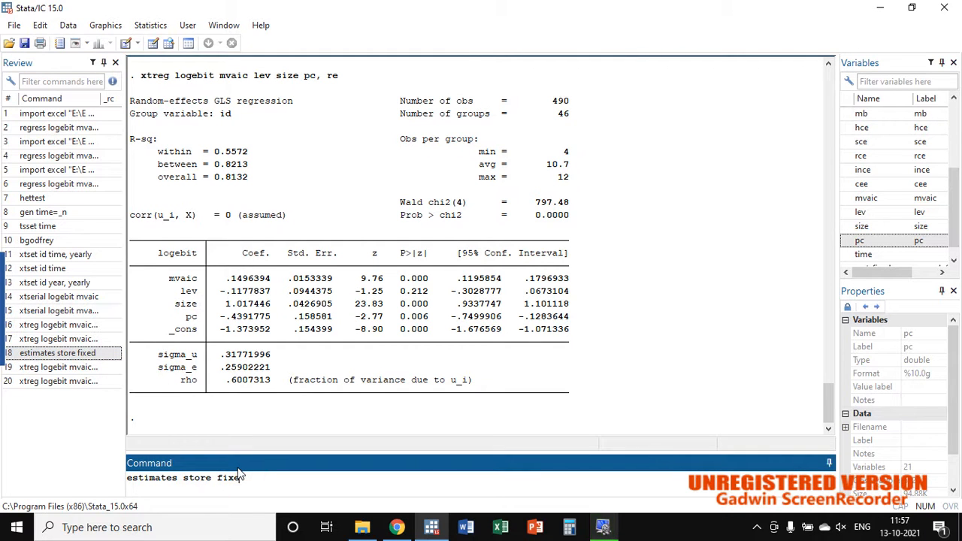
pyautogui.press('BackSpace')
pyautogui.write('random')
pyautogui.press('Return')
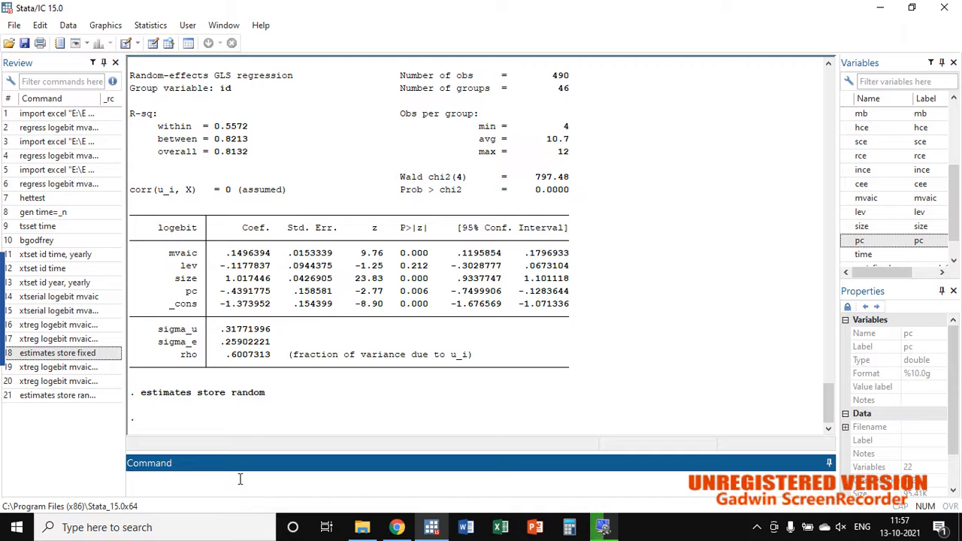
# Step: Run the Hausman test on the stored fixed and random estimates, and examine its chi2 and Prob>chi2
pyautogui.write('hhhhhhhhhhhhhhhhhhhhhhhh')
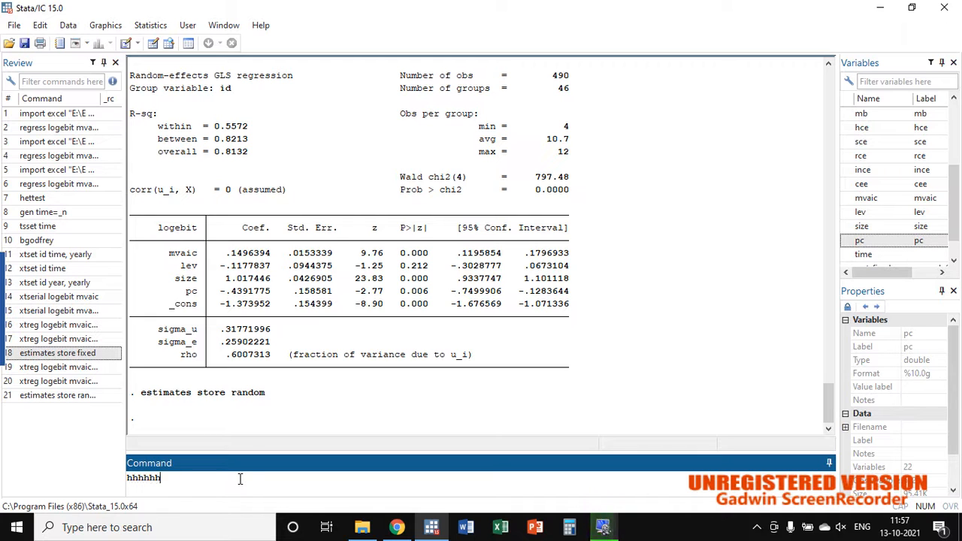
pyautogui.press('BackSpace')
pyautogui.press('BackSpace')
pyautogui.press('BackSpace')
pyautogui.press('BackSpace')
pyautogui.press('BackSpace')
pyautogui.press('BackSpace')
pyautogui.press('BackSpace')
pyautogui.press('BackSpace')
pyautogui.press('BackSpace')
pyautogui.press('BackSpace')
pyautogui.press('BackSpace')
pyautogui.press('BackSpace')
pyautogui.press('BackSpace')
pyautogui.press('BackSpace')
pyautogui.press('BackSpace')
pyautogui.press('BackSpace')
pyautogui.press('BackSpace')
pyautogui.press('BackSpace')
pyautogui.press('BackSpace')
pyautogui.press('BackSpace')
pyautogui.write('au')
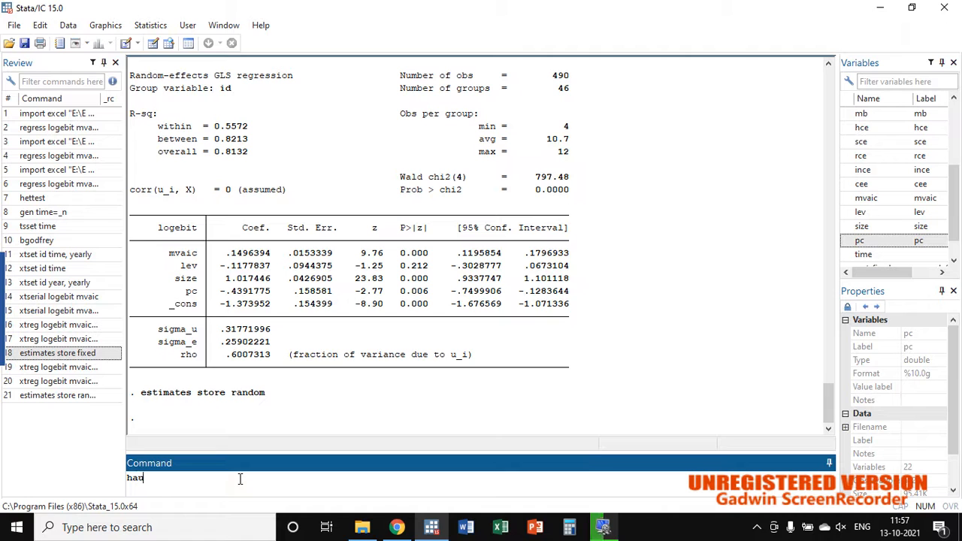
pyautogui.write('sman fixed')
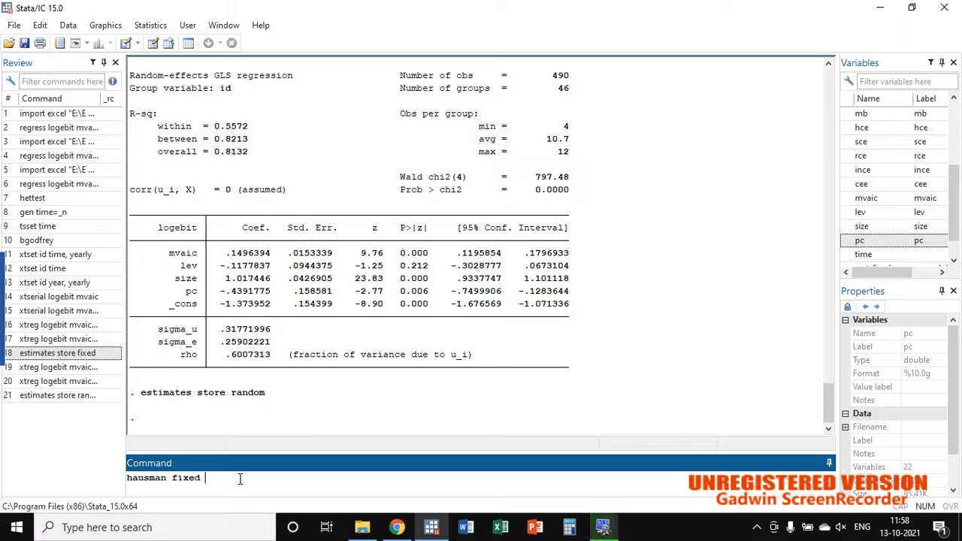
pyautogui.write(' random')
pyautogui.press('Return')
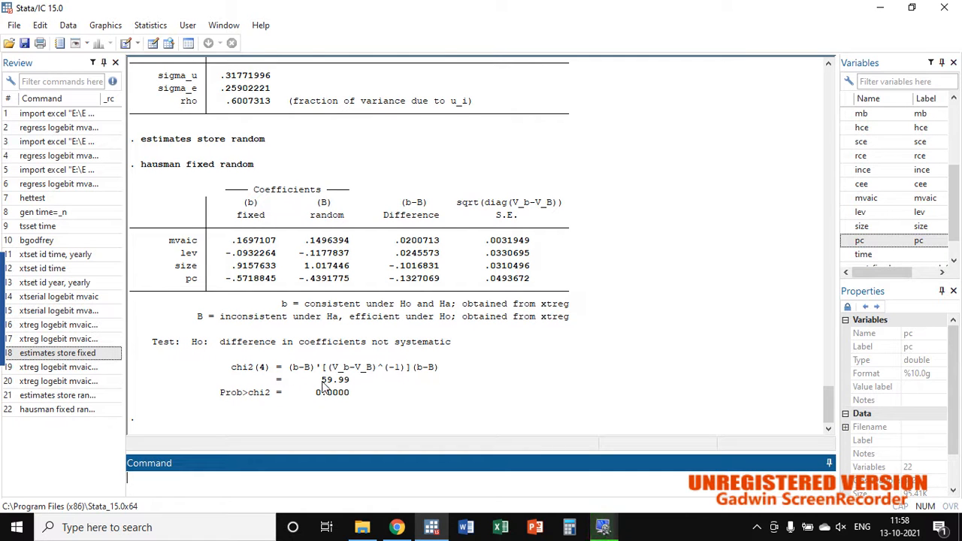
pyautogui.click(321, 382)
pyautogui.doubleClick(321, 381)
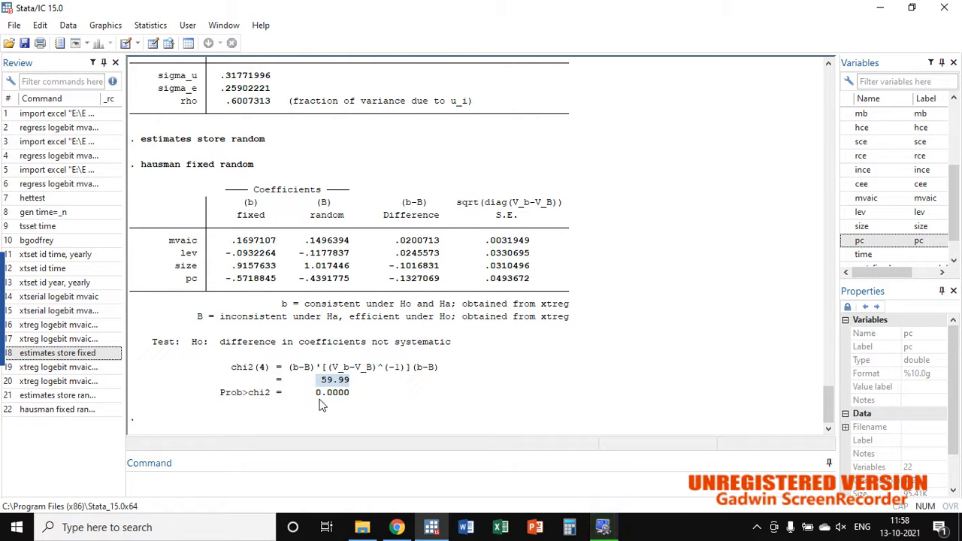
pyautogui.doubleClick(317, 393)
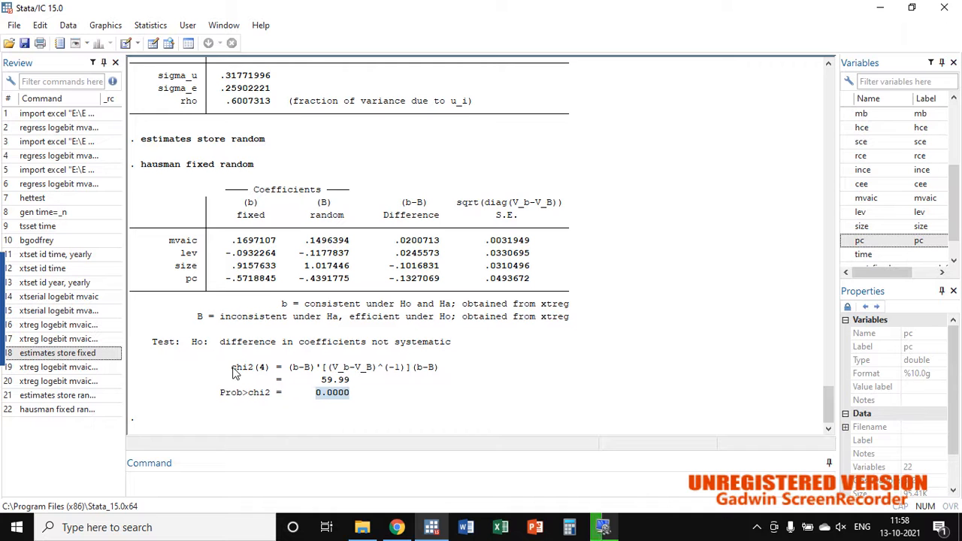
pyautogui.click(321, 380)
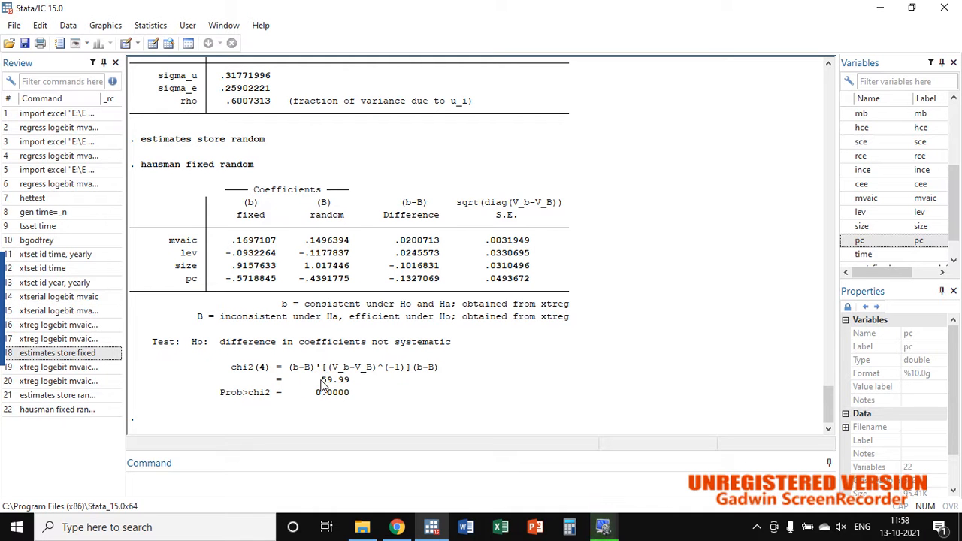
pyautogui.click(322, 380)
# Step: Draft the Hausman command for fixed and random with the sigmamore option, and clear it without running it
pyautogui.click(43, 414)
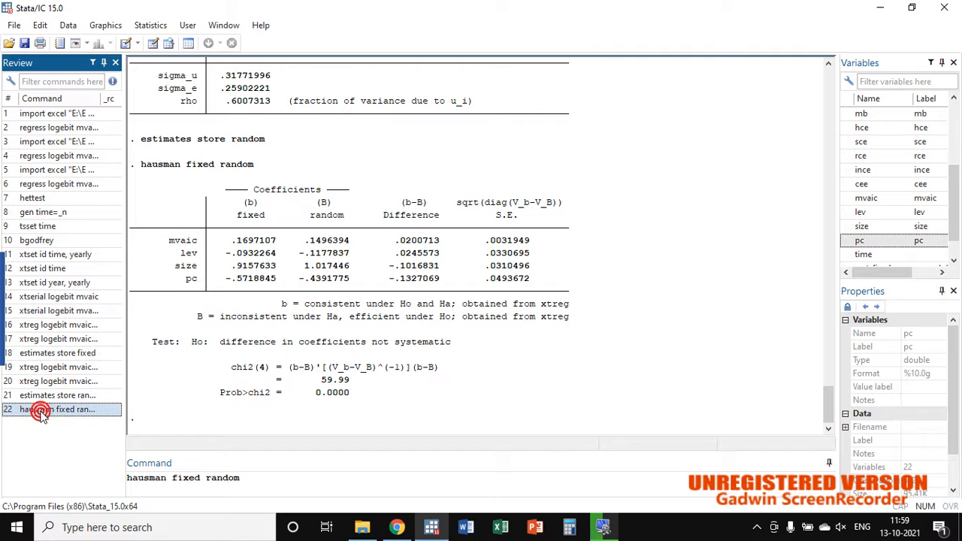
pyautogui.click(249, 482)
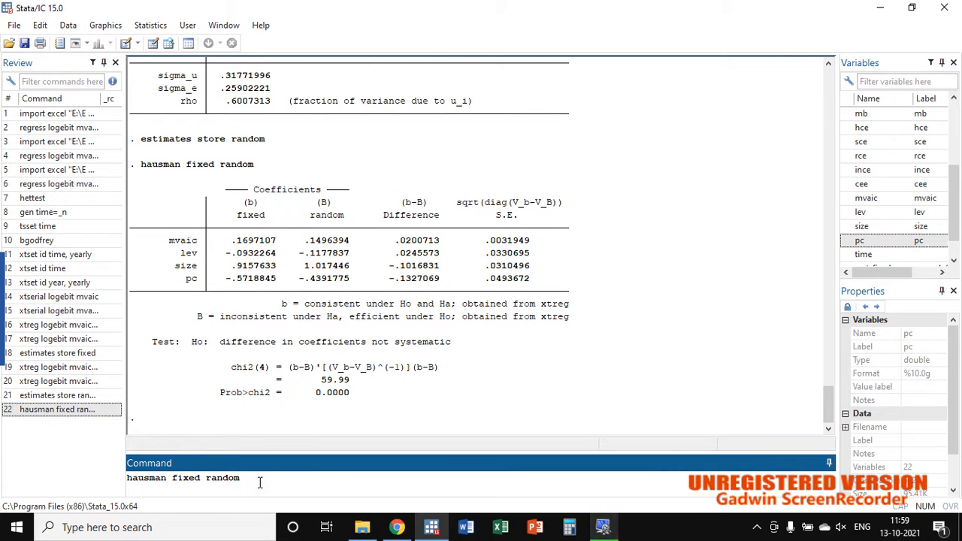
pyautogui.write(', sigmamore')
pyautogui.click(353, 396)
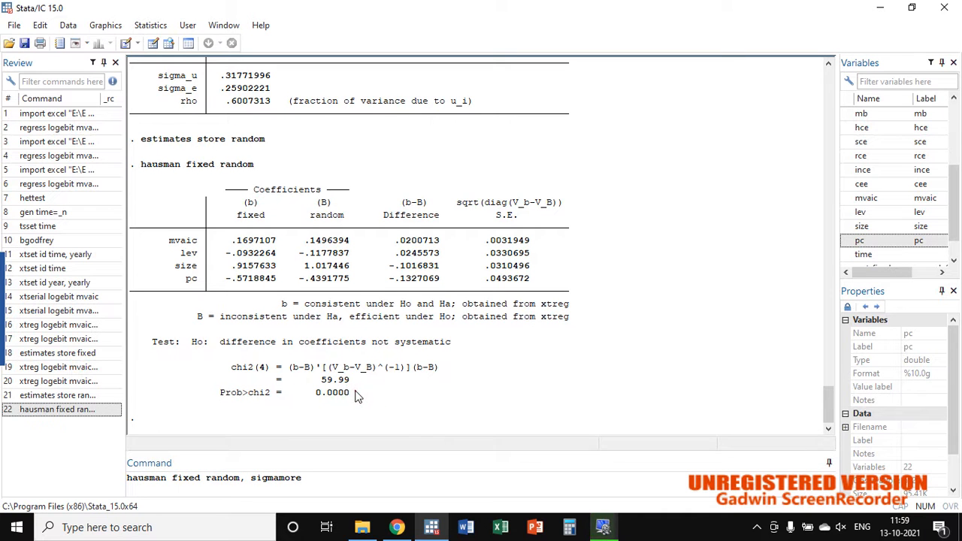
pyautogui.moveTo(355, 391); pyautogui.dragTo(312, 385)
pyautogui.click(312, 385)
pyautogui.moveTo(328, 482); pyautogui.dragTo(129, 482)
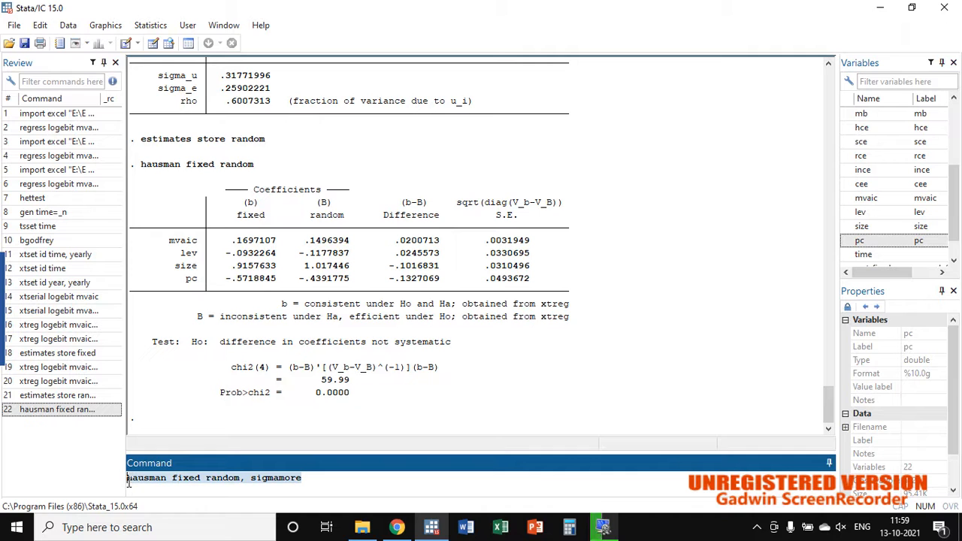
pyautogui.press('BackSpace')
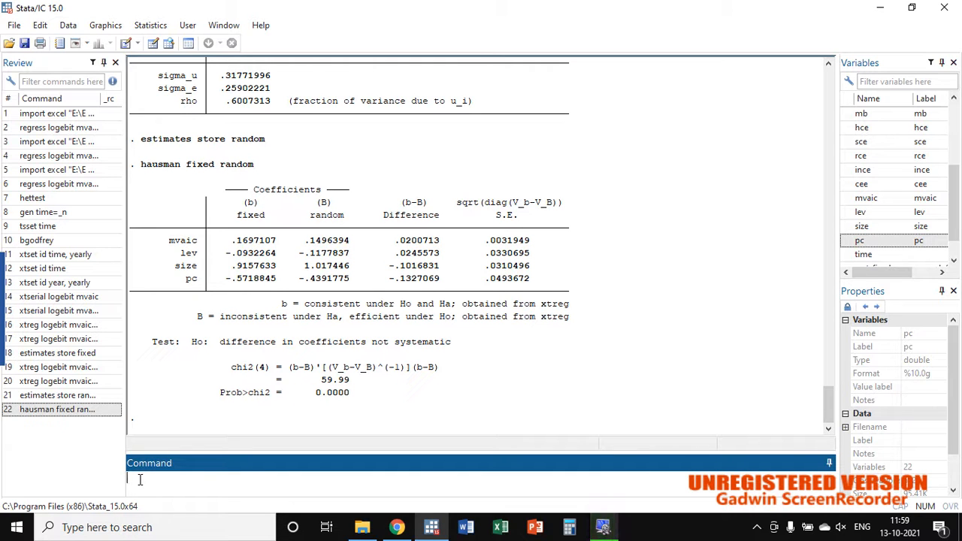
# Step: Run the Breusch-Pagan Lagrangian multiplier test with xttest0, and examine its chibar2 and Prob > chibar2
pyautogui.write('xttest0')
pyautogui.press('Return')
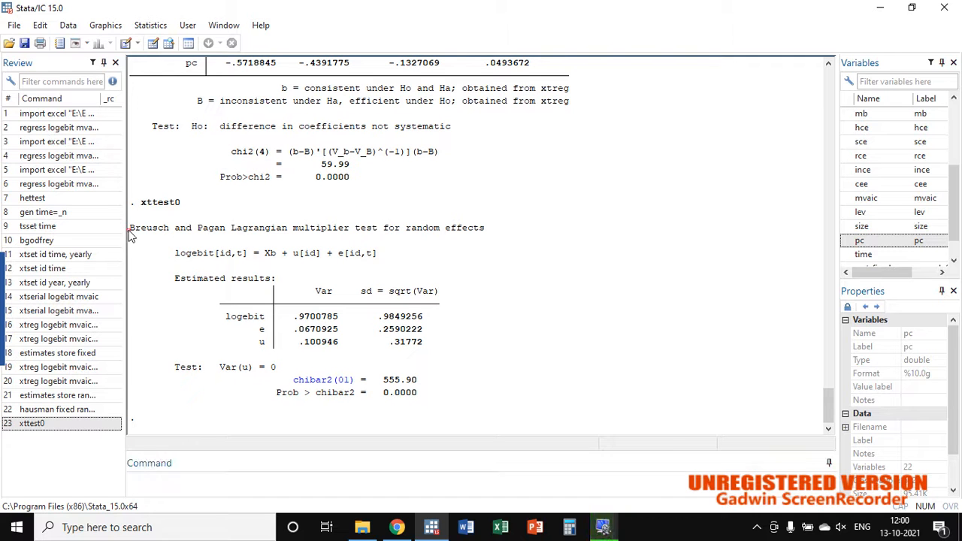
pyautogui.moveTo(175, 228); pyautogui.dragTo(485, 237)
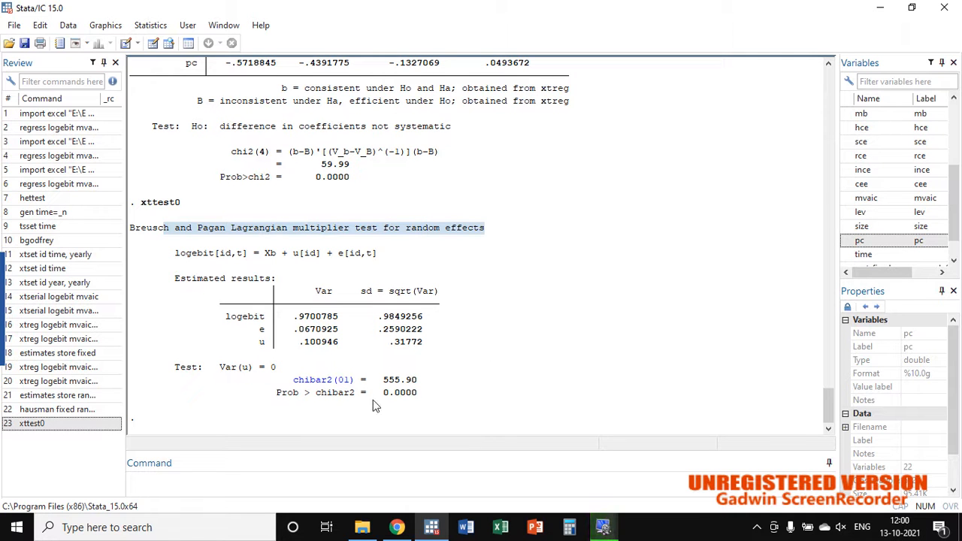
pyautogui.doubleClick(385, 382)
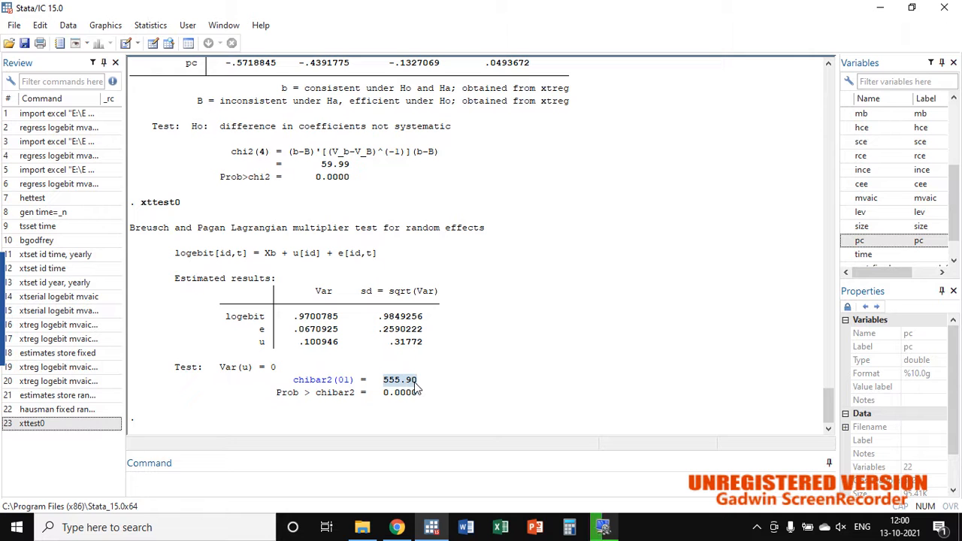
pyautogui.click(384, 395)
pyautogui.doubleClick(385, 395)
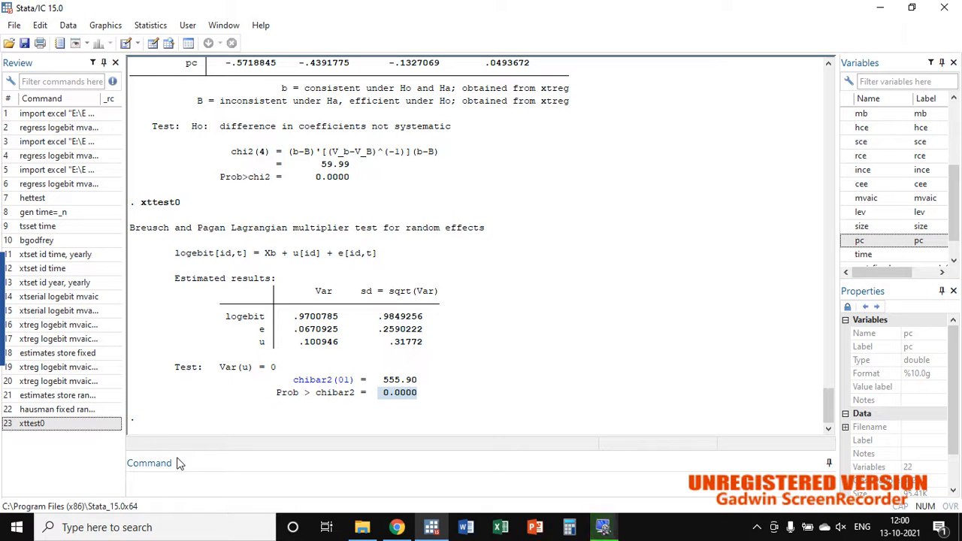
# Step: Recall and rerun the fixed-effects xtreg regression of logebit on mvaic, lev, size and pc
pyautogui.click(85, 325)
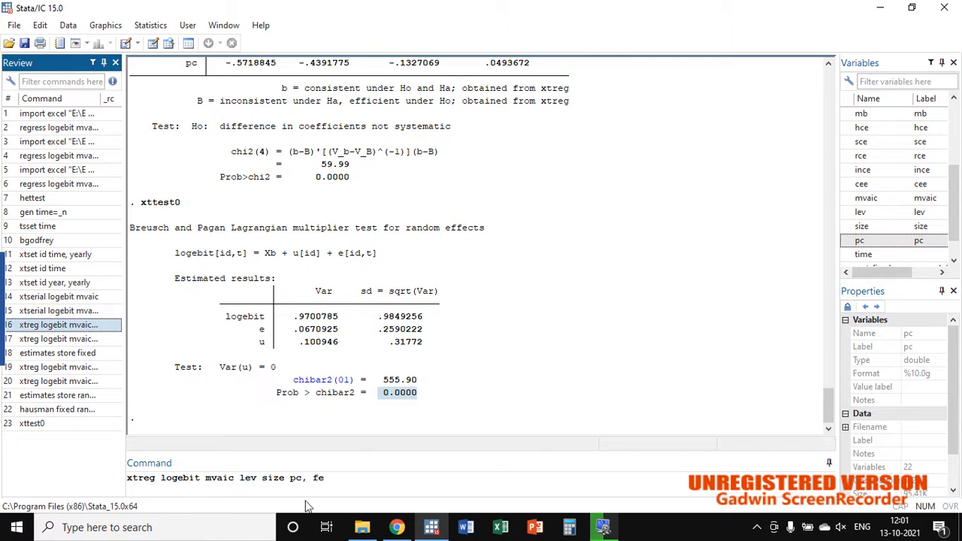
pyautogui.click(354, 478)
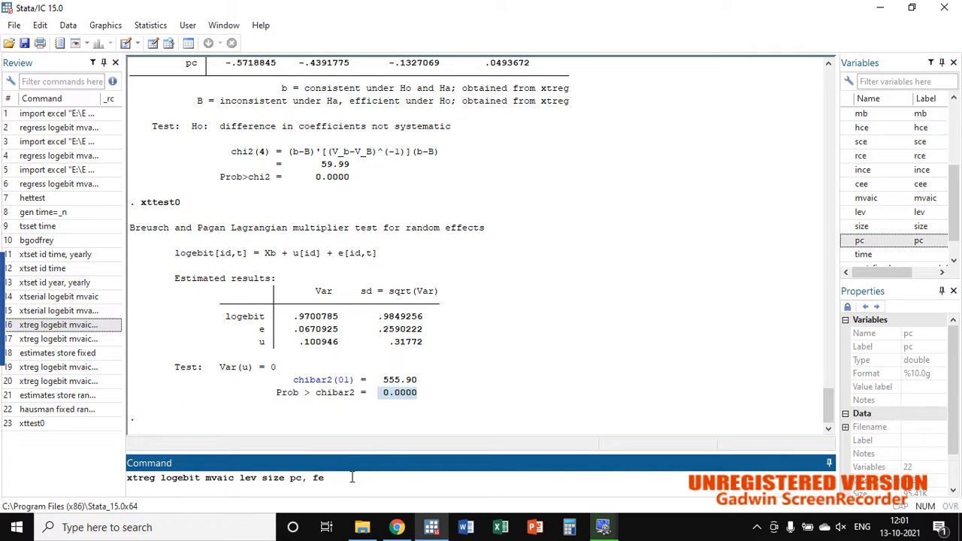
pyautogui.press('Return')
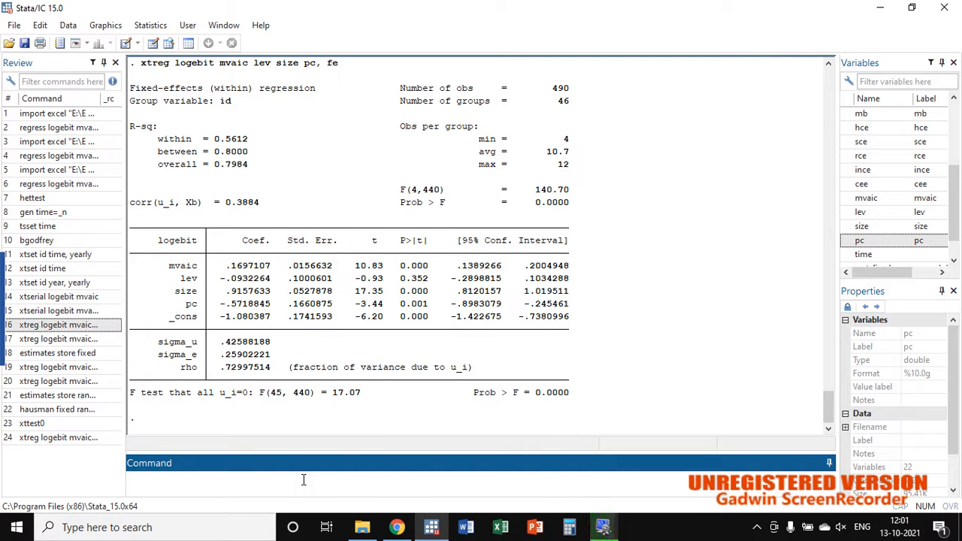
# Step: Run the modified Wald test for groupwise heteroskedasticity with xttest3, and examine its chi2 and Prob>chi2
pyautogui.write('xttest')
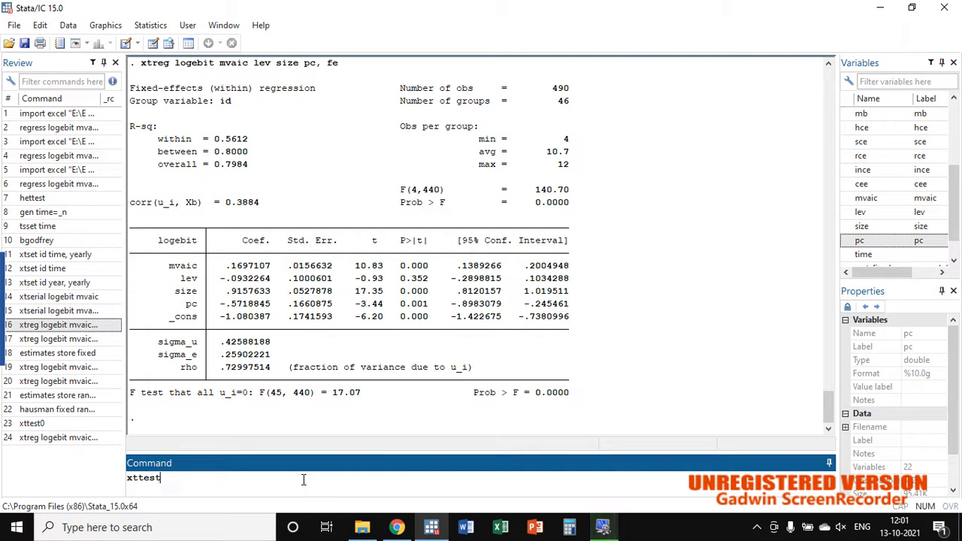
pyautogui.write('3')
pyautogui.press('Return')
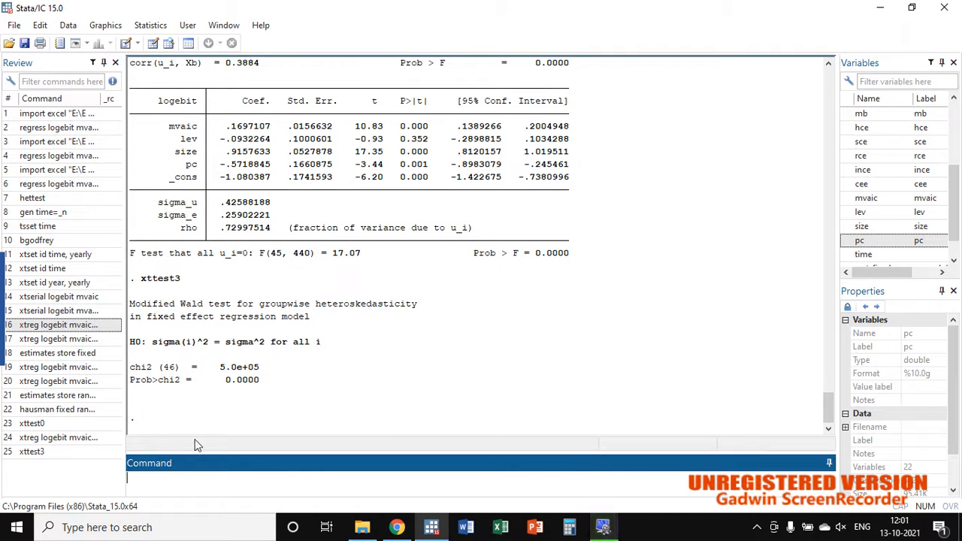
pyautogui.moveTo(130, 304); pyautogui.dragTo(414, 315)
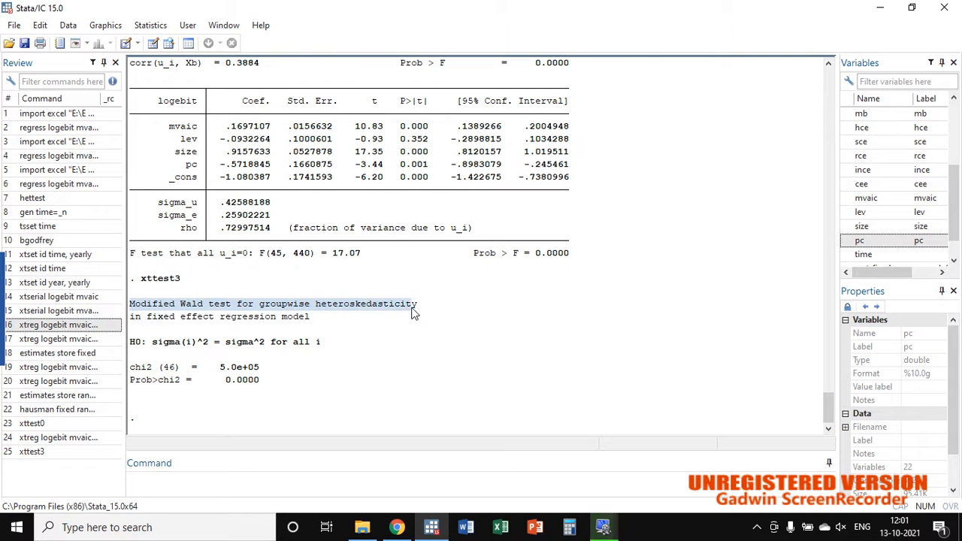
pyautogui.click(418, 307)
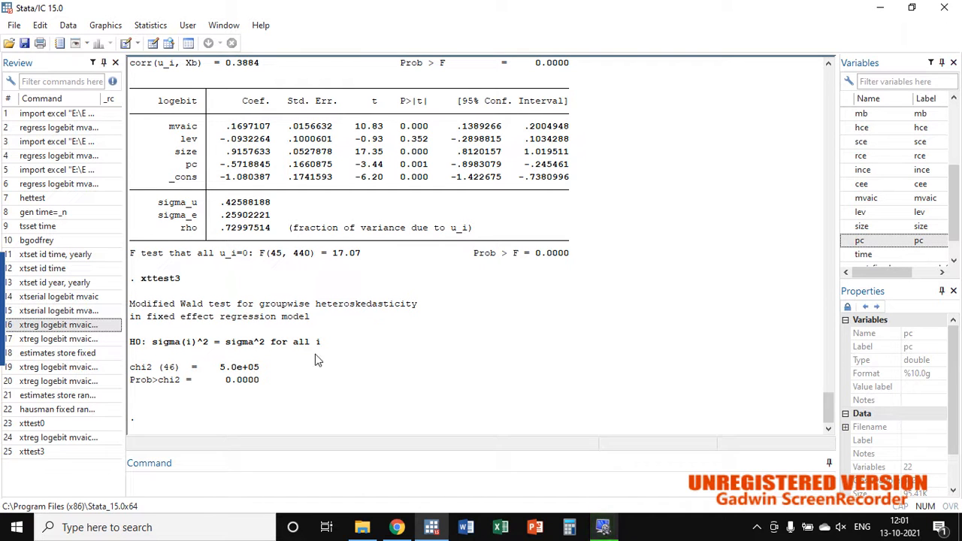
pyautogui.moveTo(219, 367); pyautogui.dragTo(237, 373)
pyautogui.doubleClick(221, 367)
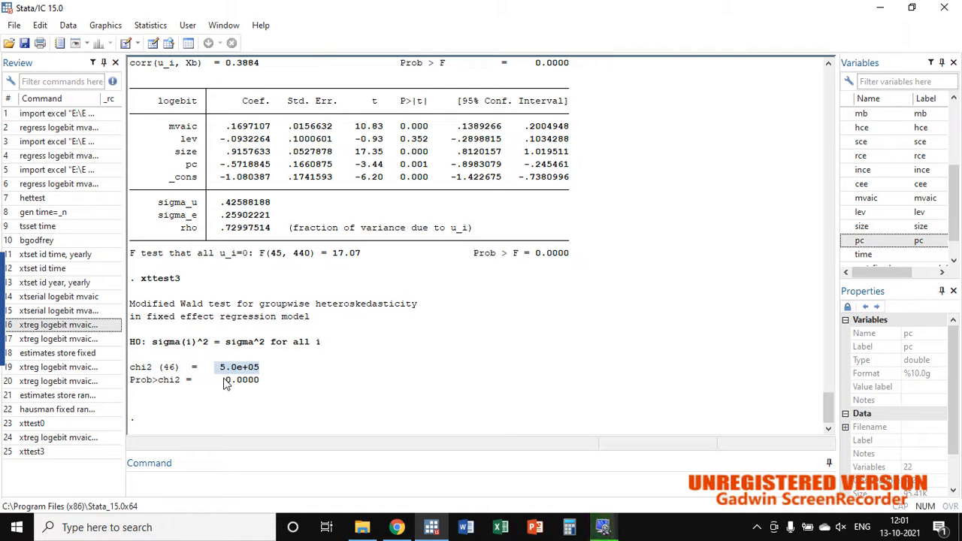
pyautogui.moveTo(224, 381)
pyautogui.mouseDown()
pyautogui.moveTo(260, 382)
pyautogui.moveTo(223, 382)
pyautogui.mouseUp()
pyautogui.click(260, 382)
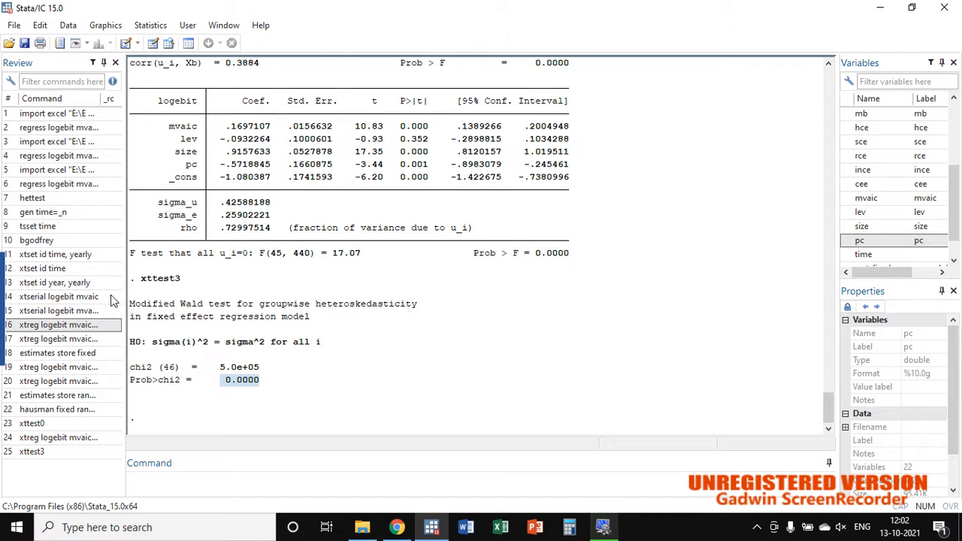
# Step: Draft the command ssc install xttest3 for installing the heteroskedasticity test, and clear it without running it
pyautogui.moveTo(185, 280); pyautogui.dragTo(141, 278)
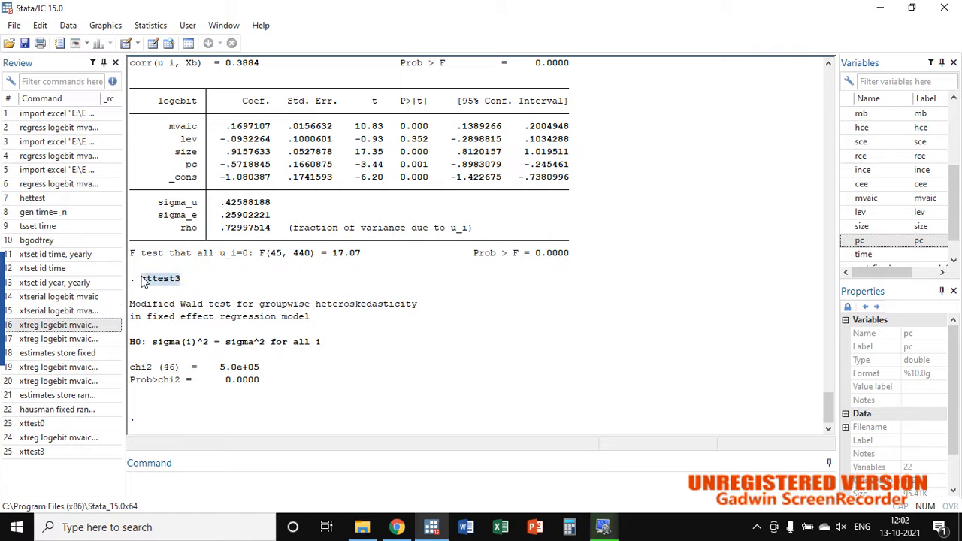
pyautogui.click(164, 476)
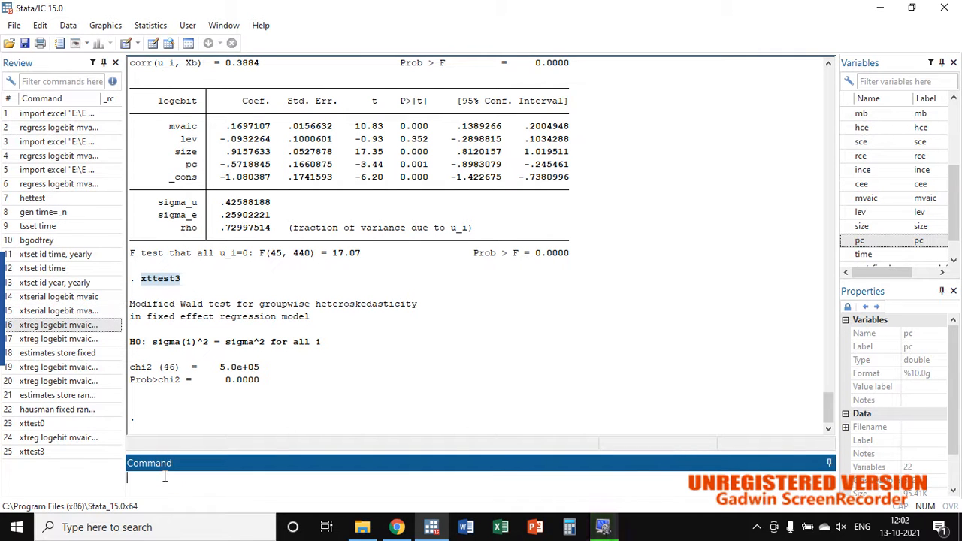
pyautogui.write('ssc install xttes')
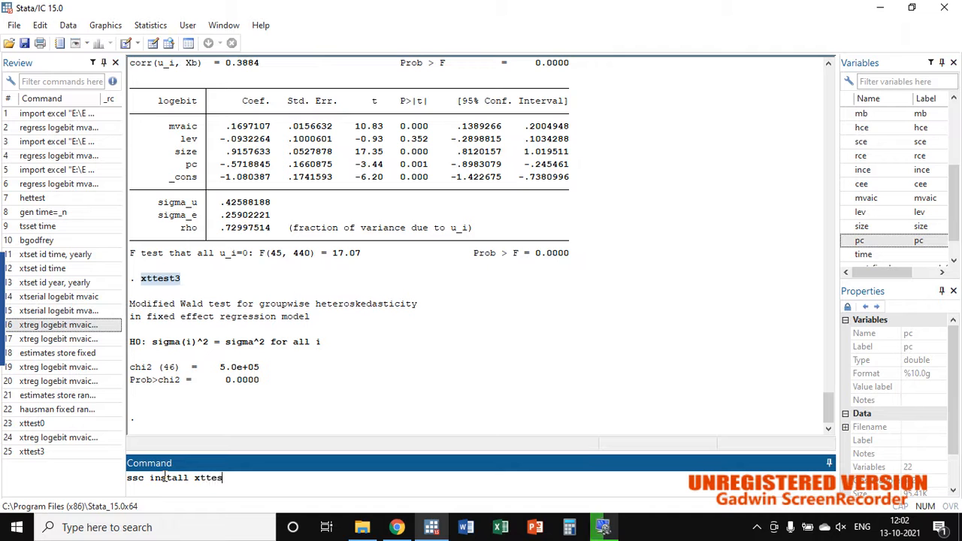
pyautogui.write('t3')
pyautogui.click(241, 479)
pyautogui.press('BackSpace')
pyautogui.press('BackSpace')
pyautogui.press('BackSpace')
pyautogui.press('BackSpace')
pyautogui.press('BackSpace')
pyautogui.press('BackSpace')
pyautogui.press('BackSpace')
pyautogui.press('BackSpace')
pyautogui.press('BackSpace')
pyautogui.press('BackSpace')
pyautogui.press('BackSpace')
pyautogui.press('BackSpace')
pyautogui.press('BackSpace')
pyautogui.press('BackSpace')
pyautogui.press('BackSpace')
pyautogui.press('BackSpace')
pyautogui.press('BackSpace')
pyautogui.press('BackSpace')
pyautogui.press('BackSpace')
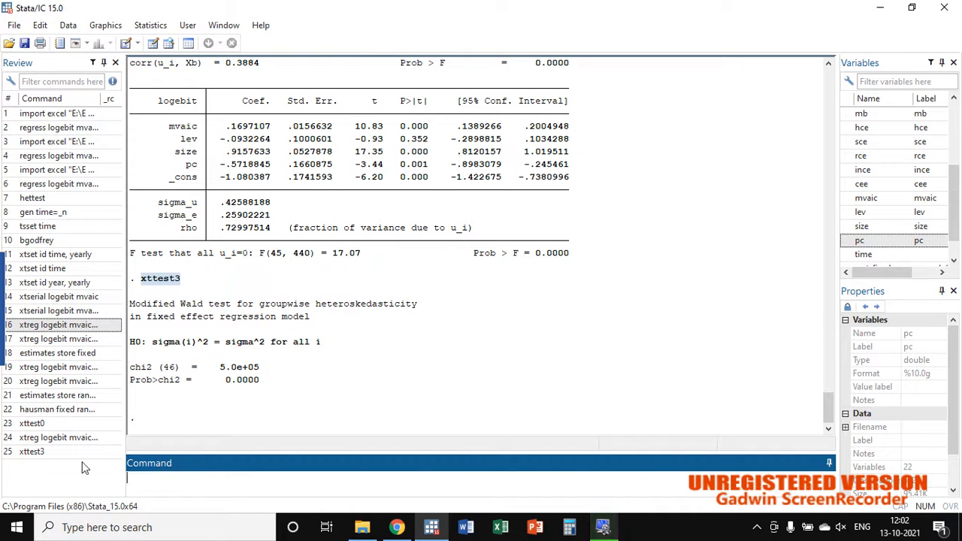
# Step: Recall the fixed-effects xtreg regression of logebit on mvaic, lev, size and pc, add the robust option, and run it
pyautogui.click(87, 438)
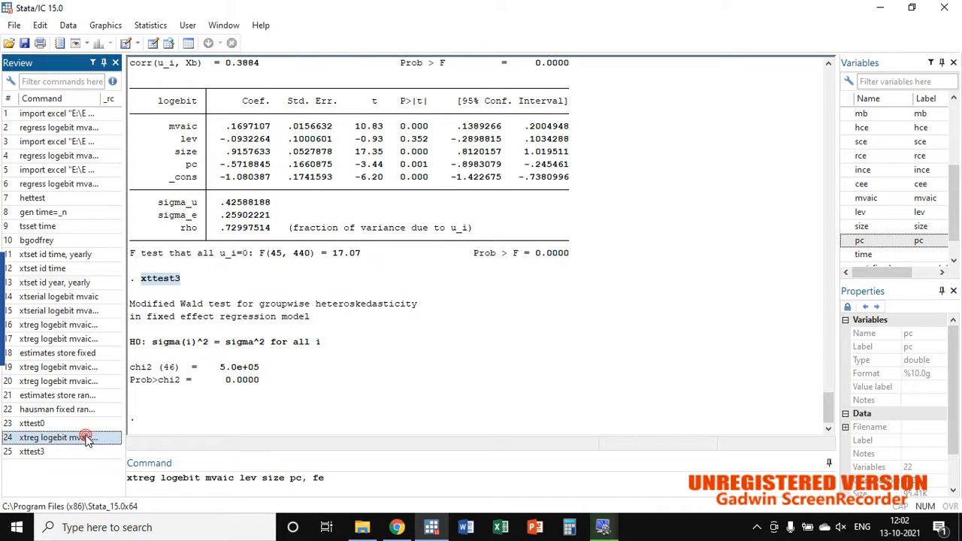
pyautogui.click(310, 478)
pyautogui.write('rob')
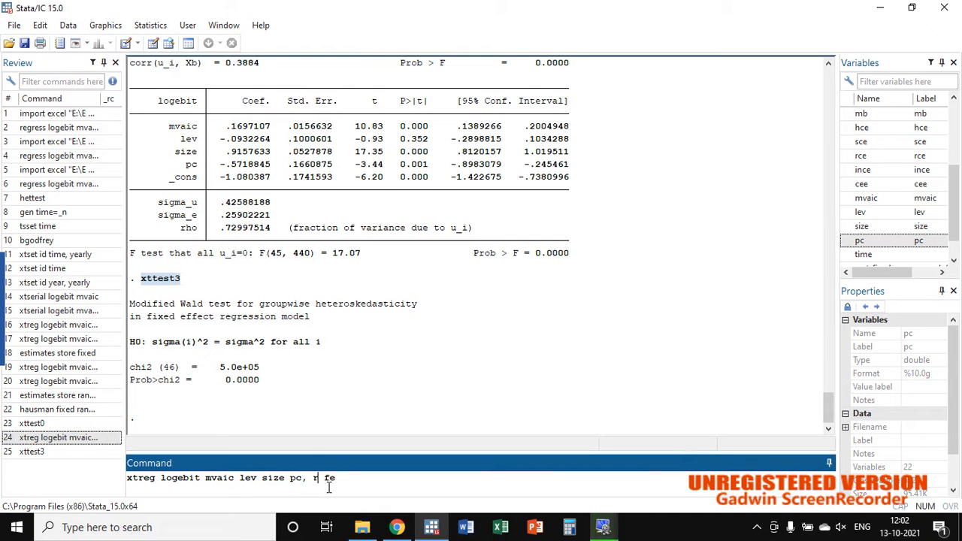
pyautogui.write('t')
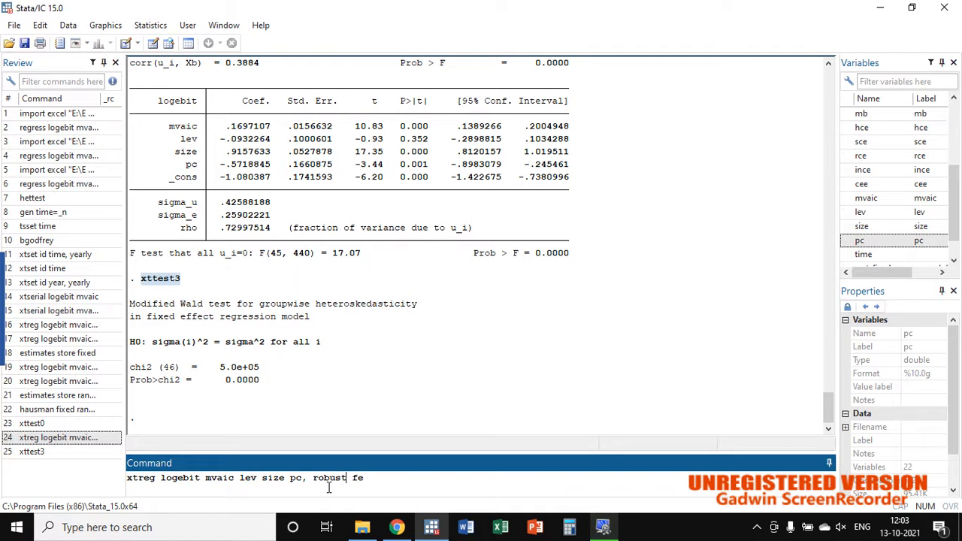
pyautogui.press('Return')
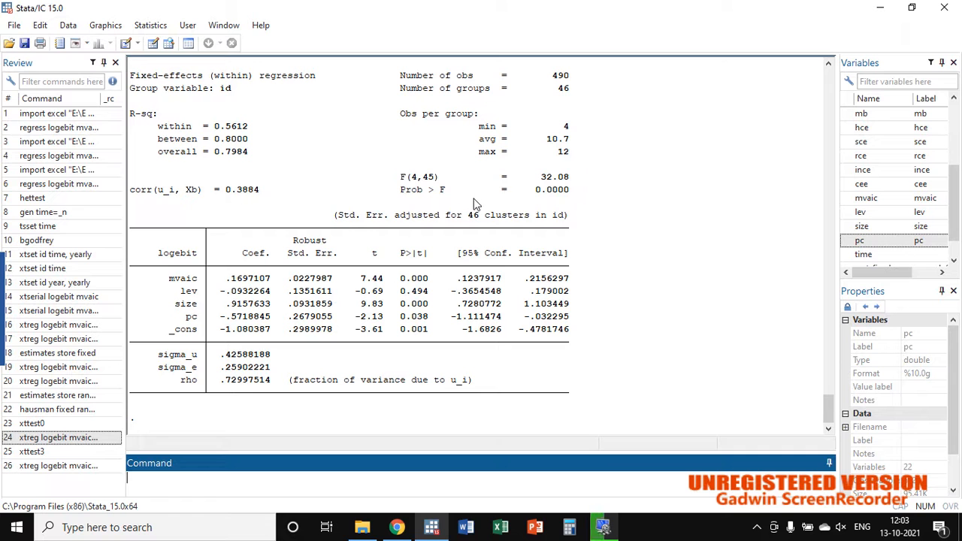
# Step: Examine the robust regression's Prob > F, within R-sq, and the t and P>|t| values of mvaic, lev, size and pc
pyautogui.moveTo(532, 191); pyautogui.dragTo(568, 199)
pyautogui.click(569, 199)
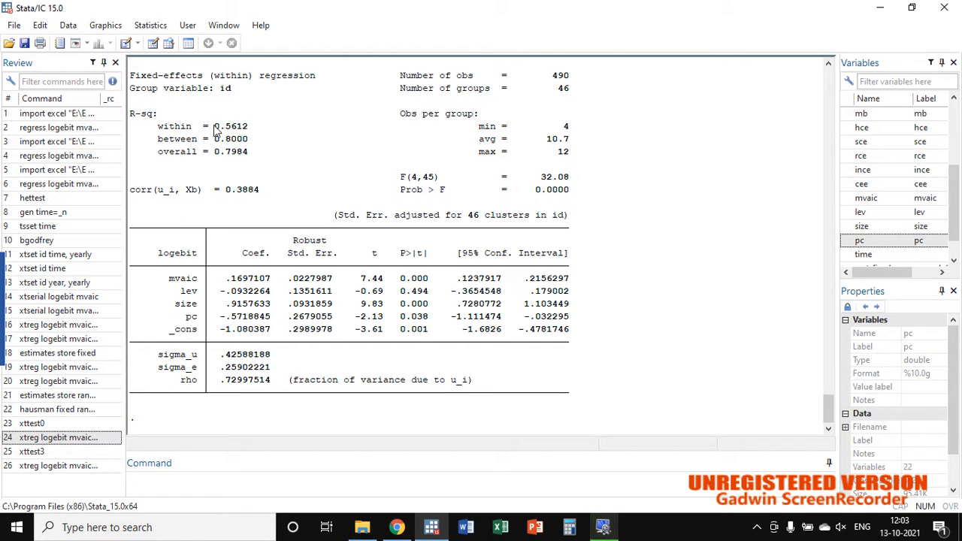
pyautogui.moveTo(214, 126); pyautogui.dragTo(248, 128)
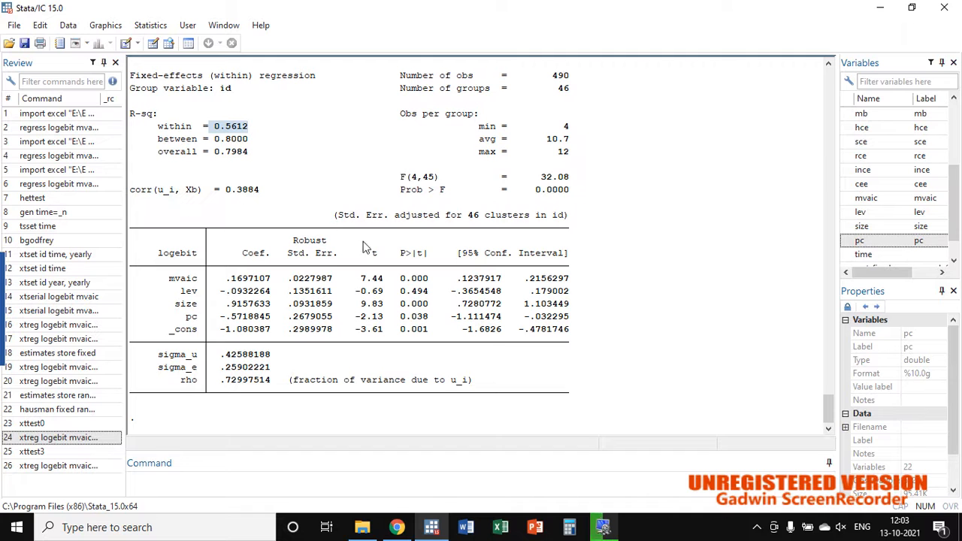
pyautogui.click(195, 278)
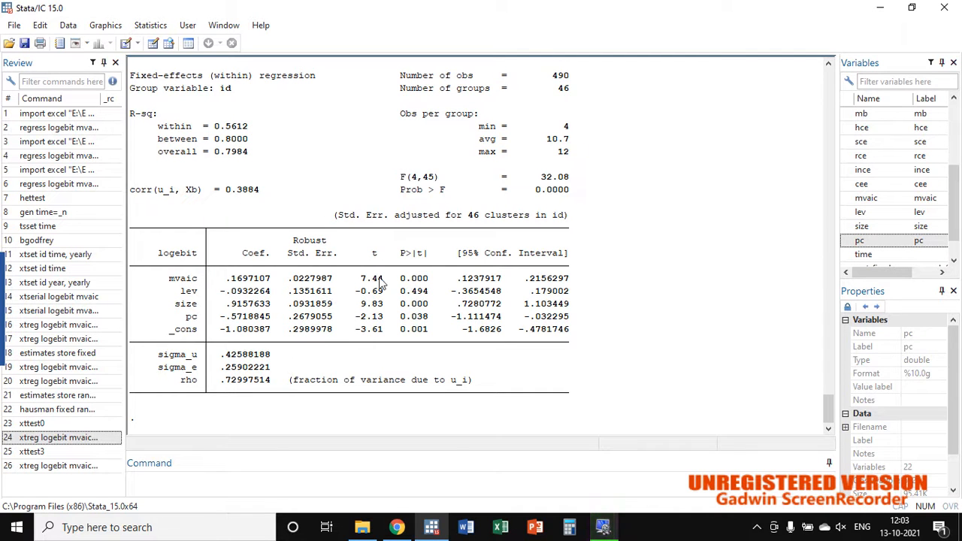
pyautogui.click(407, 294)
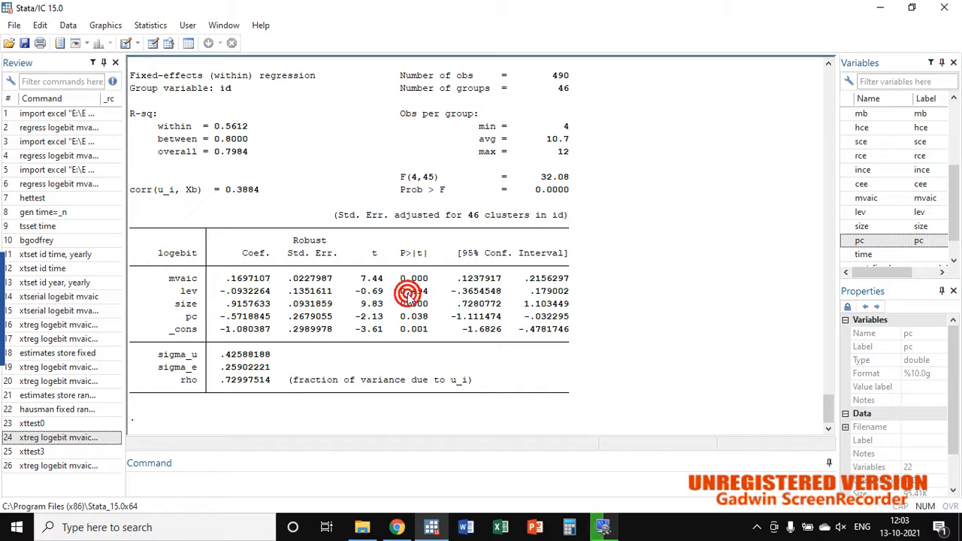
pyautogui.click(419, 305)
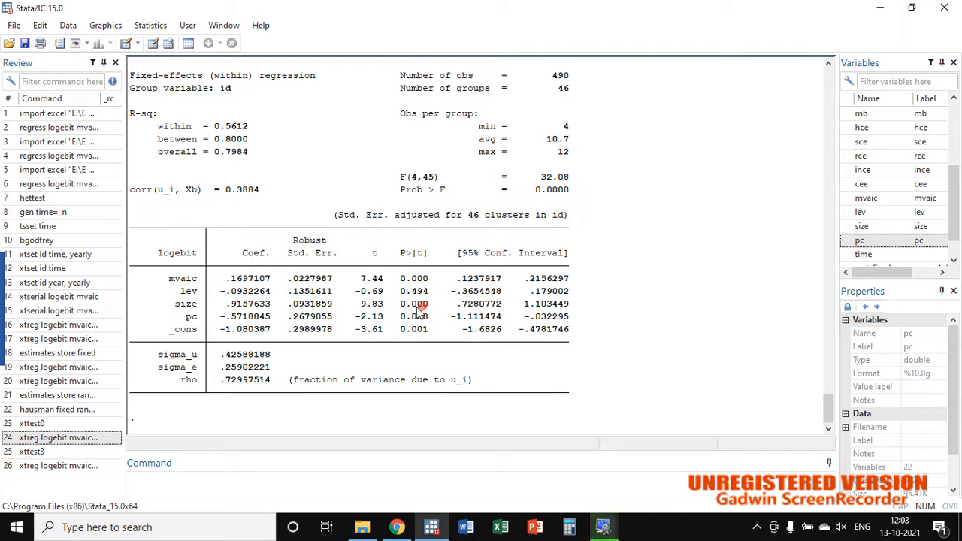
pyautogui.click(378, 302)
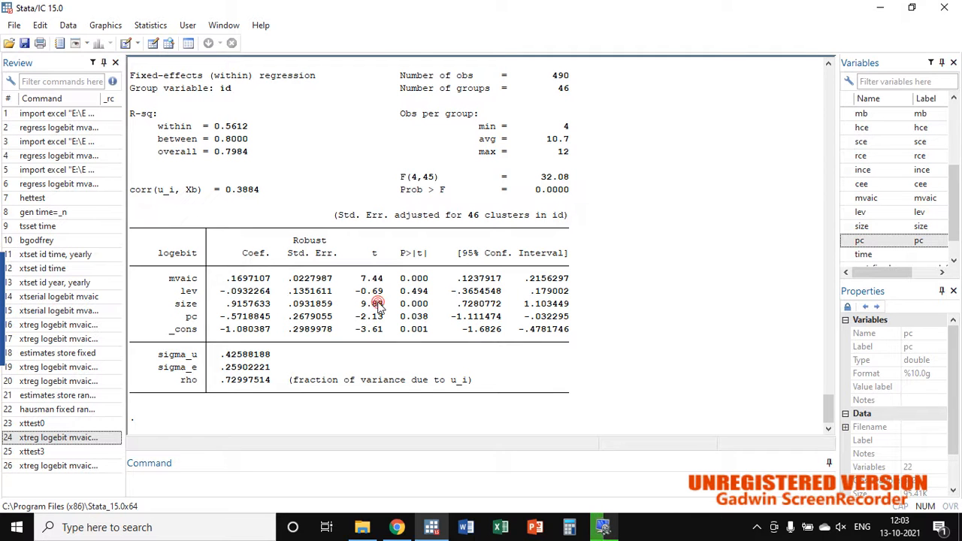
pyautogui.click(418, 322)
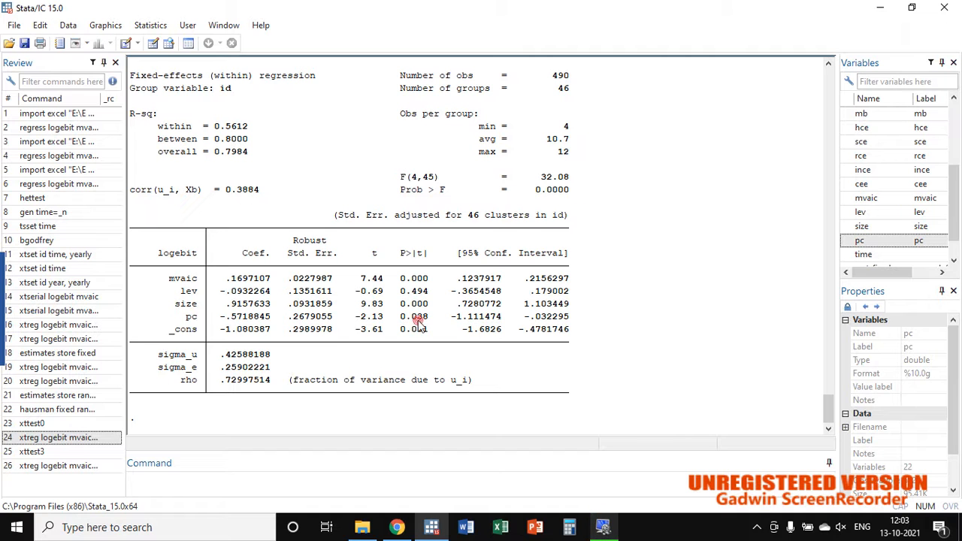
pyautogui.click(376, 318)
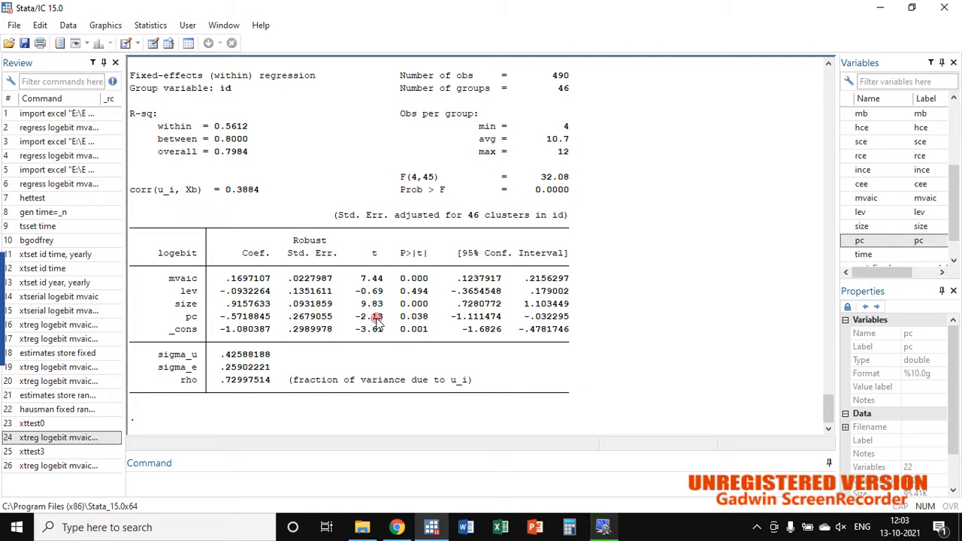
# Step: Open the xtreg linear model dialog for longitudinal/panel data and set the model type to Fixed-effects
pyautogui.click(164, 31)
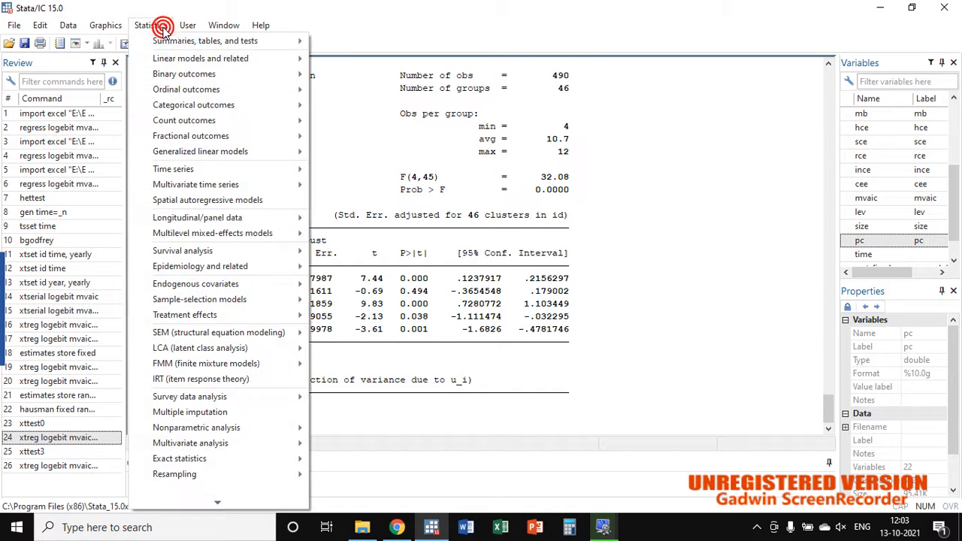
pyautogui.click(233, 218)
pyautogui.click(364, 236)
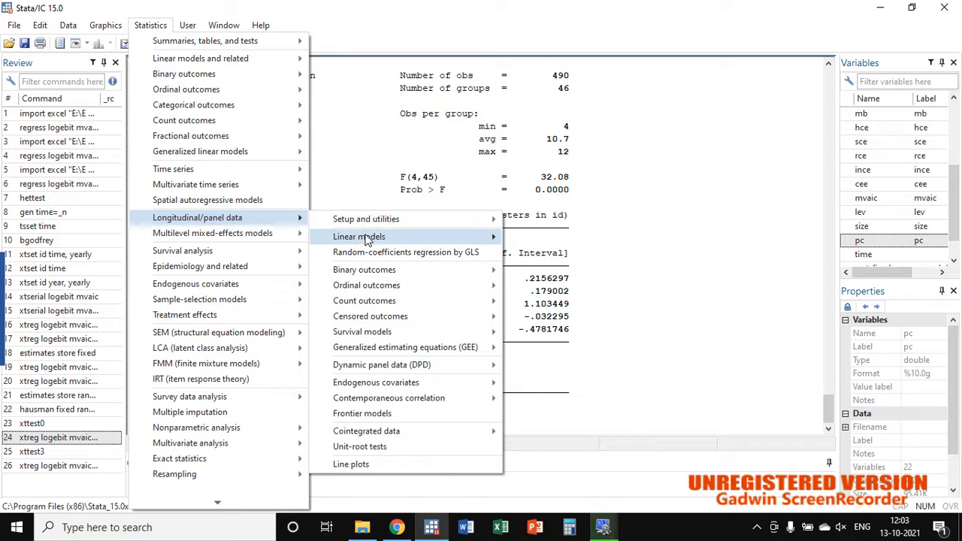
pyautogui.click(524, 238)
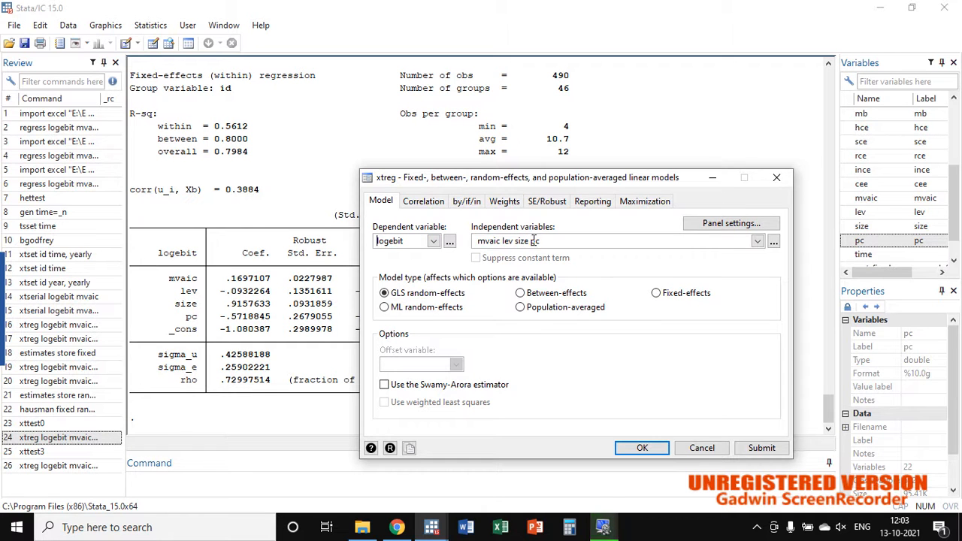
pyautogui.click(656, 293)
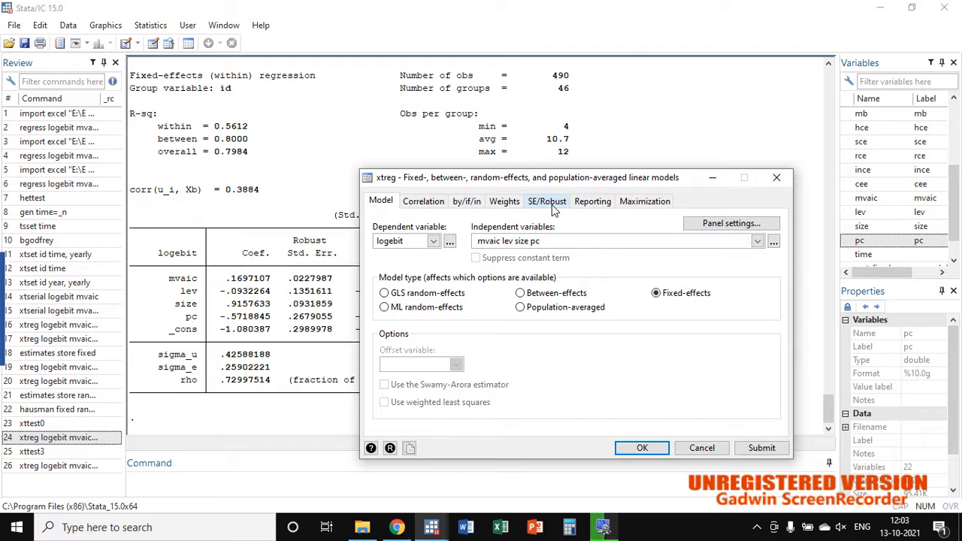
# Step: Set the standard error type to Robust, run the fixed-effects regression, and highlight the Robust Std. Err. heading in its output
pyautogui.click(551, 204)
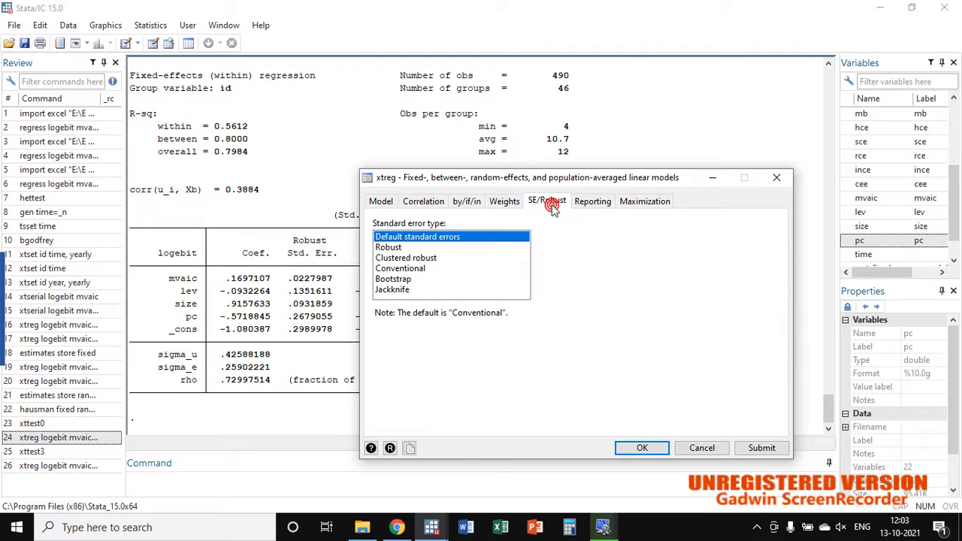
pyautogui.click(394, 249)
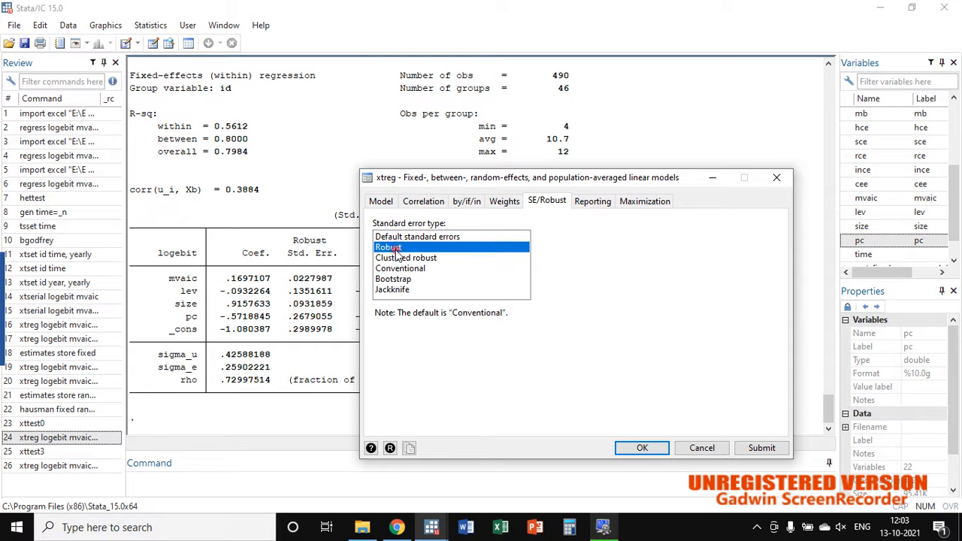
pyautogui.click(642, 449)
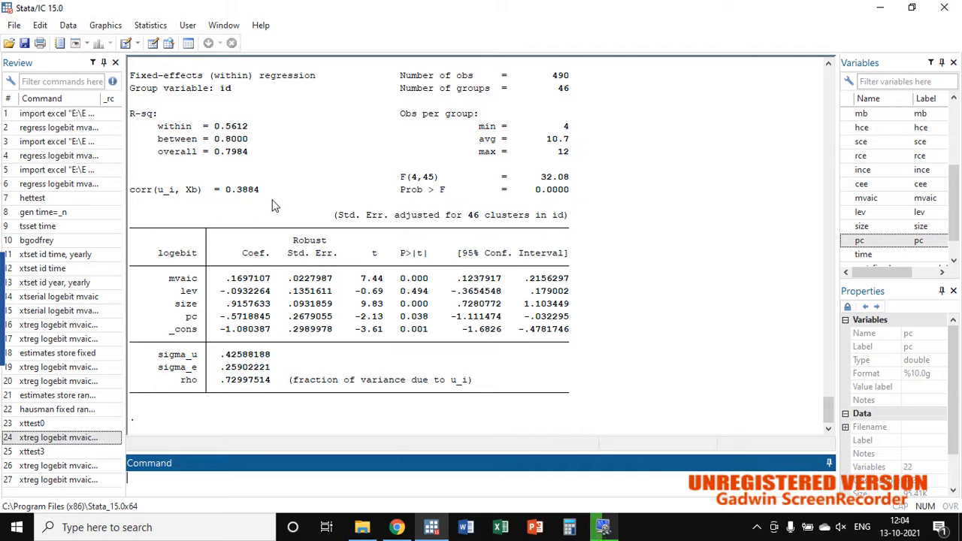
pyautogui.moveTo(295, 240); pyautogui.dragTo(343, 260)
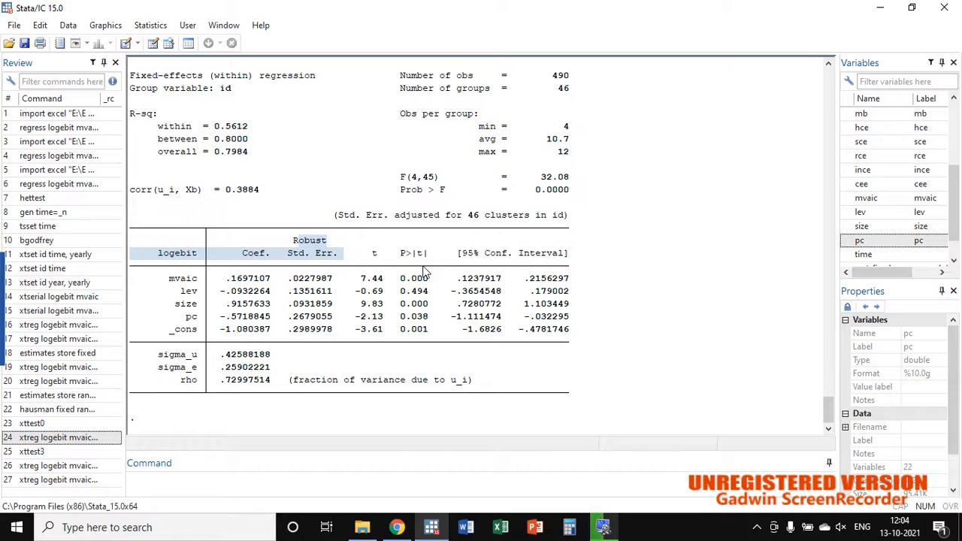
pyautogui.moveTo(3, 344)
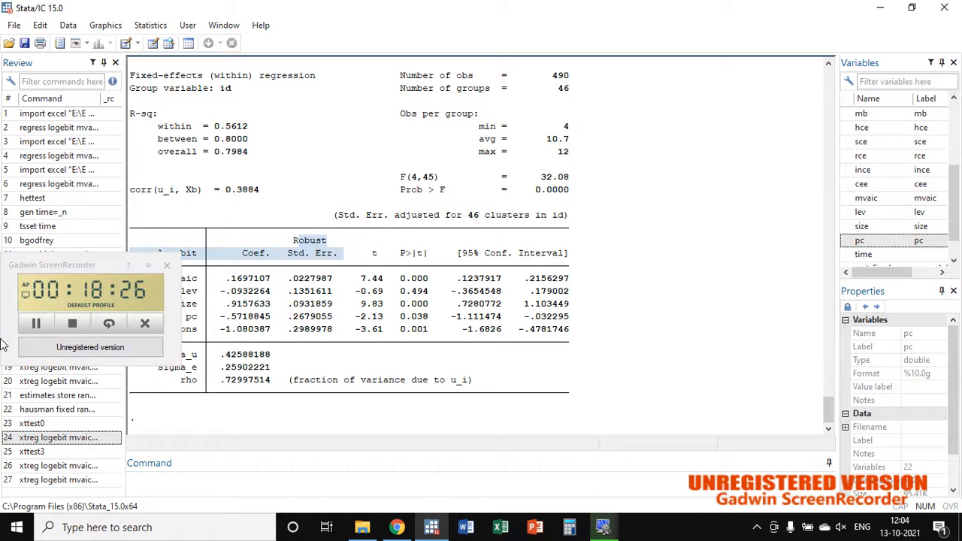